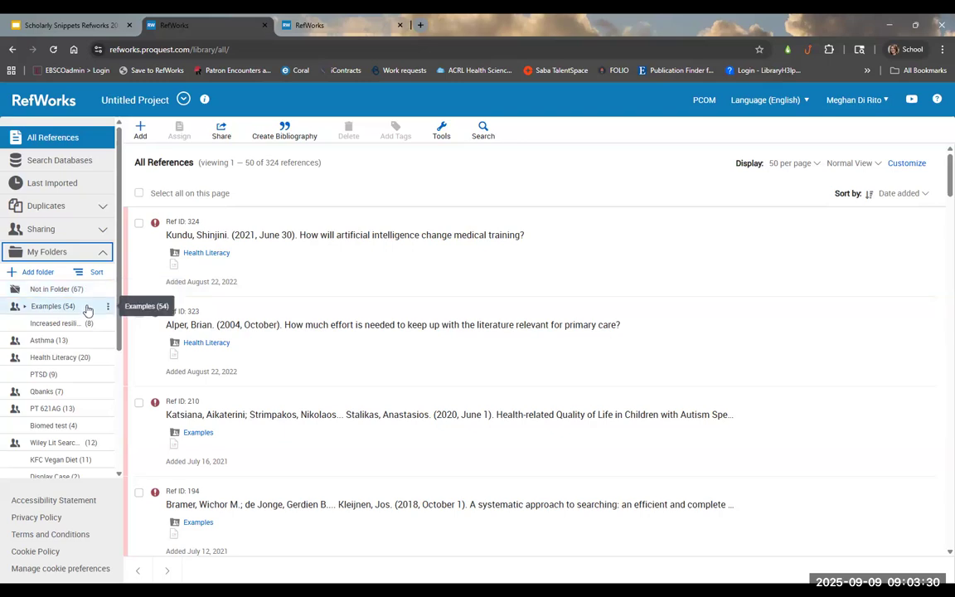
# Step: Open the Examples folder's 51 references and bring up the folder's options menu
pyautogui.scroll(-3, 89, 313)
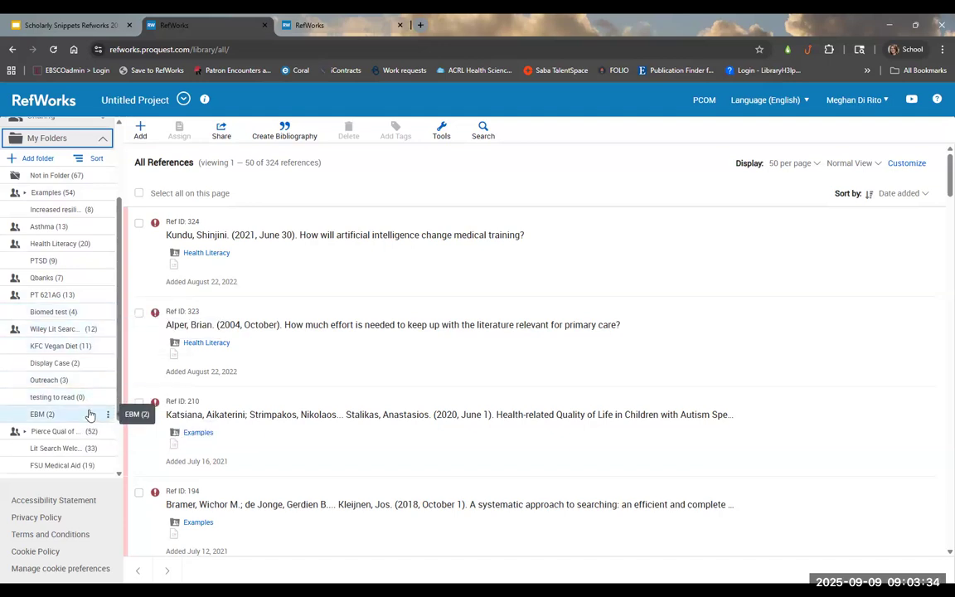
pyautogui.scroll(3, 90, 413)
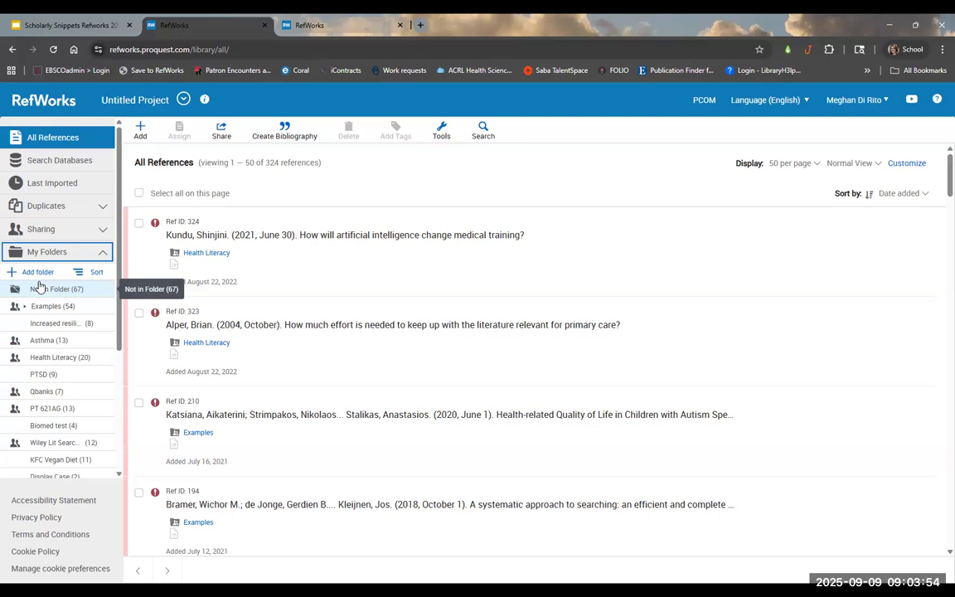
pyautogui.click(74, 307)
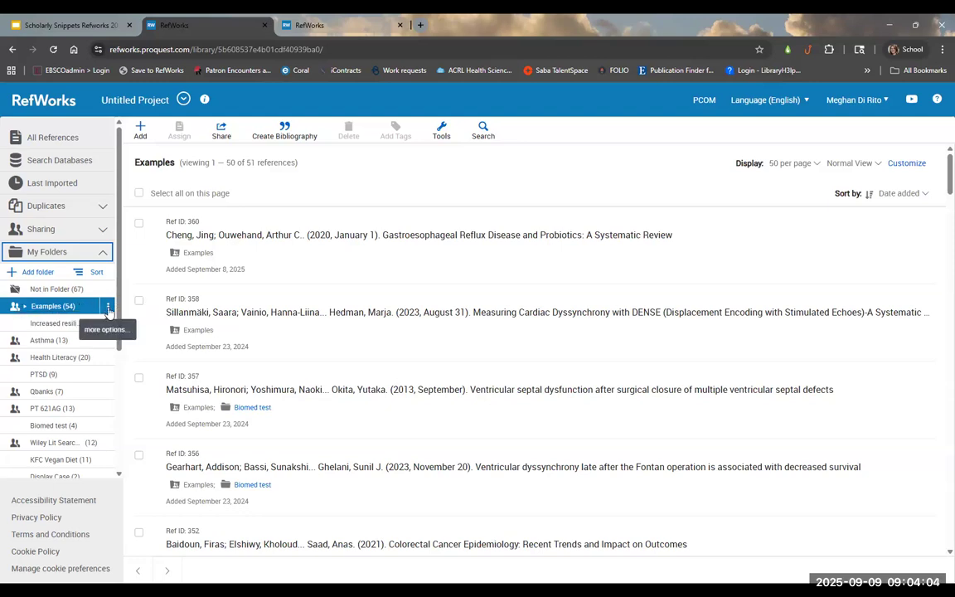
pyautogui.click(108, 308)
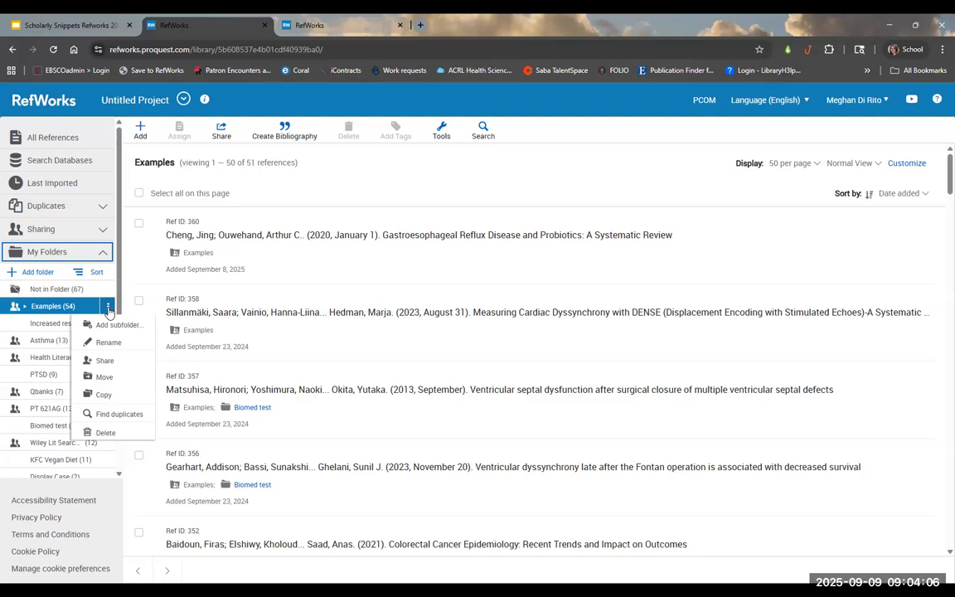
# Step: Open the Examples folder's sharing settings and expand who can access it, its public link, and who it is shared with
pyautogui.click(119, 362)
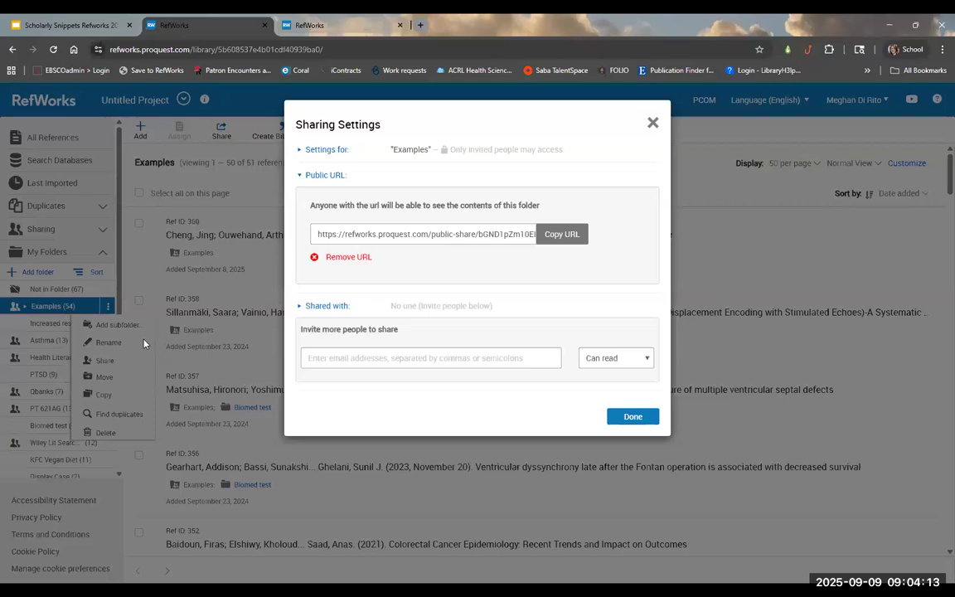
pyautogui.click(344, 151)
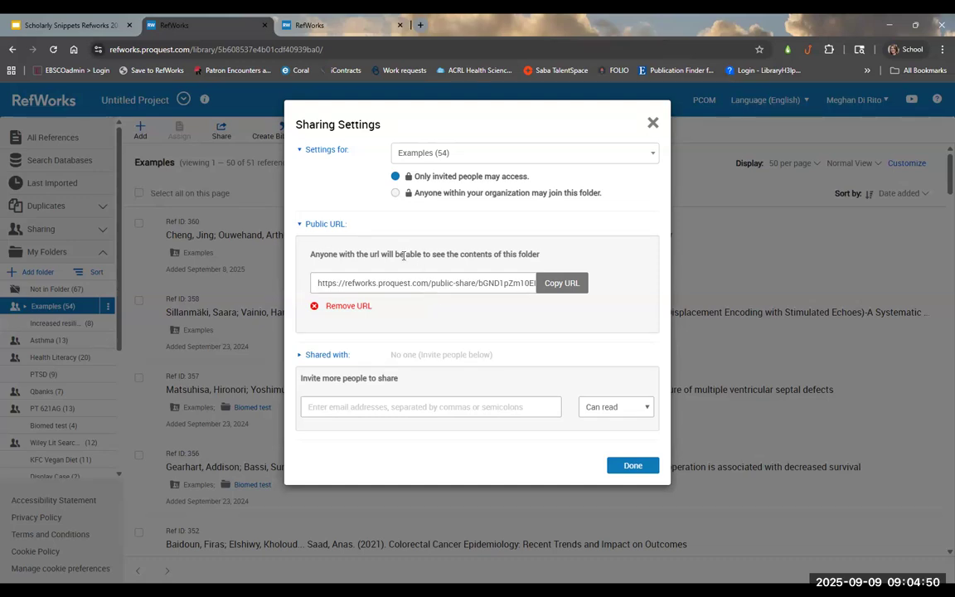
pyautogui.moveTo(404, 254); pyautogui.dragTo(544, 258)
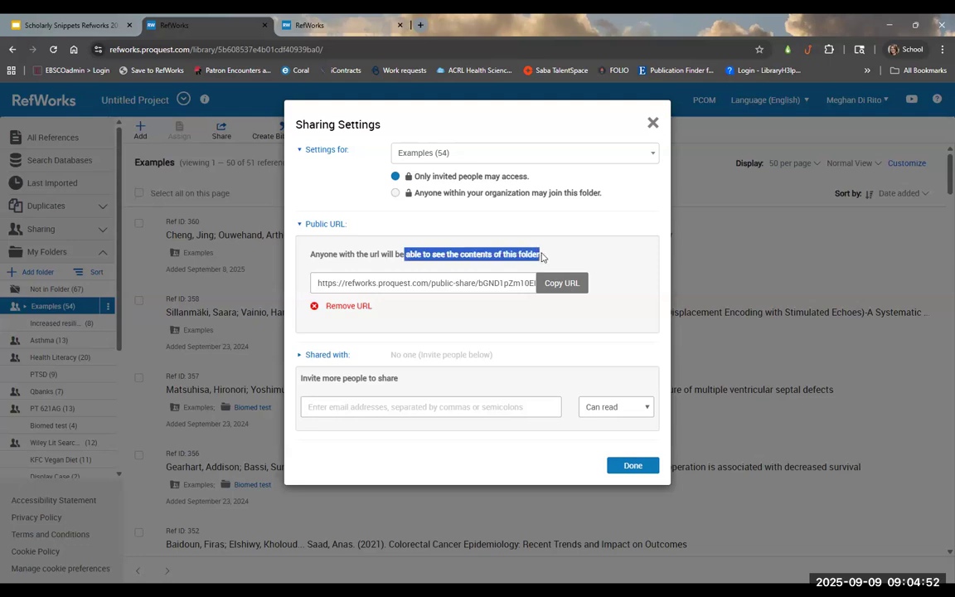
pyautogui.click(456, 300)
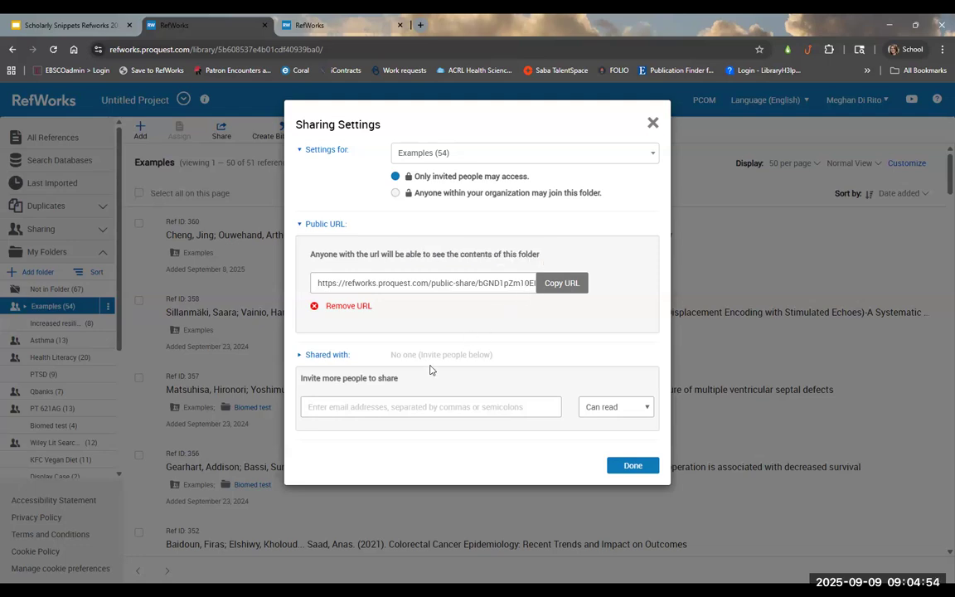
pyautogui.click(312, 355)
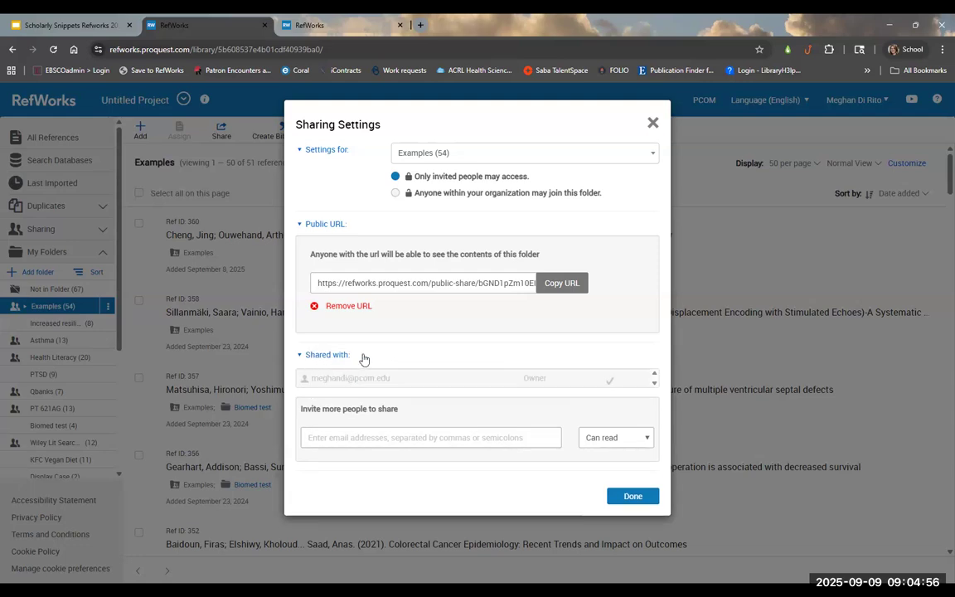
# Step: Fill in an invitee's e-mail and review the Can read permission levels, then cancel the invite and close sharing
pyautogui.click(426, 438)
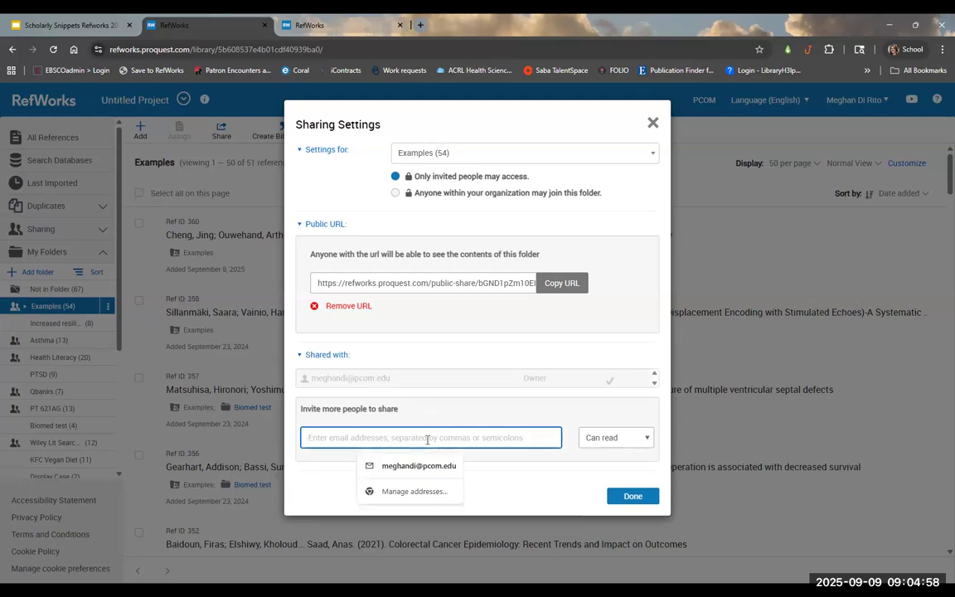
pyautogui.click(425, 465)
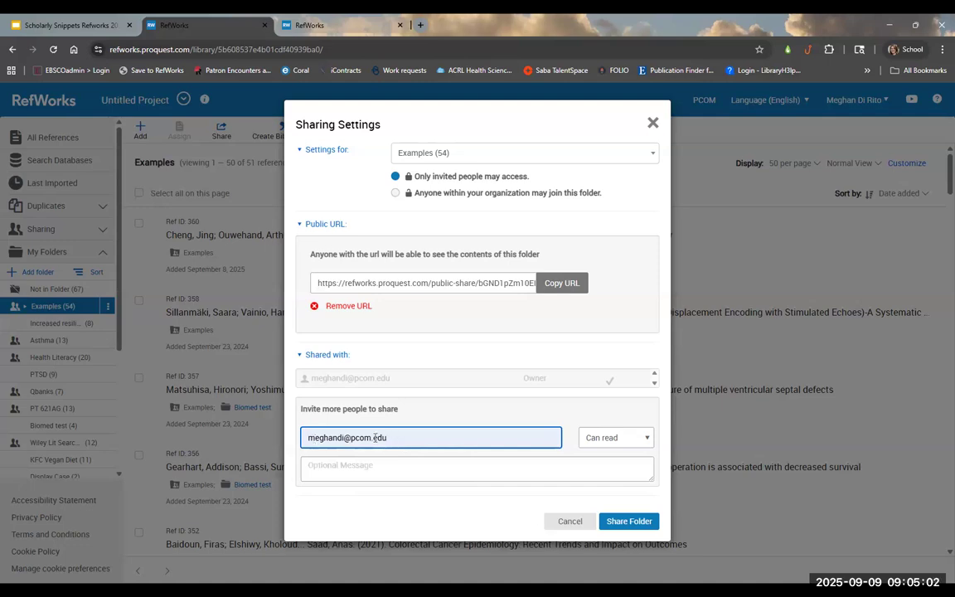
pyautogui.click(609, 438)
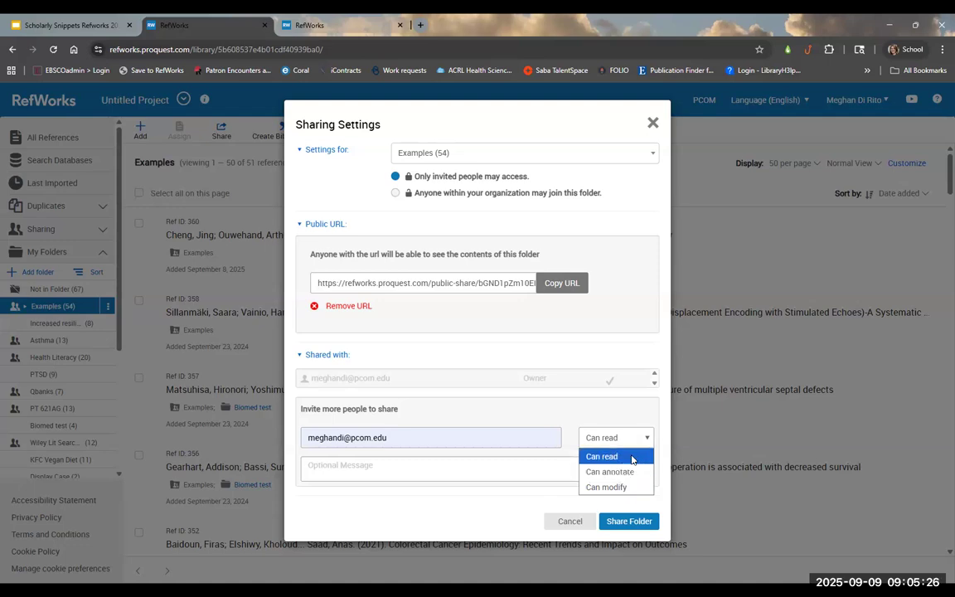
pyautogui.tripleClick(423, 438)
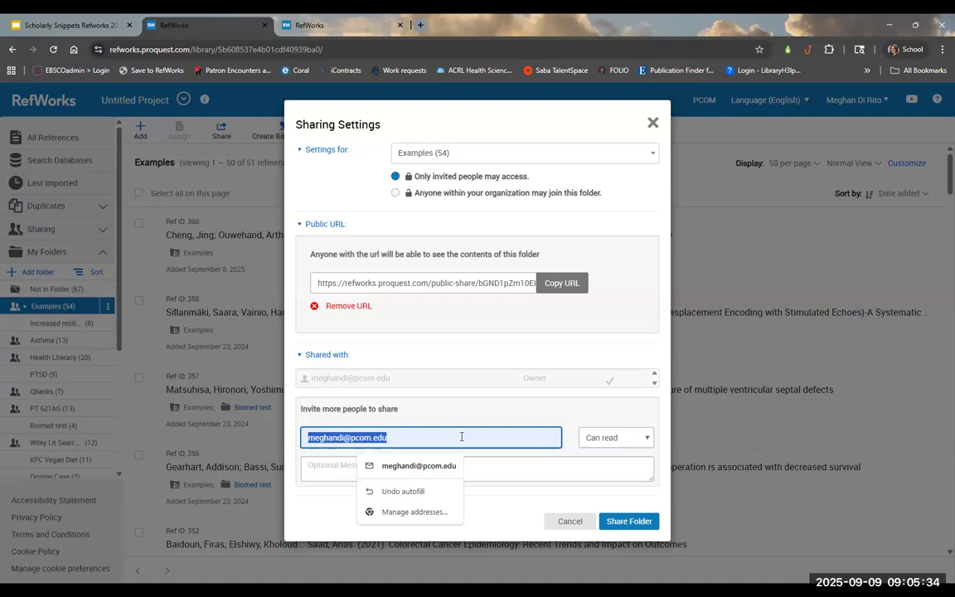
pyautogui.click(581, 437)
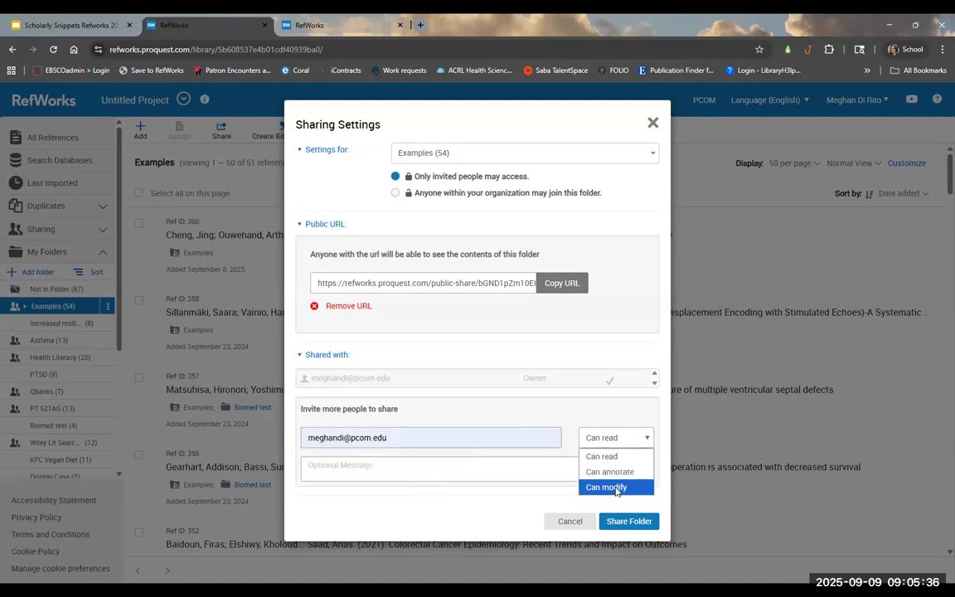
pyautogui.click(570, 522)
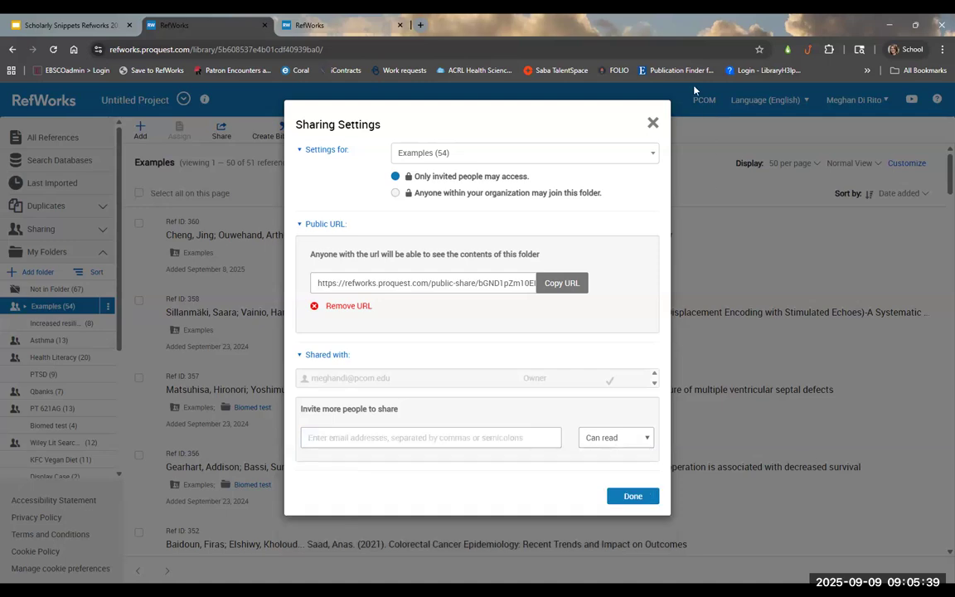
pyautogui.click(652, 124)
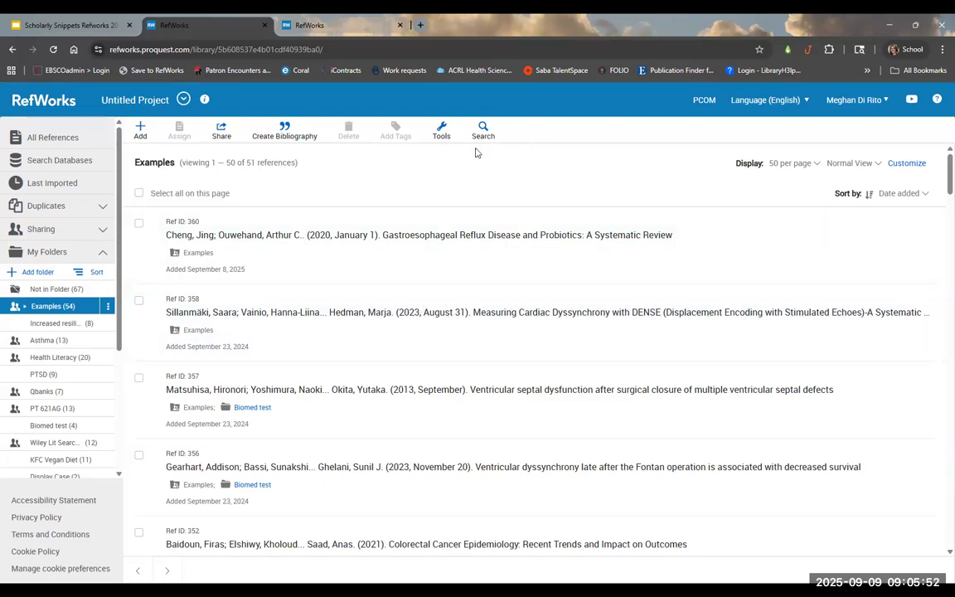
# Step: Open the Add menu that lists upload, manual creation and import options
pyautogui.click(140, 131)
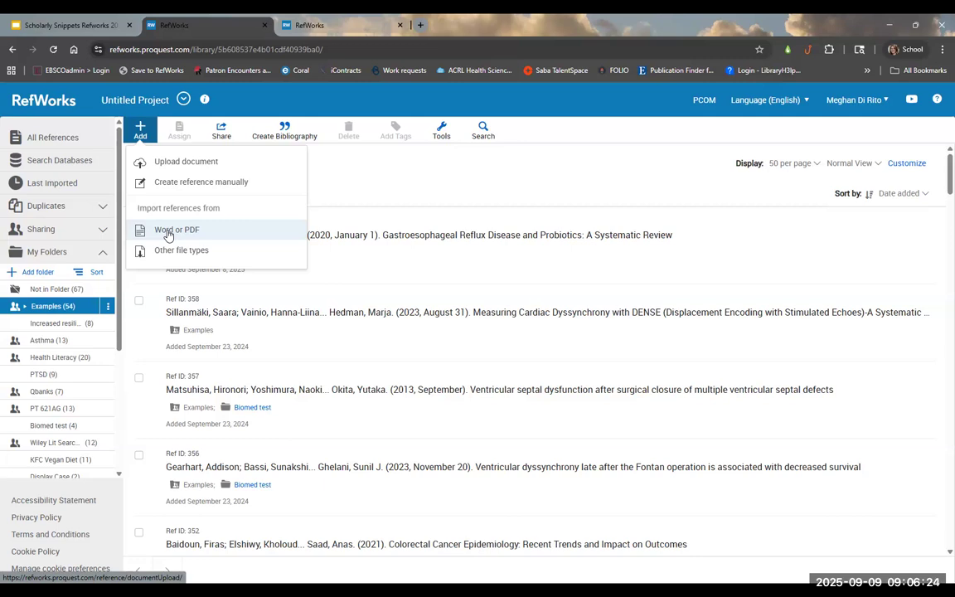
# Step: Start a manual reference and change its Ref Type to Book
pyautogui.click(184, 183)
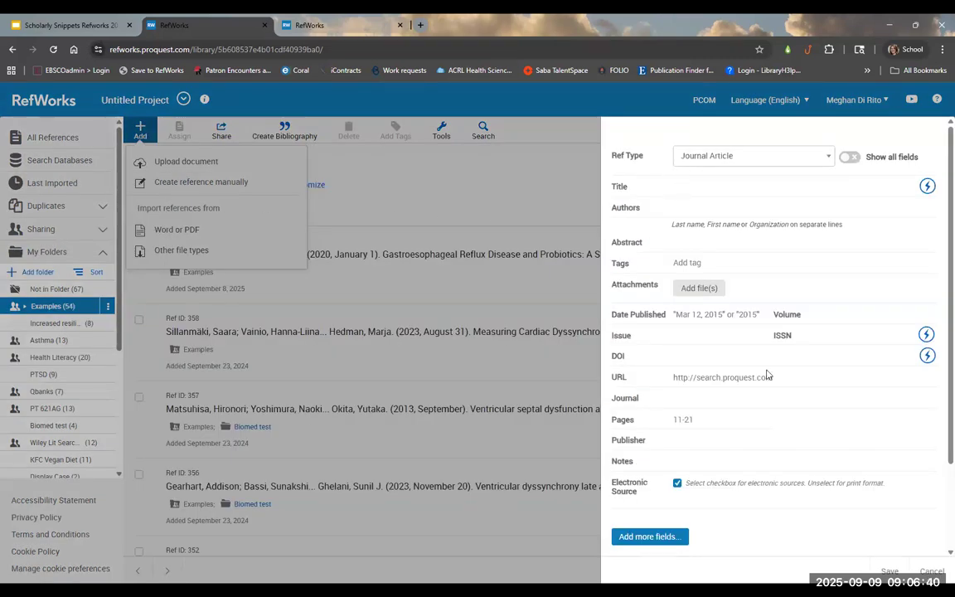
pyautogui.click(729, 162)
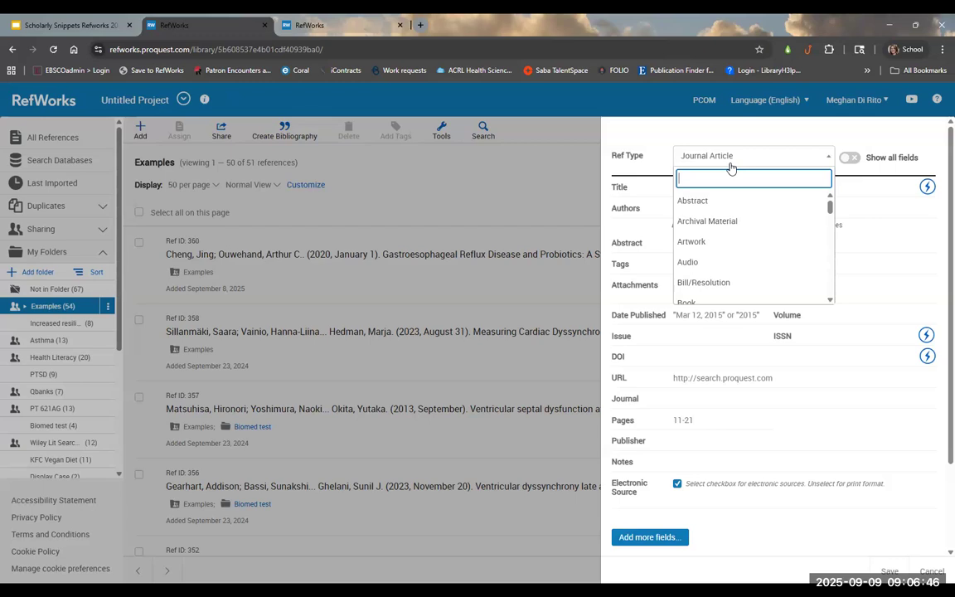
pyautogui.scroll(-1, 750, 253)
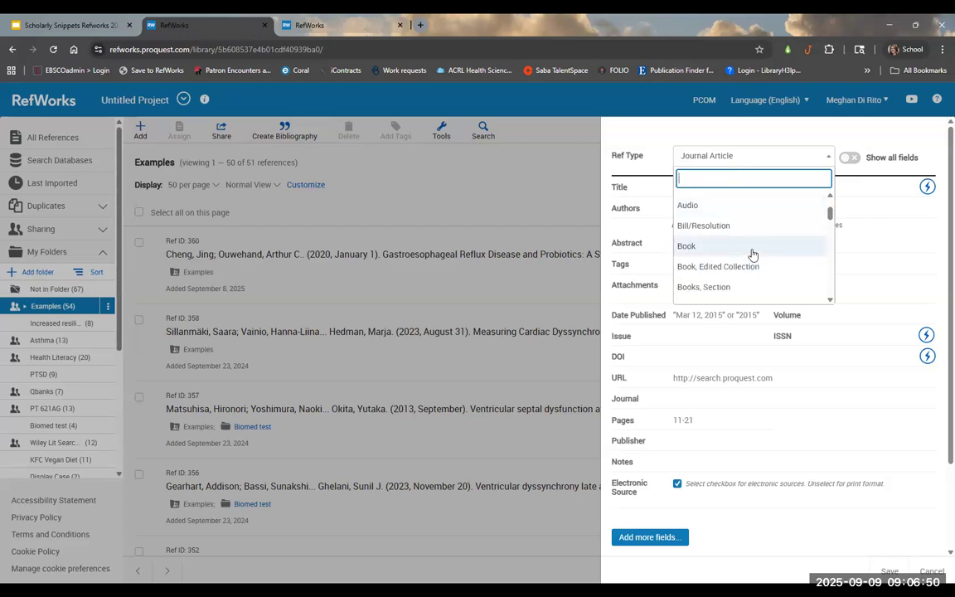
pyautogui.click(752, 247)
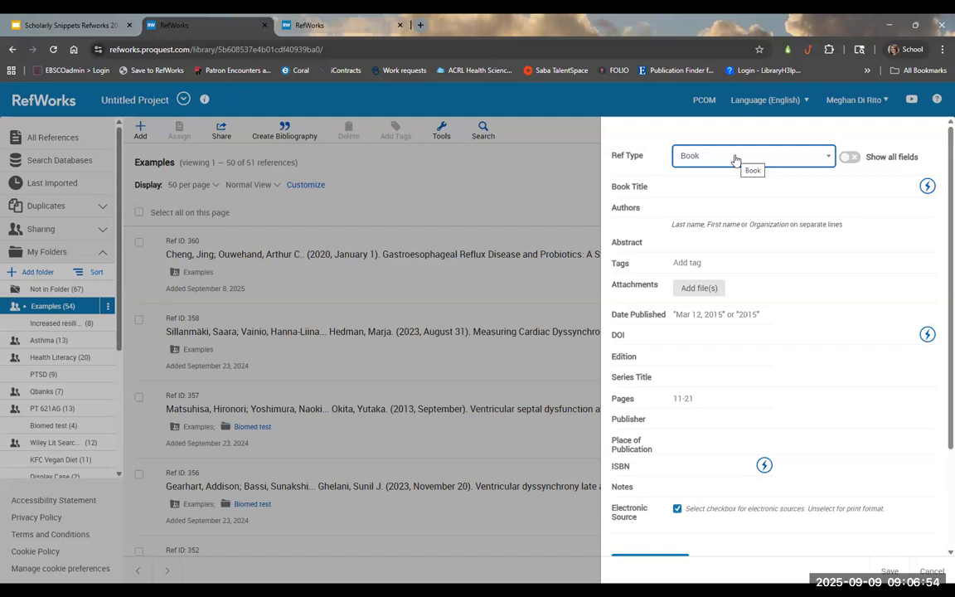
# Step: Switch the Ref Type back to Journal Article, check the Title and Authors fields, then discard the form
pyautogui.click(734, 159)
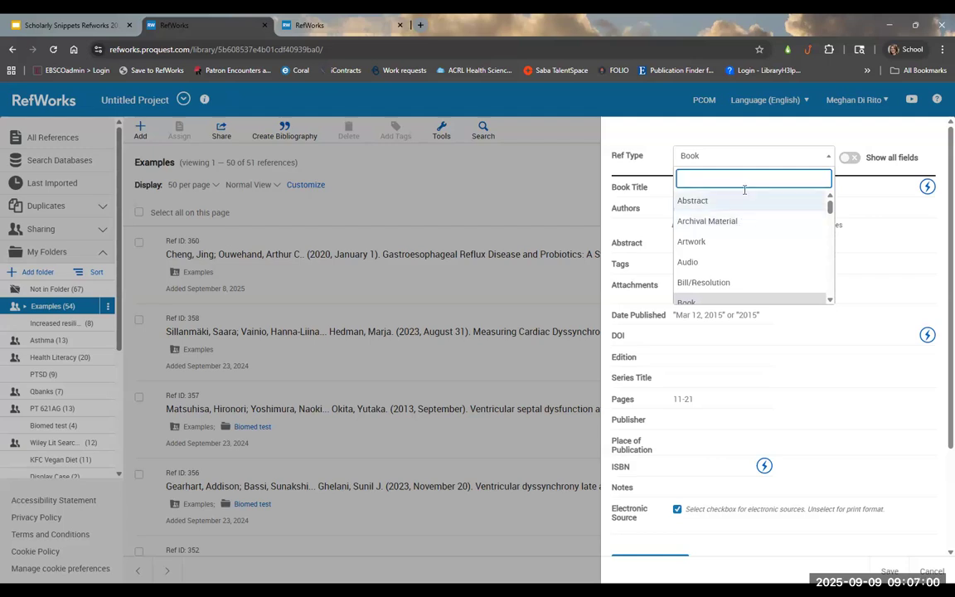
pyautogui.write('jour')
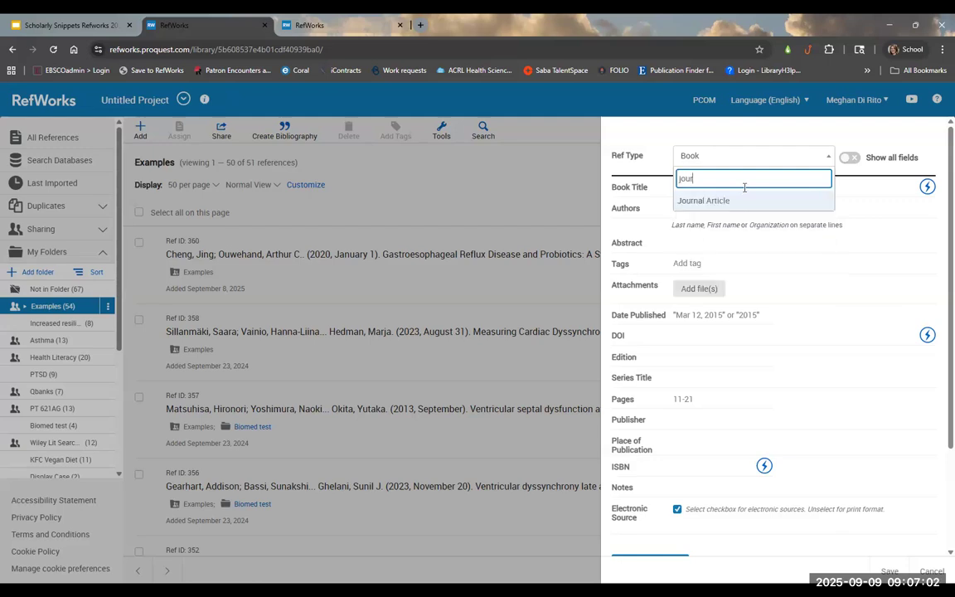
pyautogui.click(741, 203)
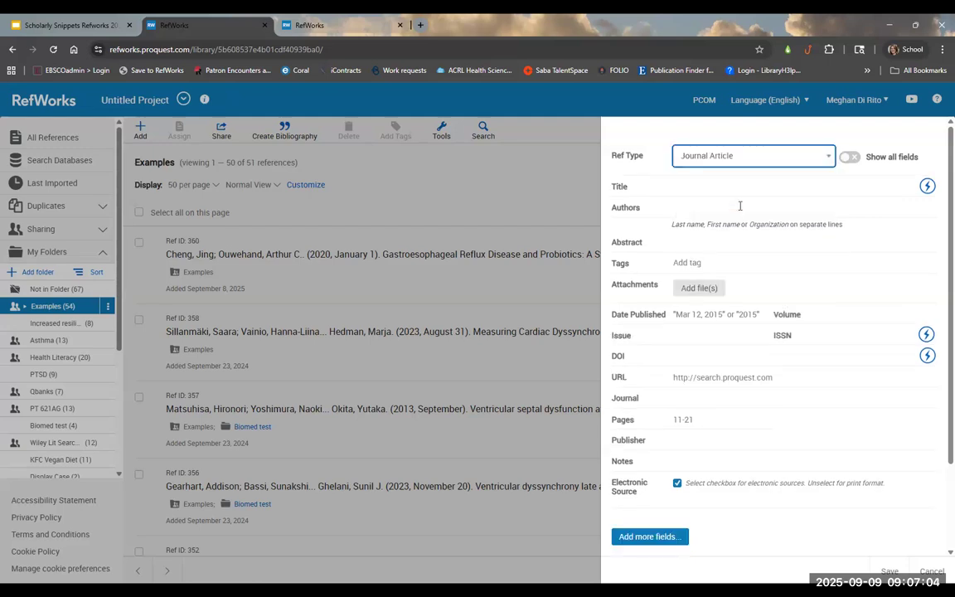
pyautogui.click(716, 184)
pyautogui.click(703, 207)
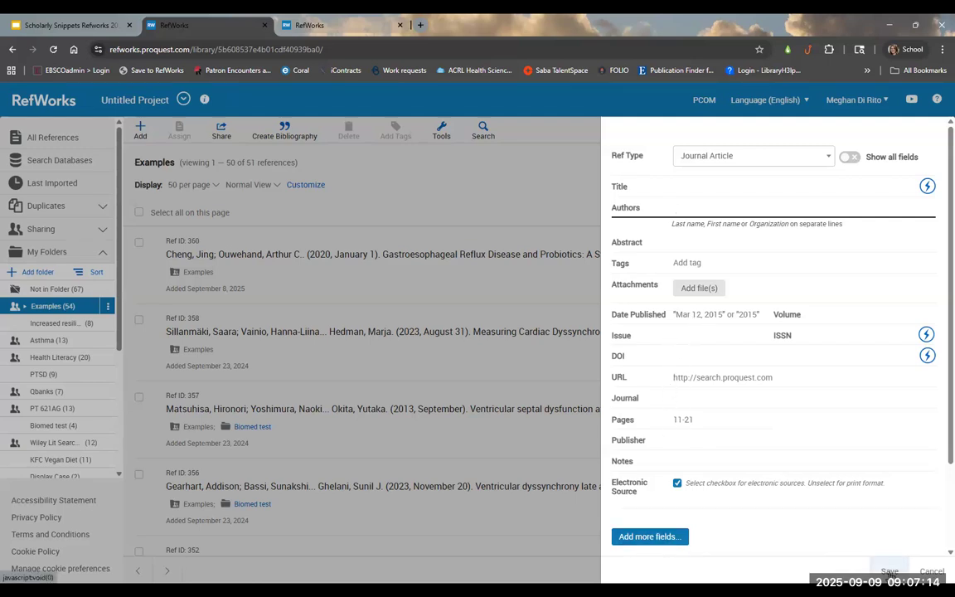
pyautogui.click(930, 572)
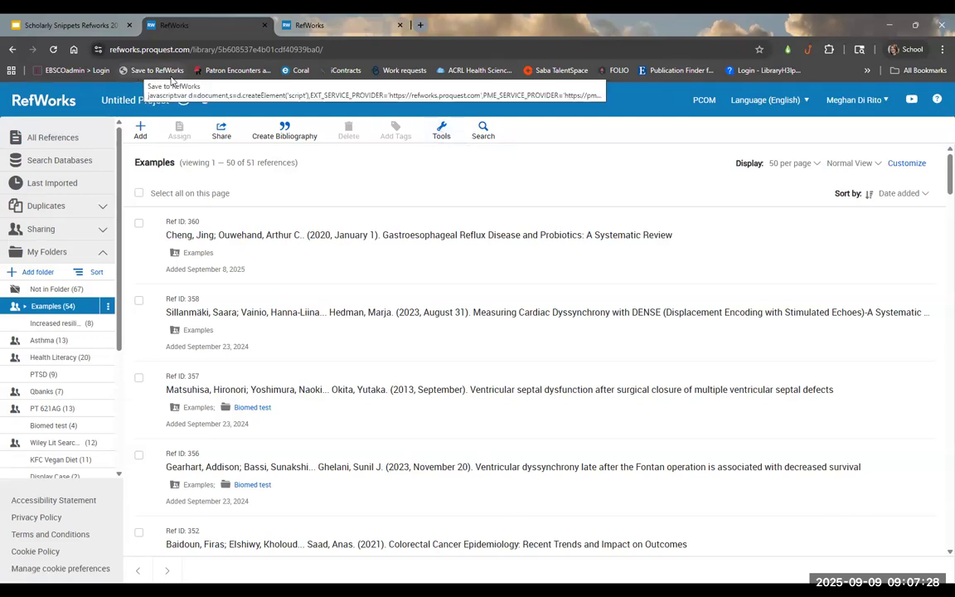
pyautogui.click(441, 134)
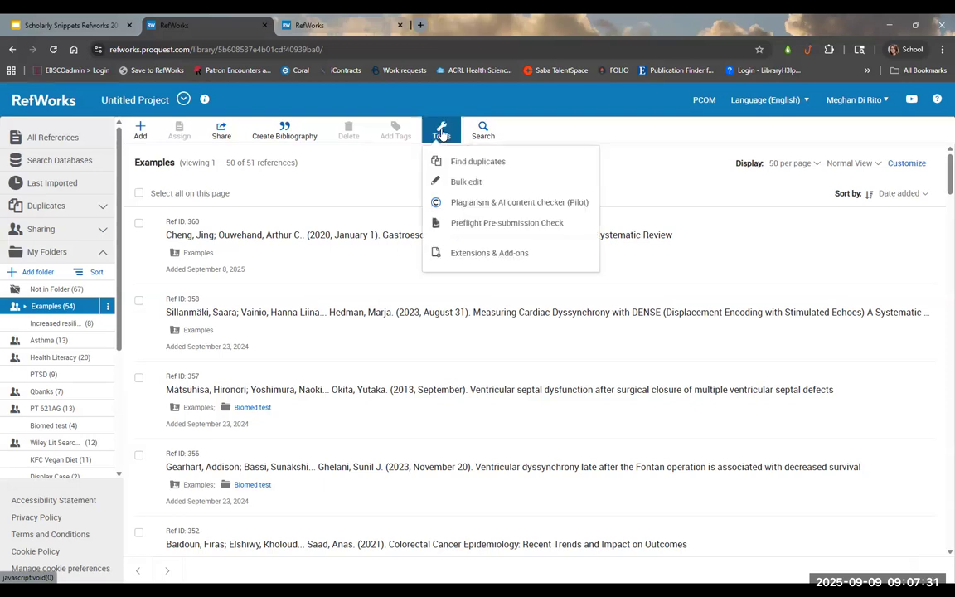
pyautogui.click(500, 255)
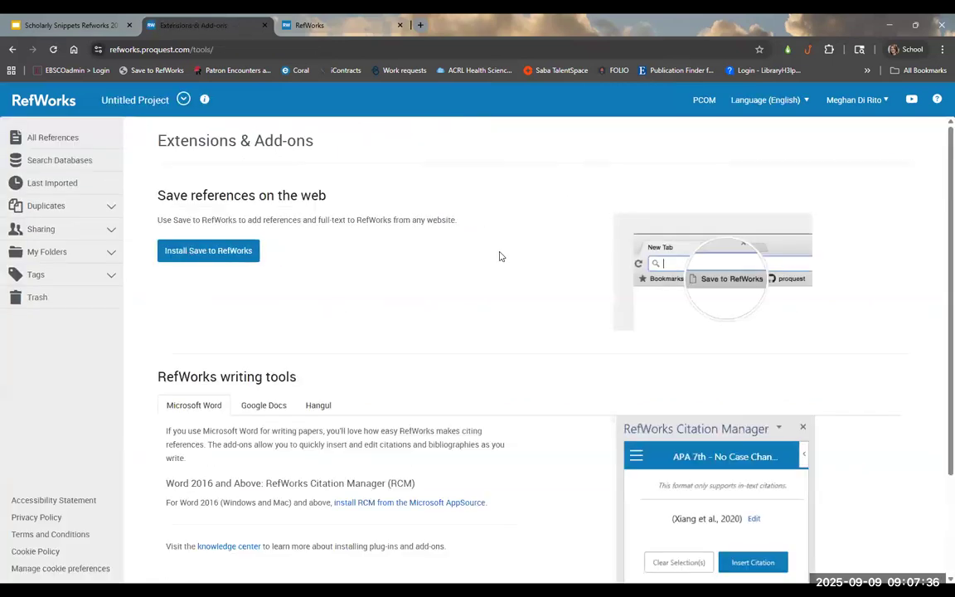
pyautogui.click(229, 252)
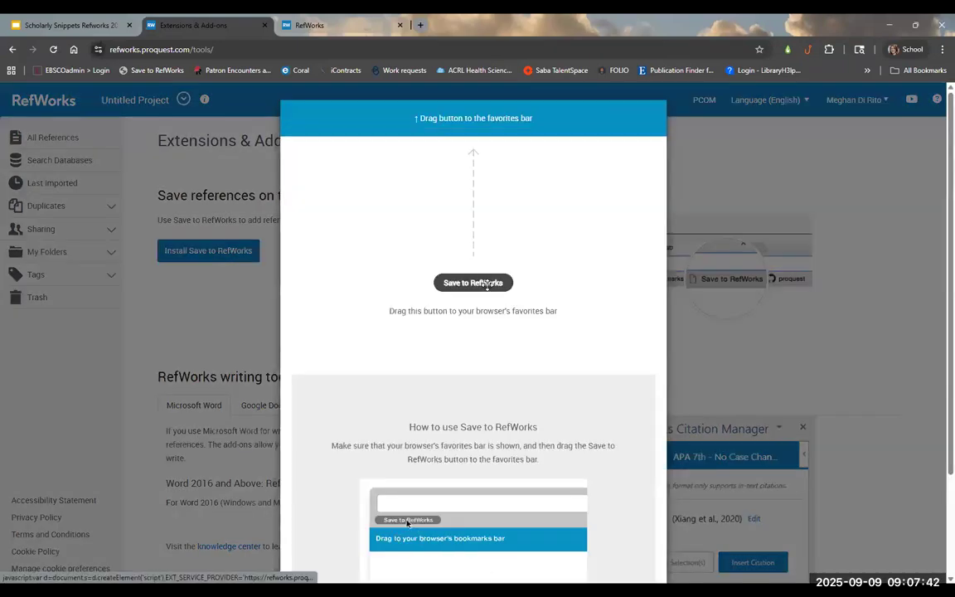
pyautogui.moveTo(487, 284)
pyautogui.mouseDown()
pyautogui.moveTo(347, 141)
pyautogui.moveTo(186, 68)
pyautogui.moveTo(514, 331)
pyautogui.moveTo(495, 281)
pyautogui.mouseUp()
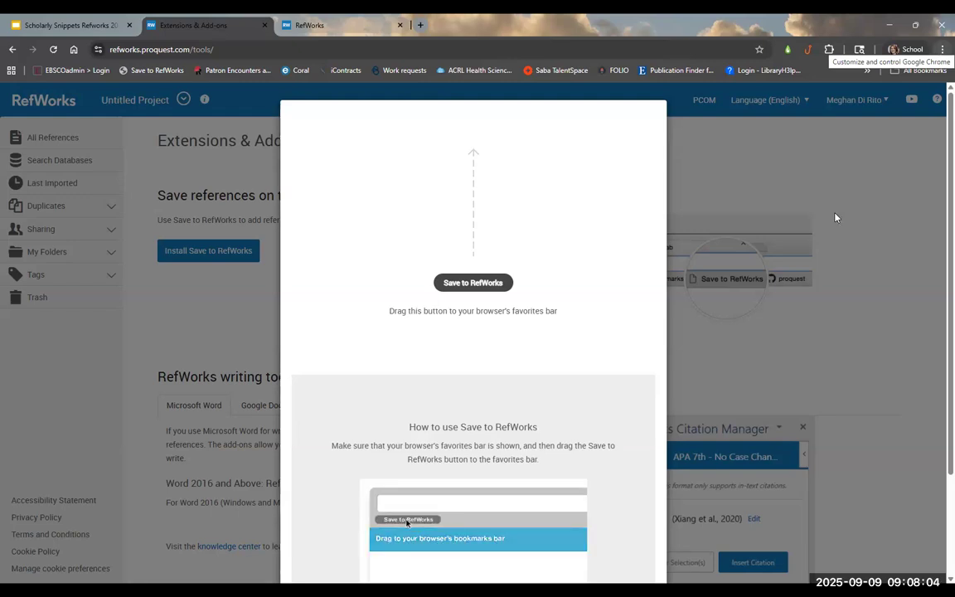
pyautogui.click(824, 251)
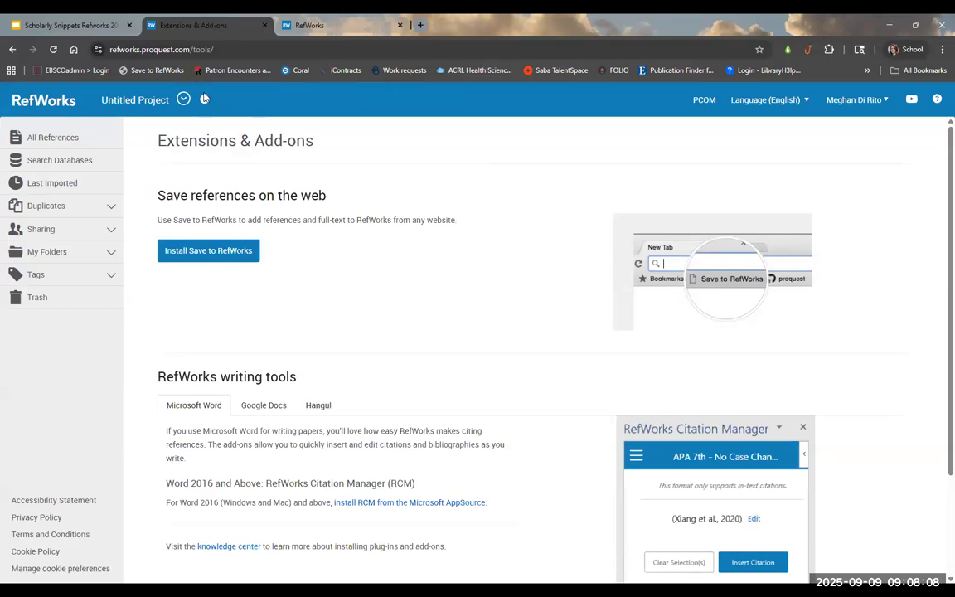
# Step: In a new tab, reach PubMed through the library's A-Z Databases list under P
pyautogui.hotkey('ctrl', 't')
pyautogui.click(74, 51)
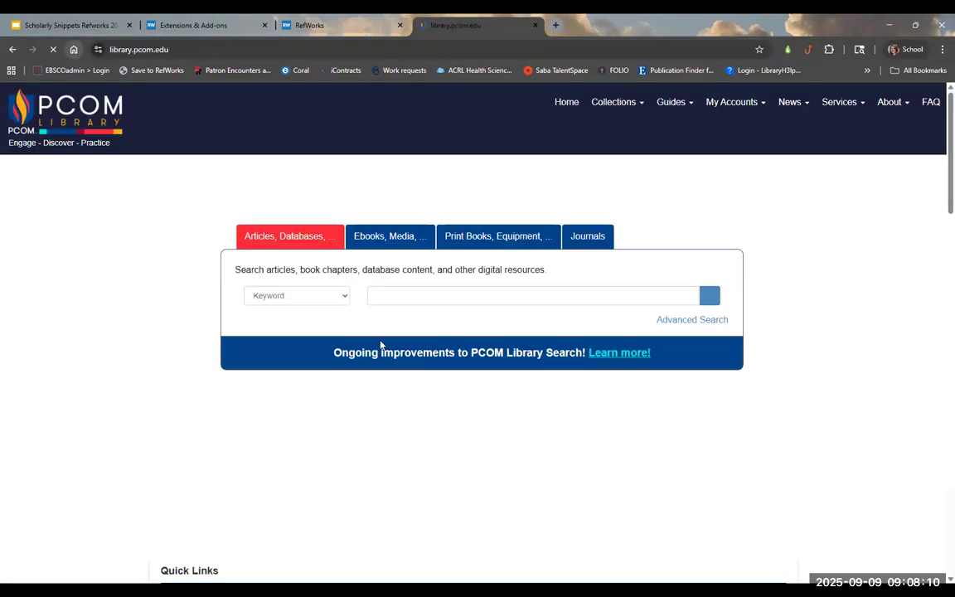
pyautogui.scroll(-3, 295, 377)
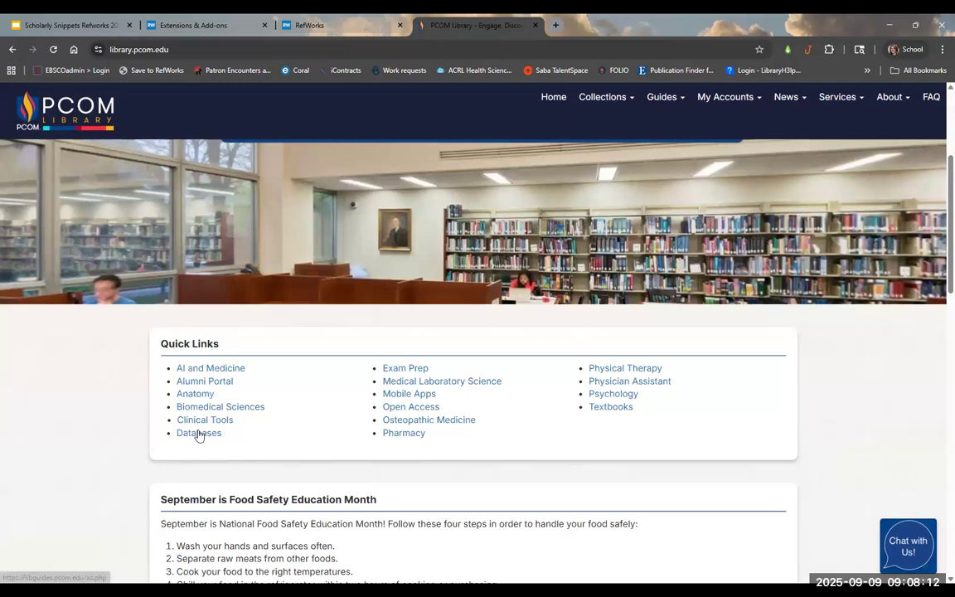
pyautogui.click(199, 433)
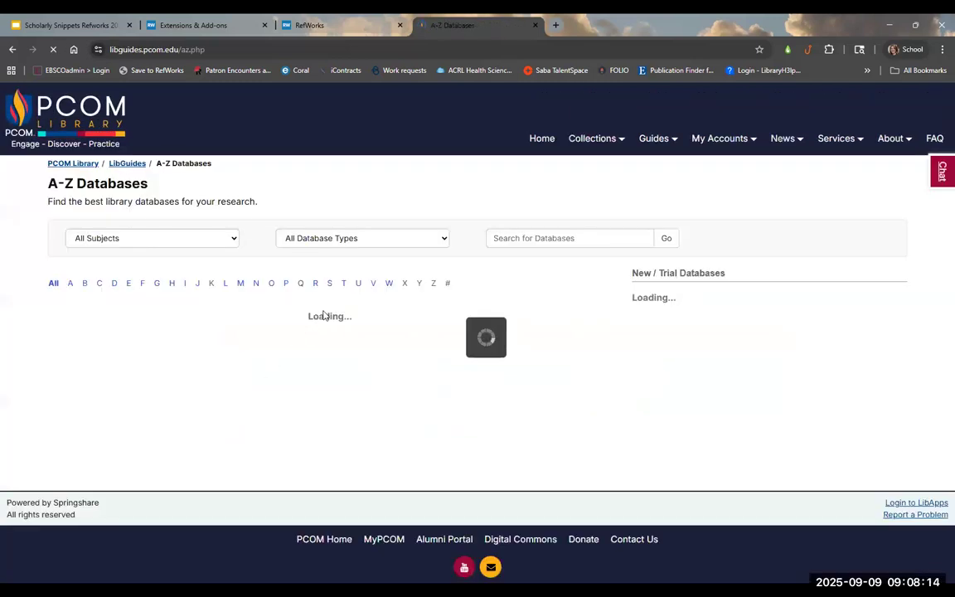
pyautogui.click(284, 297)
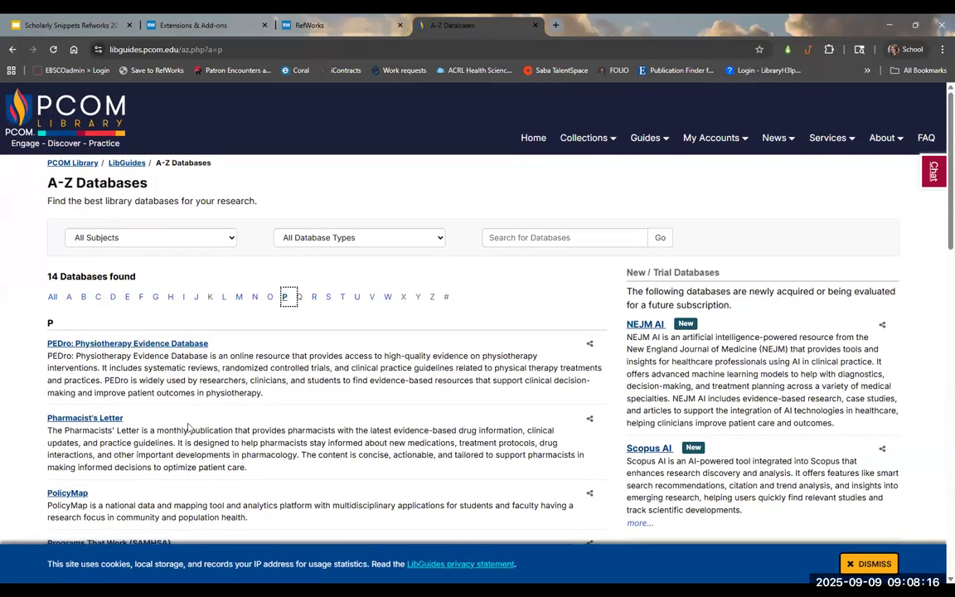
pyautogui.scroll(-12, 189, 428)
pyautogui.click(69, 356)
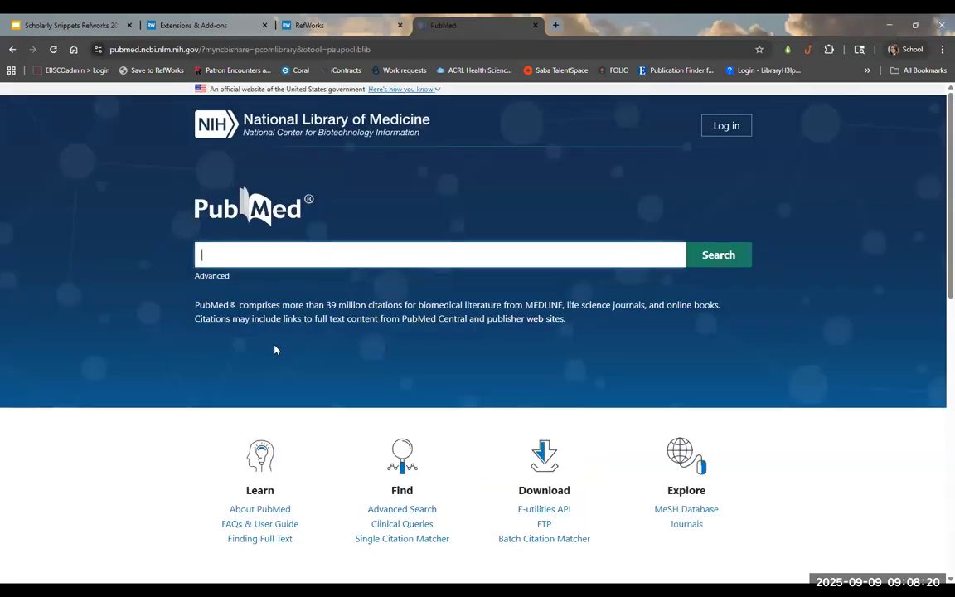
# Step: Search PubMed for breast cancer and open the first result
pyautogui.write('ca')
pyautogui.click(268, 281)
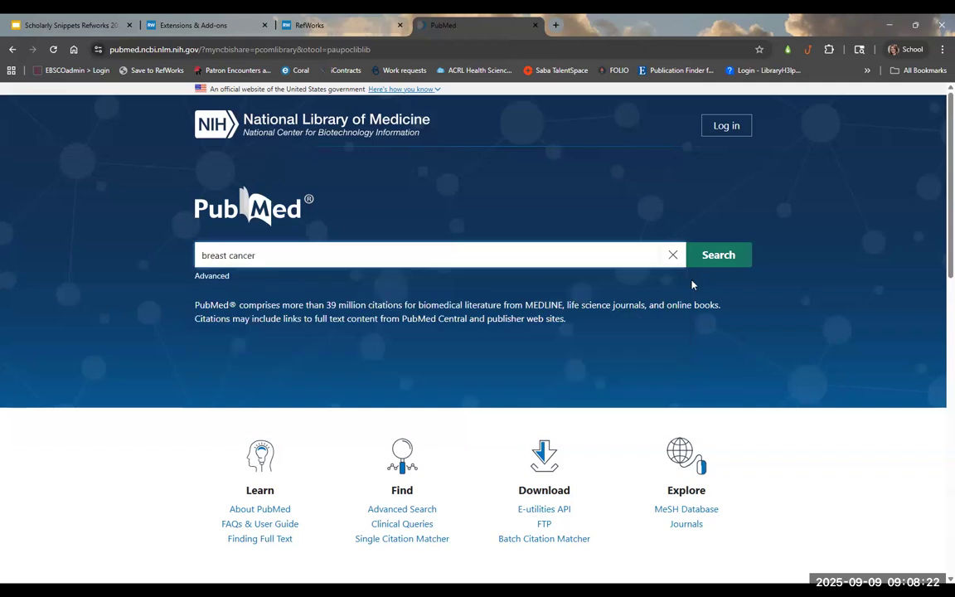
pyautogui.press('Return')
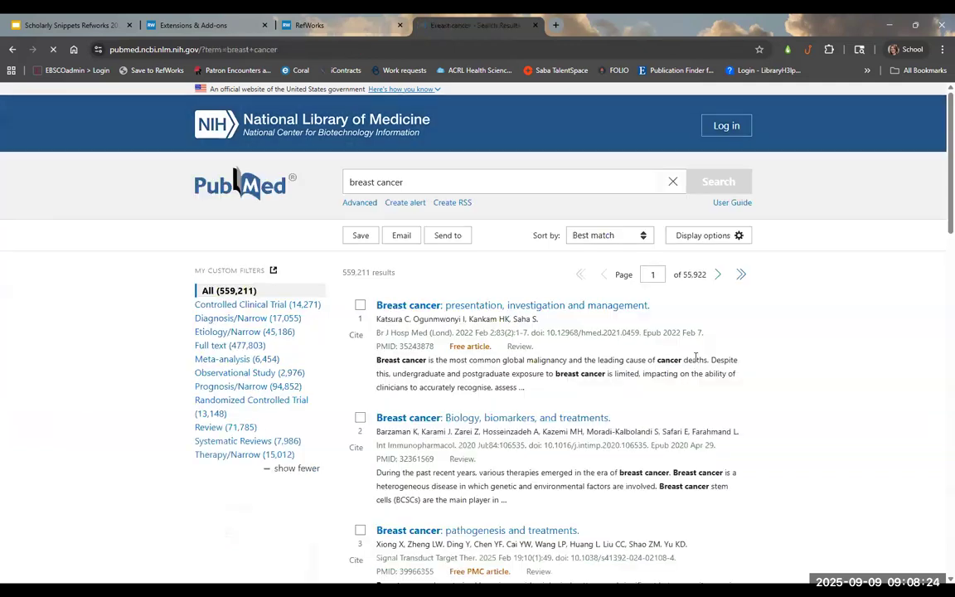
pyautogui.click(526, 307)
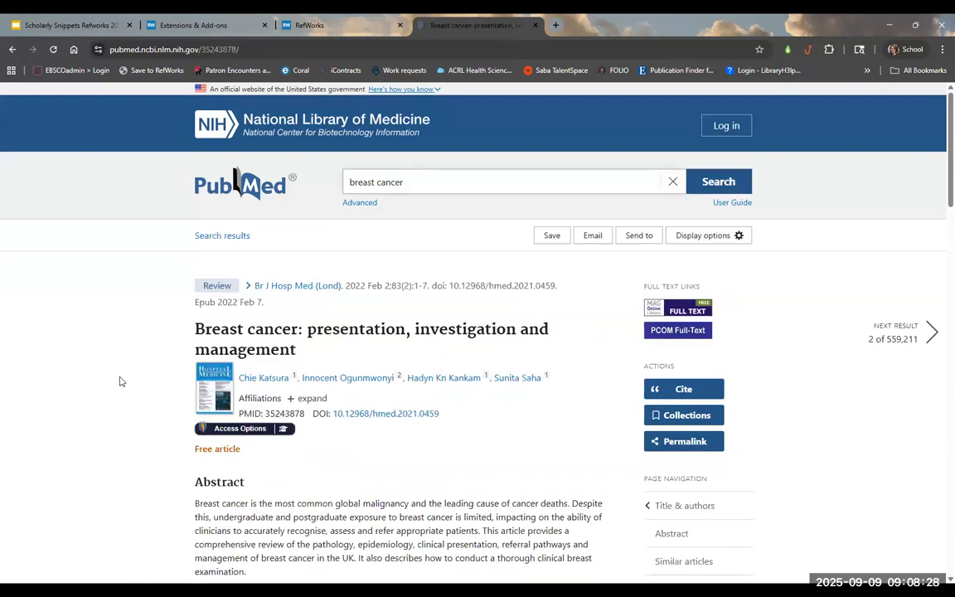
# Step: Capture the article with the Save to RefWorks bookmarklet, keeping the reference type as Journal Article
pyautogui.click(160, 74)
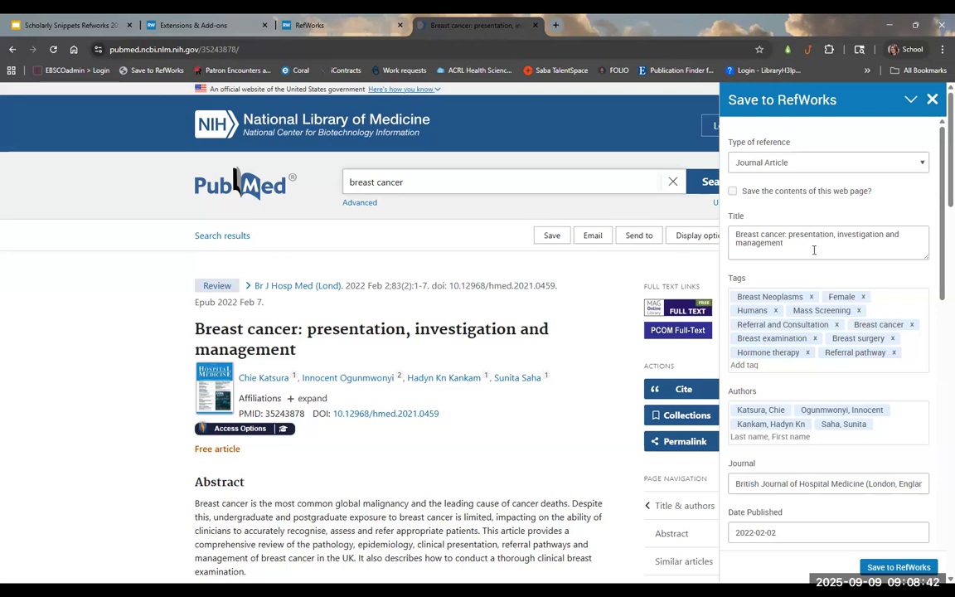
pyautogui.click(778, 165)
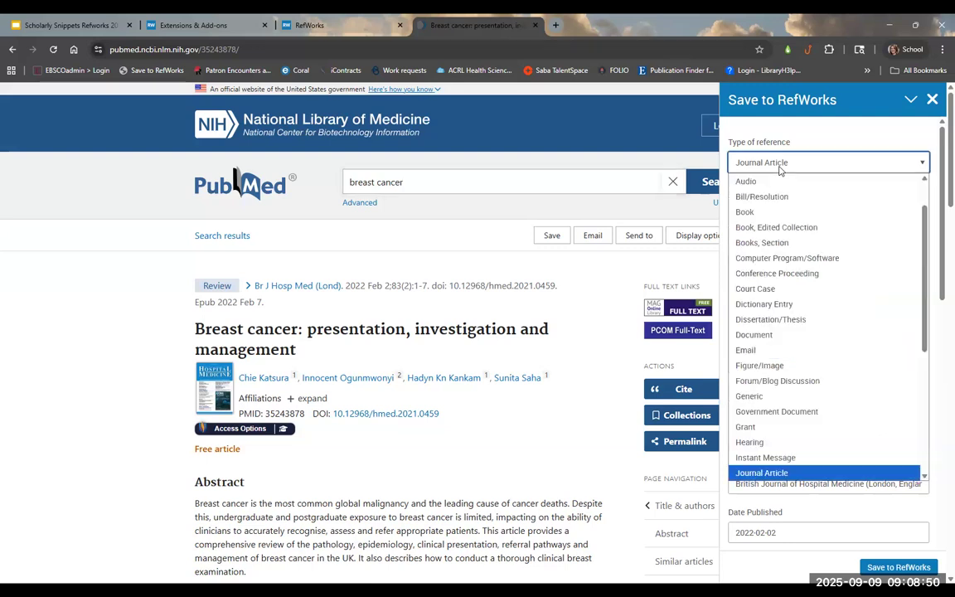
pyautogui.click(777, 164)
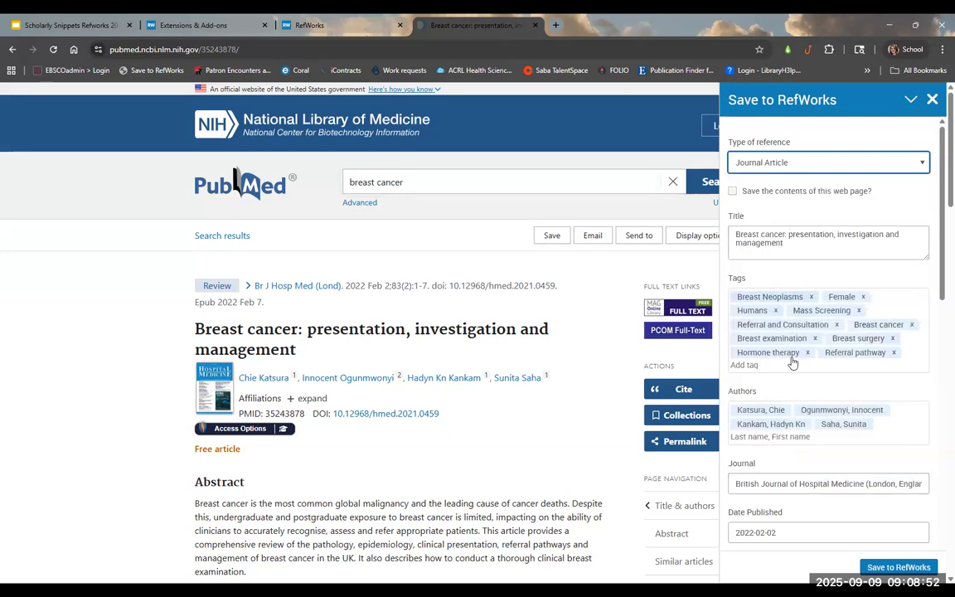
pyautogui.scroll(-2, 798, 365)
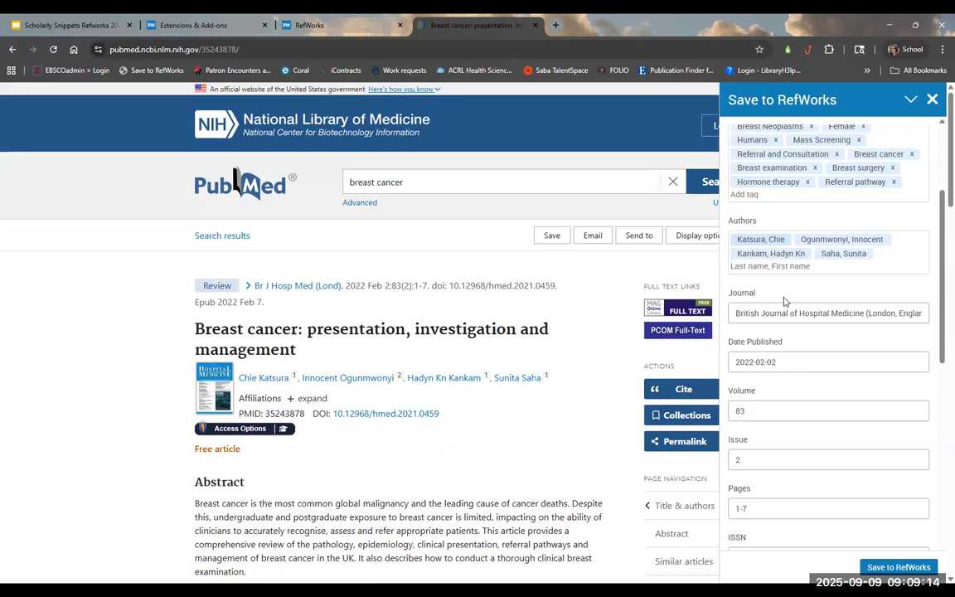
# Step: Delete '(London, England: 2005)' from the journal name, leaving British Journal of Hospital Medicine, then save
pyautogui.scroll(-3, 787, 286)
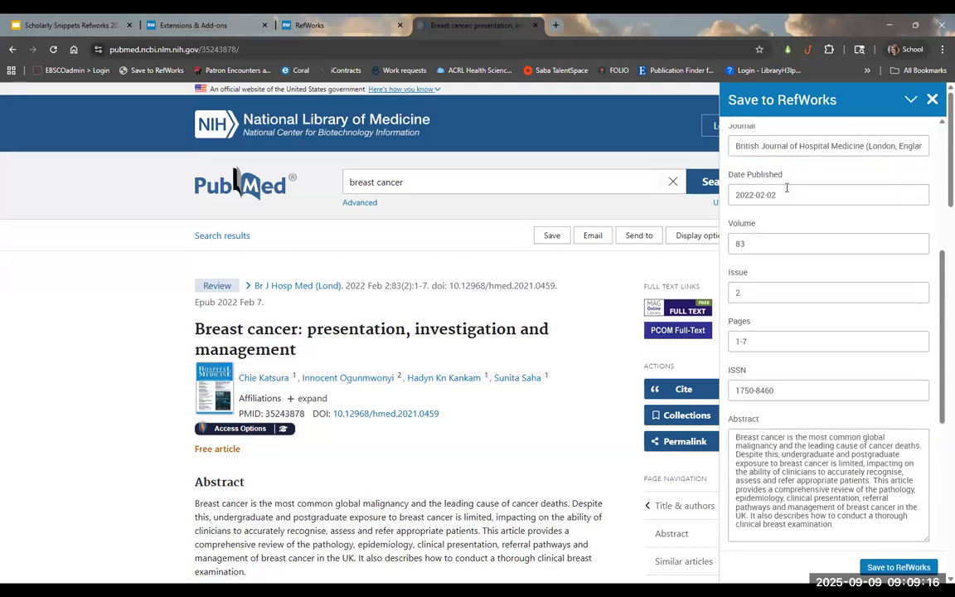
pyautogui.scroll(1, 862, 190)
pyautogui.moveTo(896, 197); pyautogui.dragTo(939, 207)
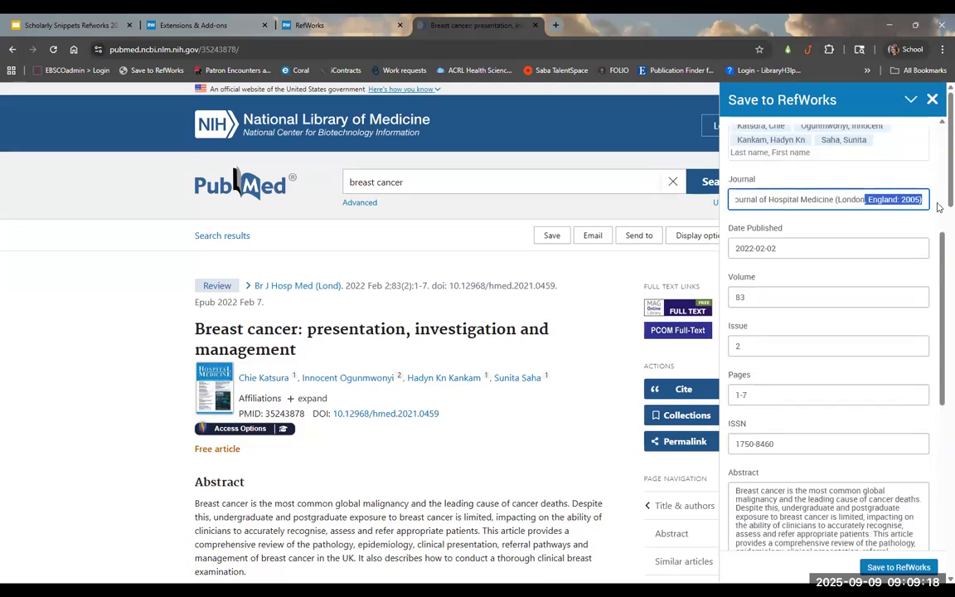
pyautogui.click(897, 198)
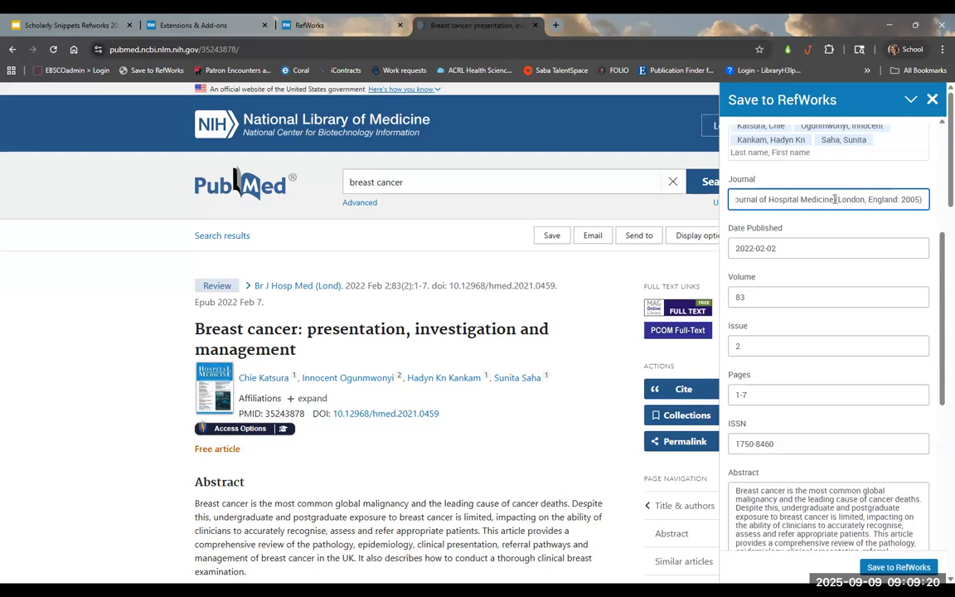
pyautogui.moveTo(835, 199); pyautogui.dragTo(927, 199)
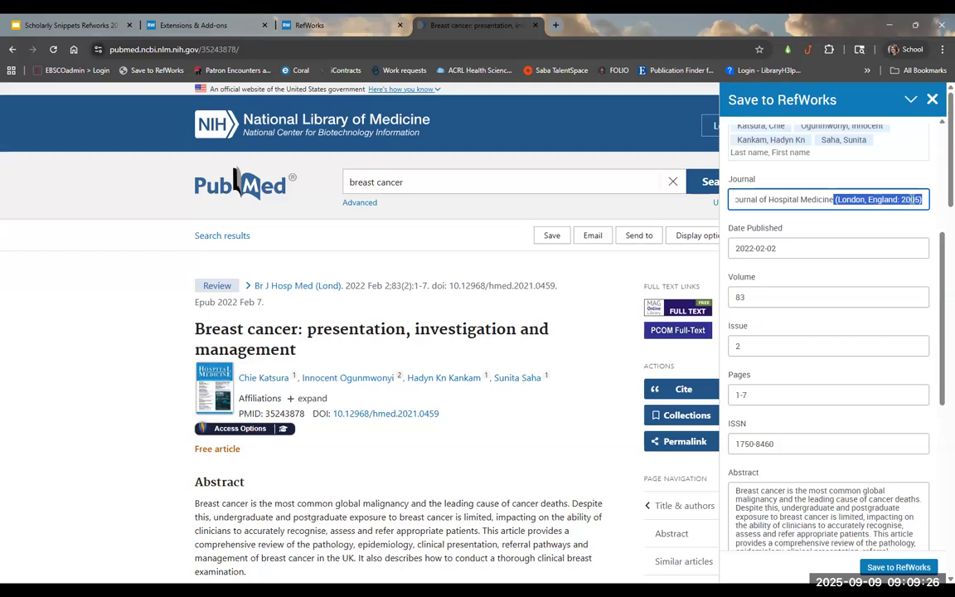
pyautogui.press('BackSpace')
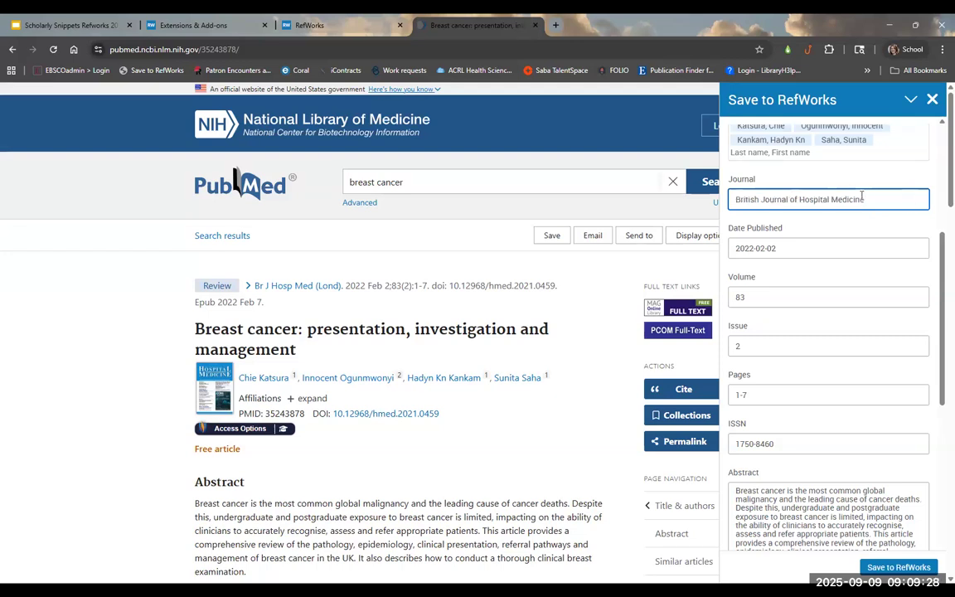
pyautogui.scroll(-4, 811, 354)
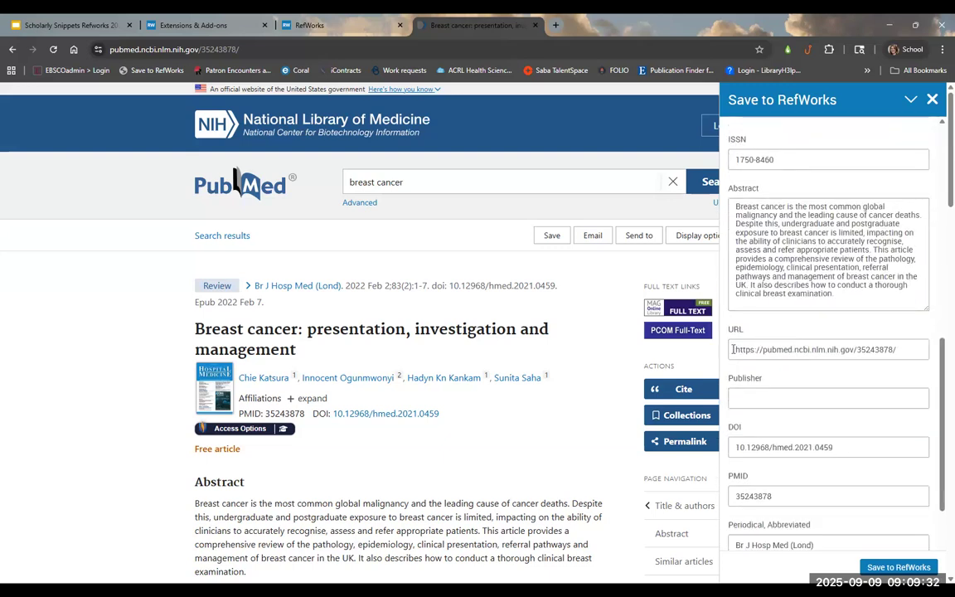
pyautogui.scroll(-5, 833, 452)
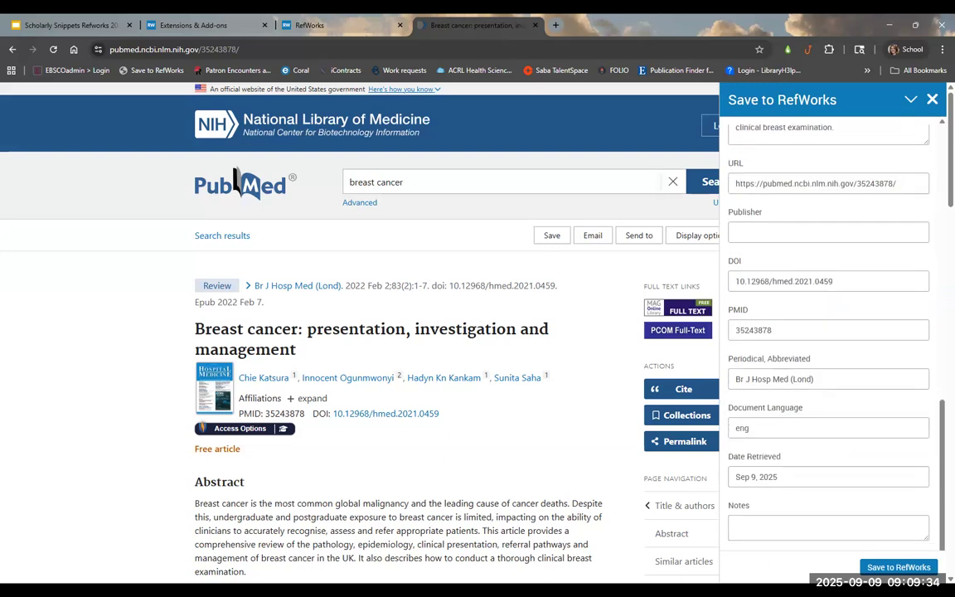
pyautogui.click(908, 569)
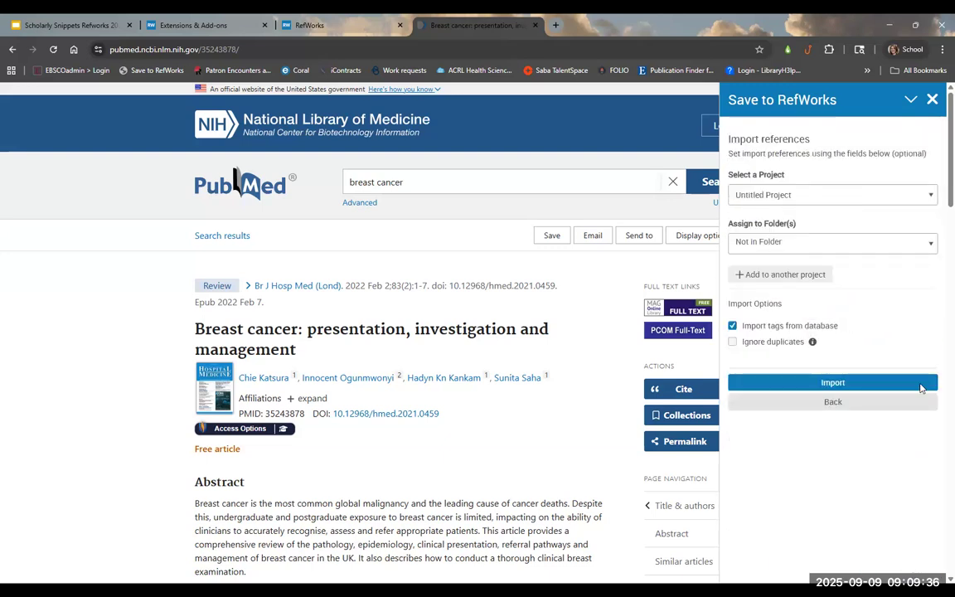
# Step: Import the reference into the Examples folder under Untitled Project and close the confirmation
pyautogui.click(779, 195)
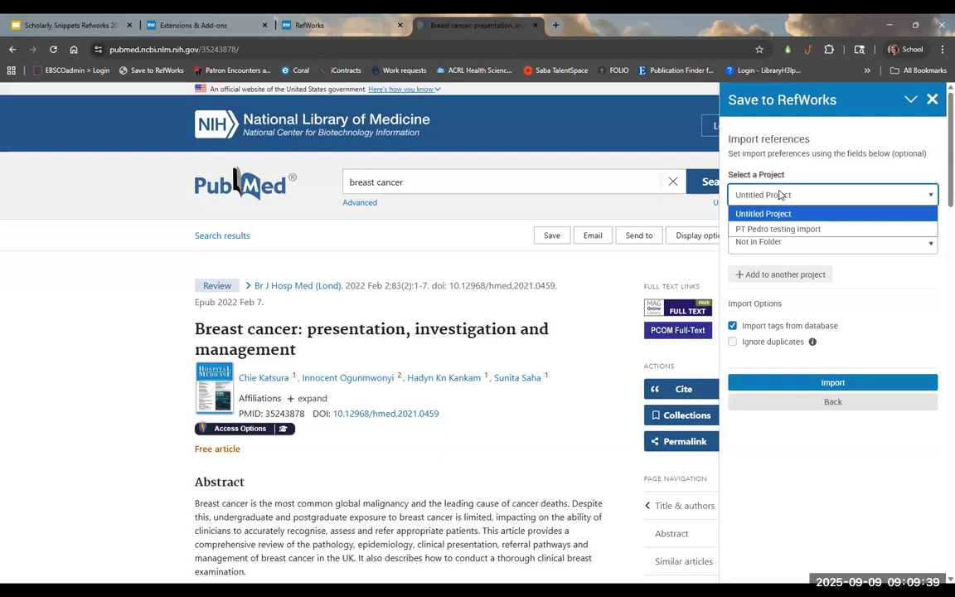
pyautogui.click(810, 242)
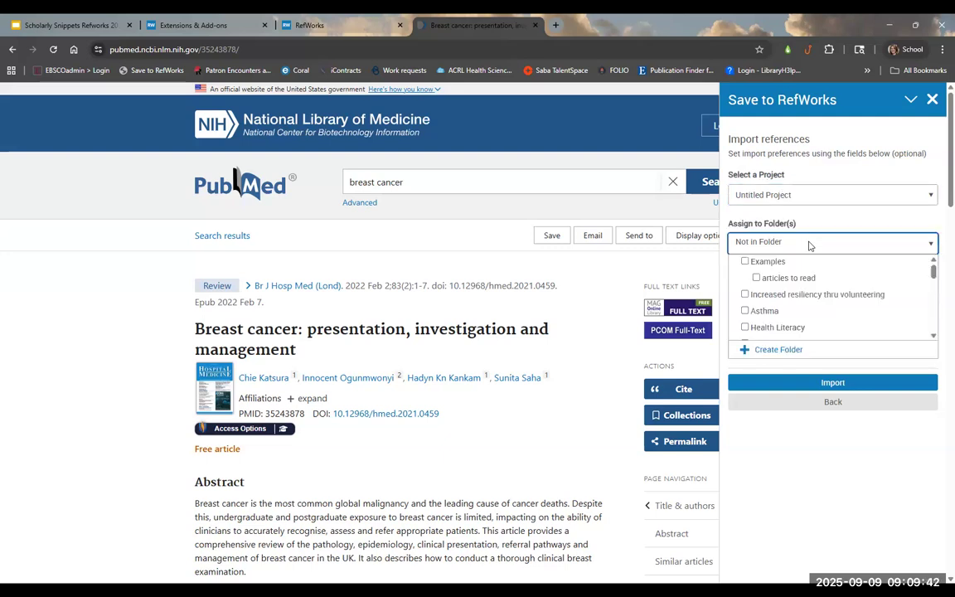
pyautogui.click(745, 262)
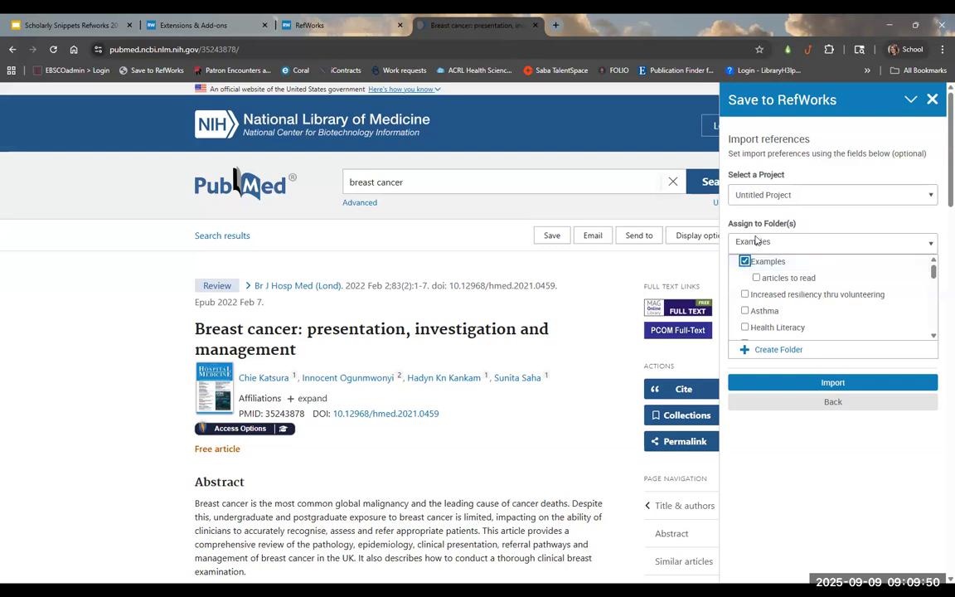
pyautogui.click(833, 383)
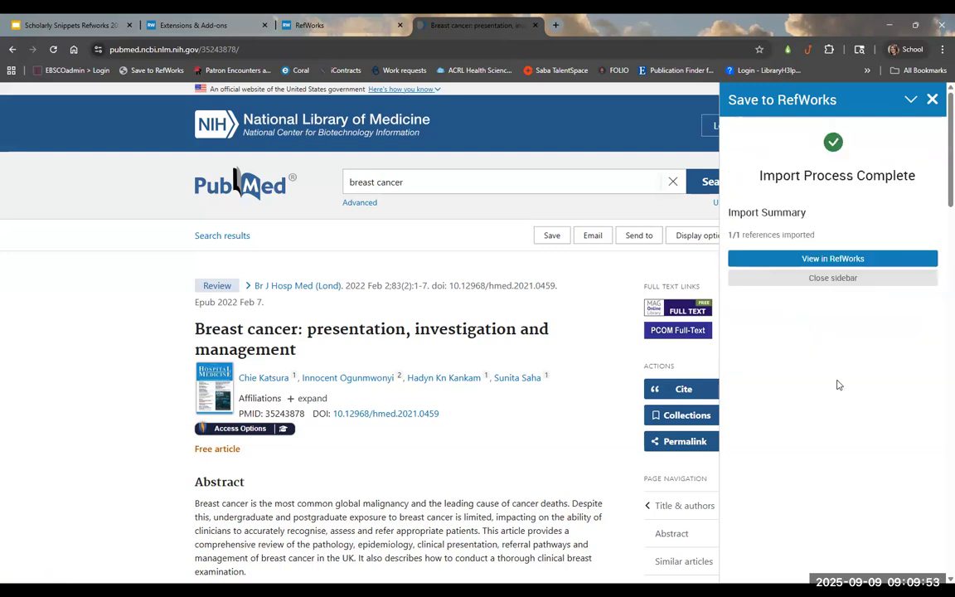
pyautogui.click(860, 280)
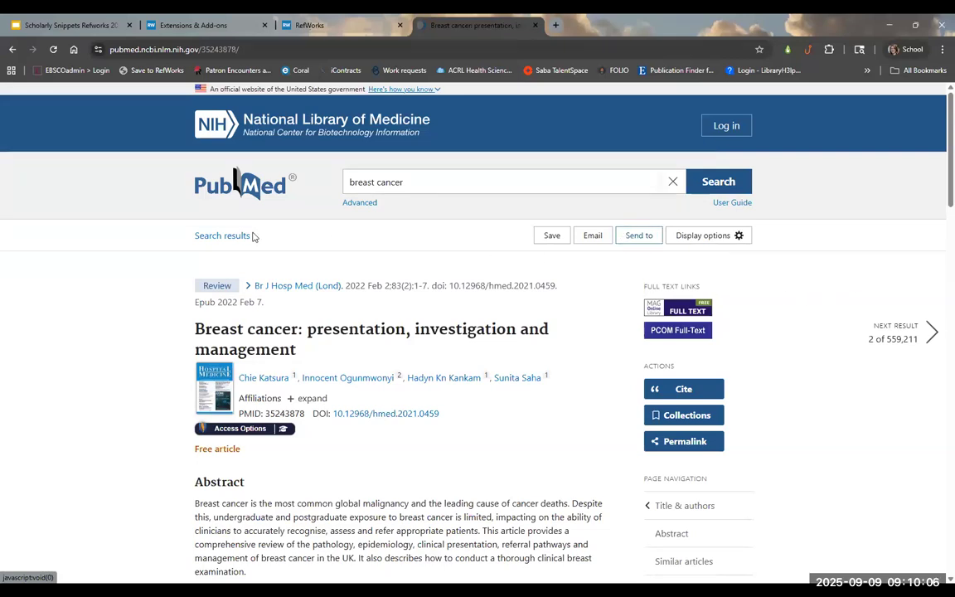
# Step: Go back to the breast cancer search results and tick the first four results
pyautogui.click(223, 237)
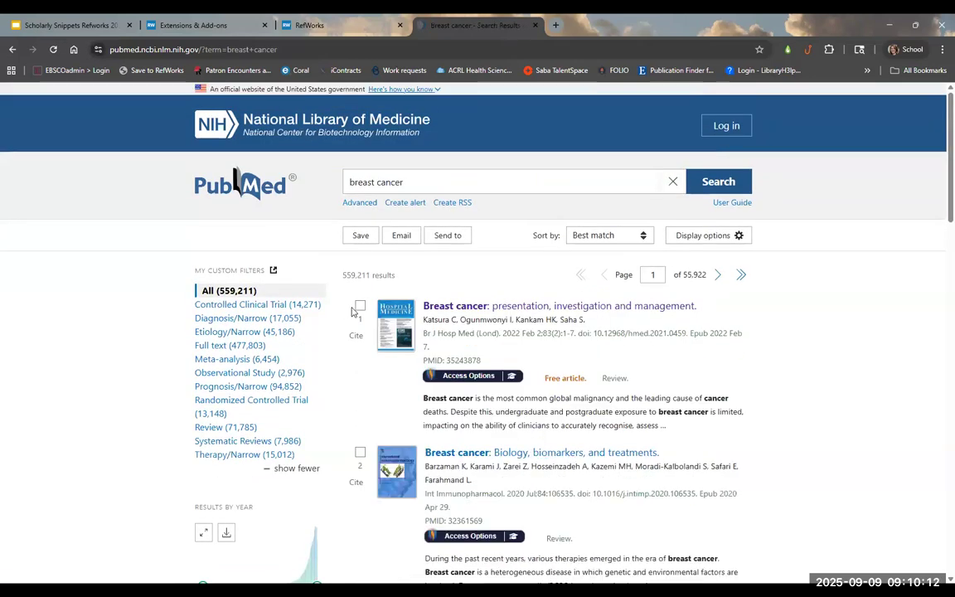
pyautogui.click(360, 306)
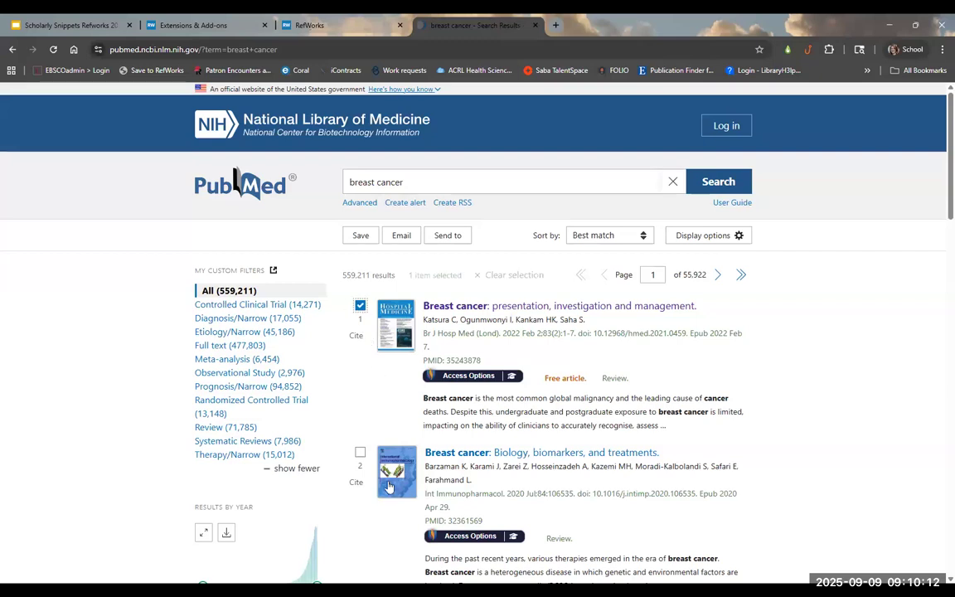
pyautogui.click(360, 452)
pyautogui.scroll(-3, 362, 397)
pyautogui.click(359, 386)
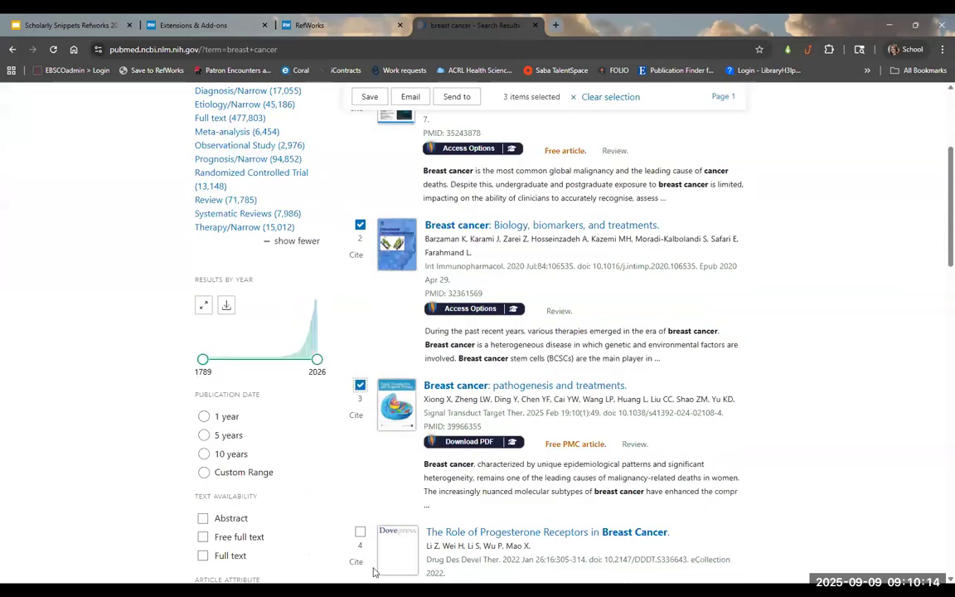
pyautogui.click(359, 532)
pyautogui.scroll(3, 646, 517)
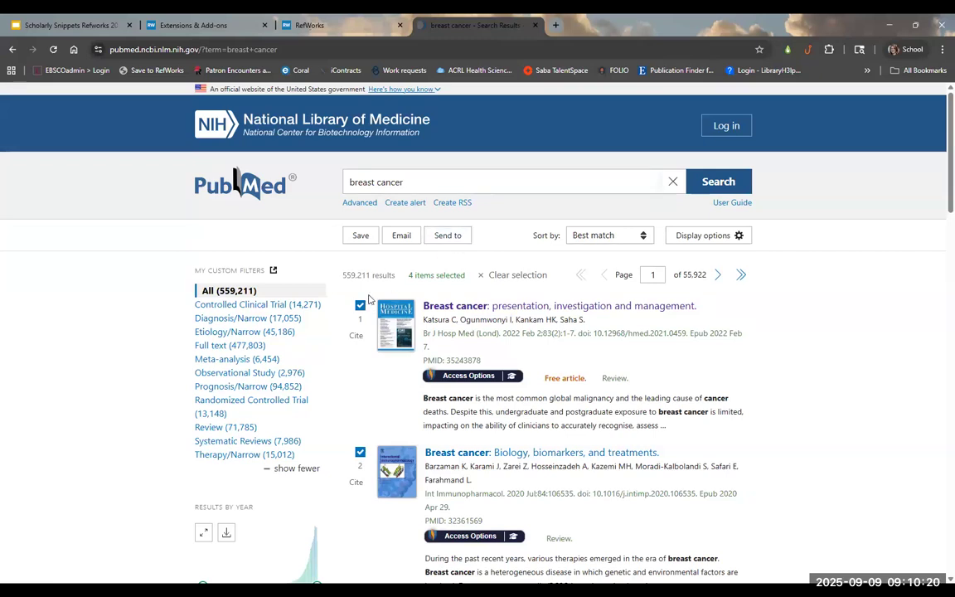
# Step: Export the four results to a citation manager as pubmed-breastcanc-set.nbib, then return to RefWorks
pyautogui.click(447, 239)
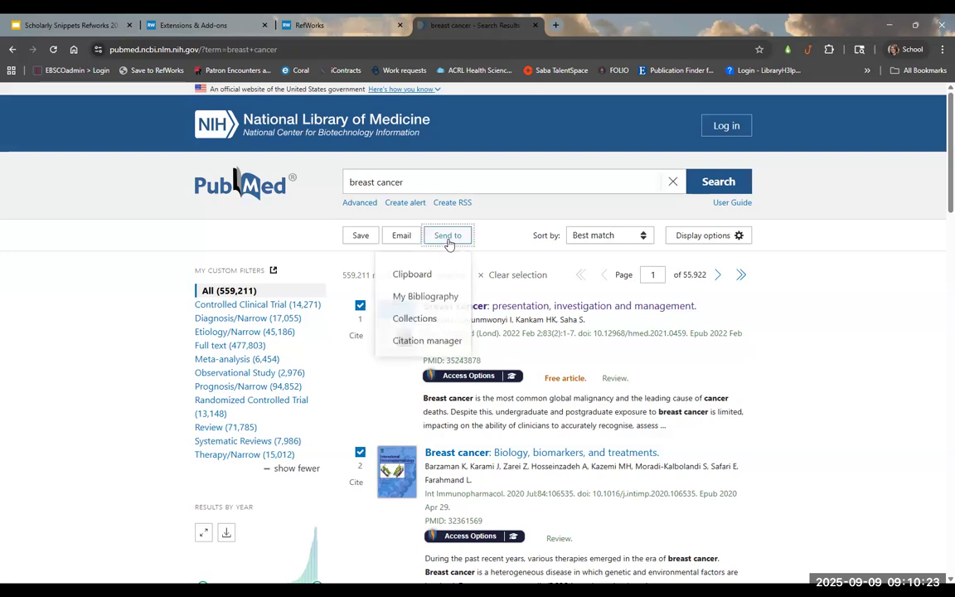
pyautogui.click(427, 342)
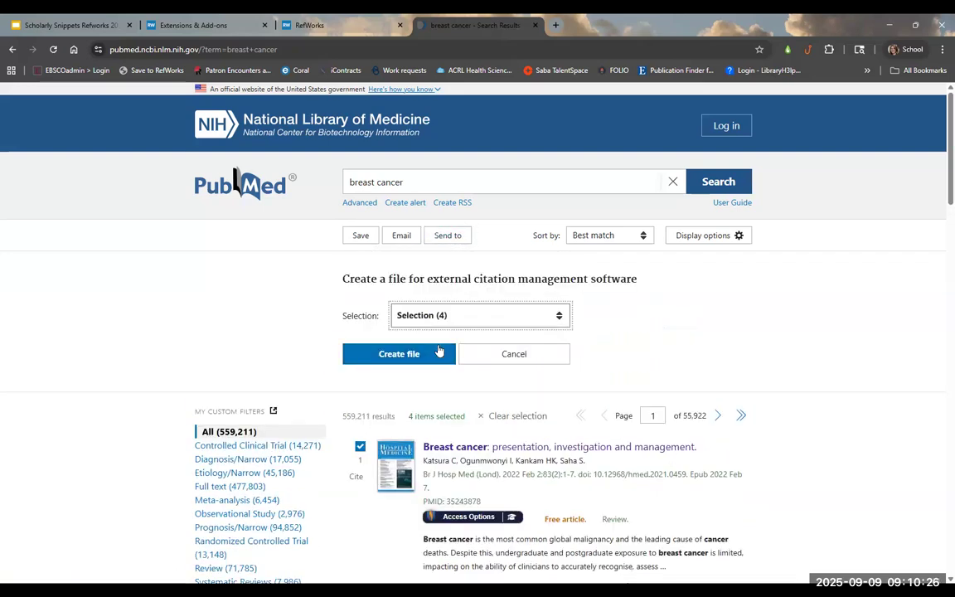
pyautogui.click(428, 355)
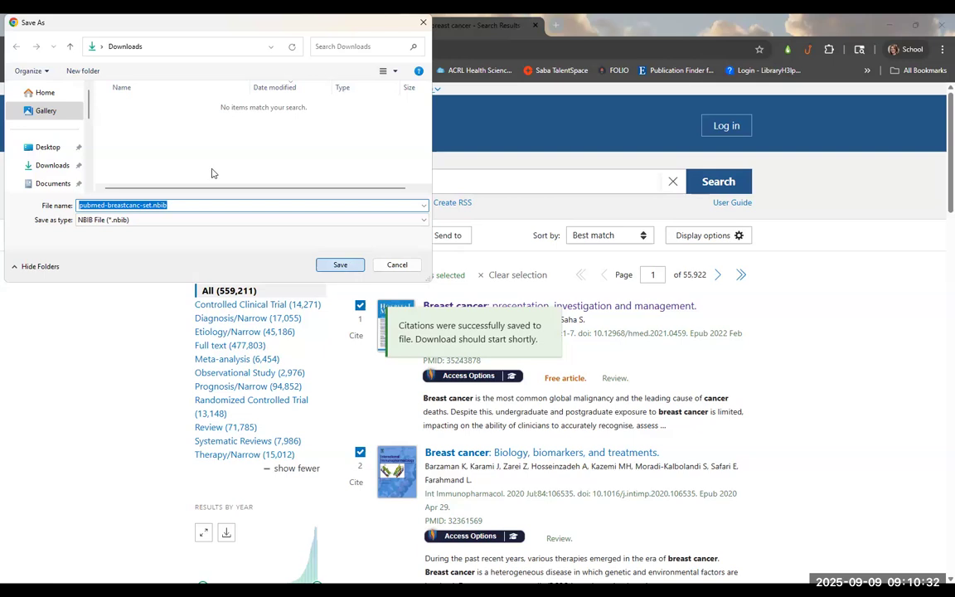
pyautogui.press('Return')
pyautogui.click(161, 27)
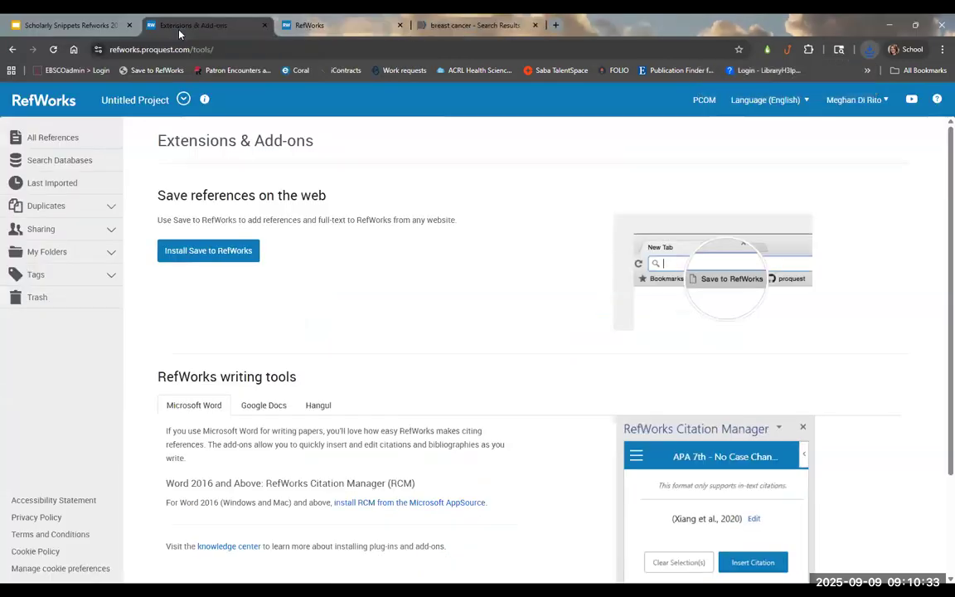
# Step: From All References, load pubmed-breastcanc-set.nbib from Downloads as an NLM PubMed import
pyautogui.click(54, 137)
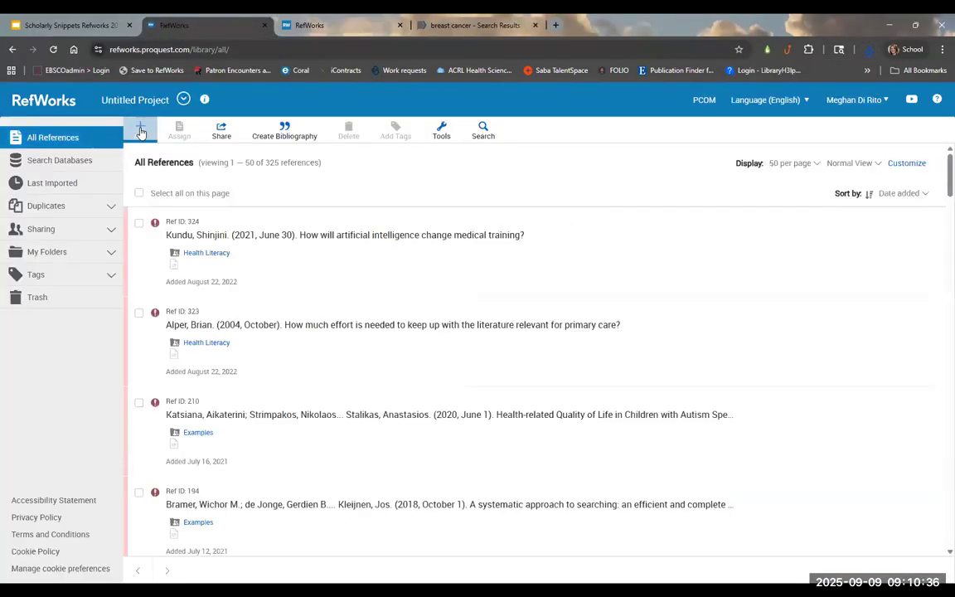
pyautogui.click(141, 132)
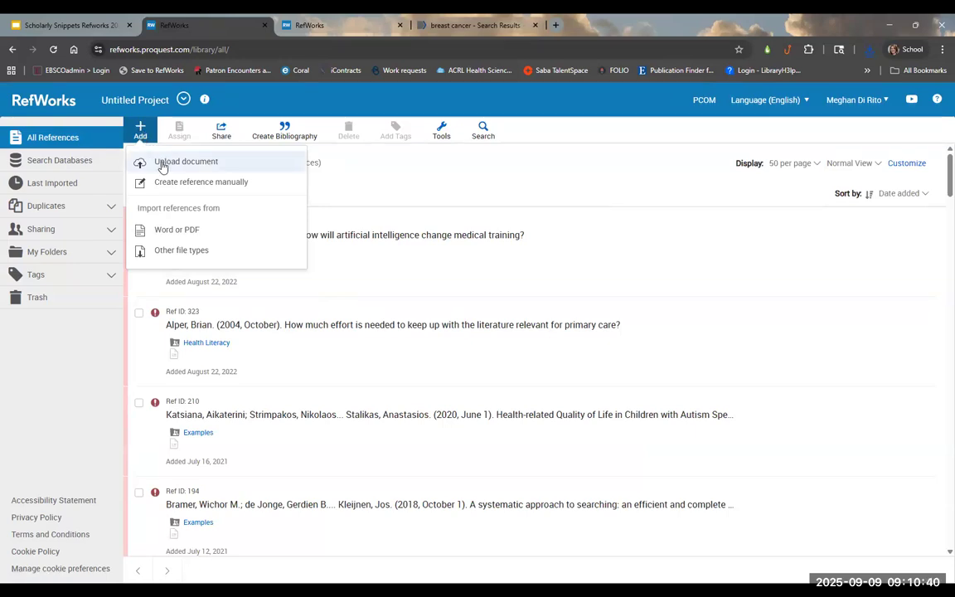
pyautogui.click(193, 252)
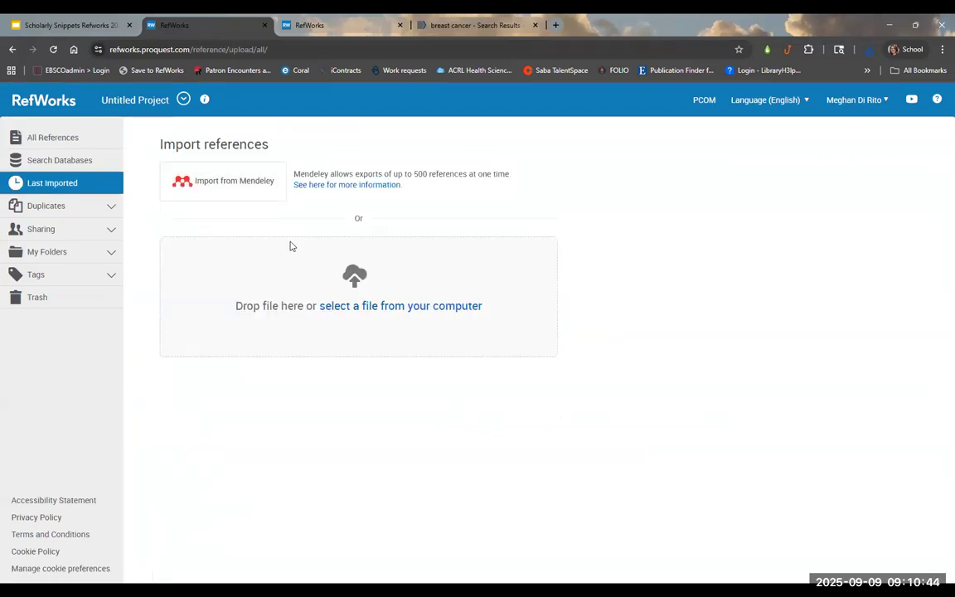
pyautogui.click(382, 312)
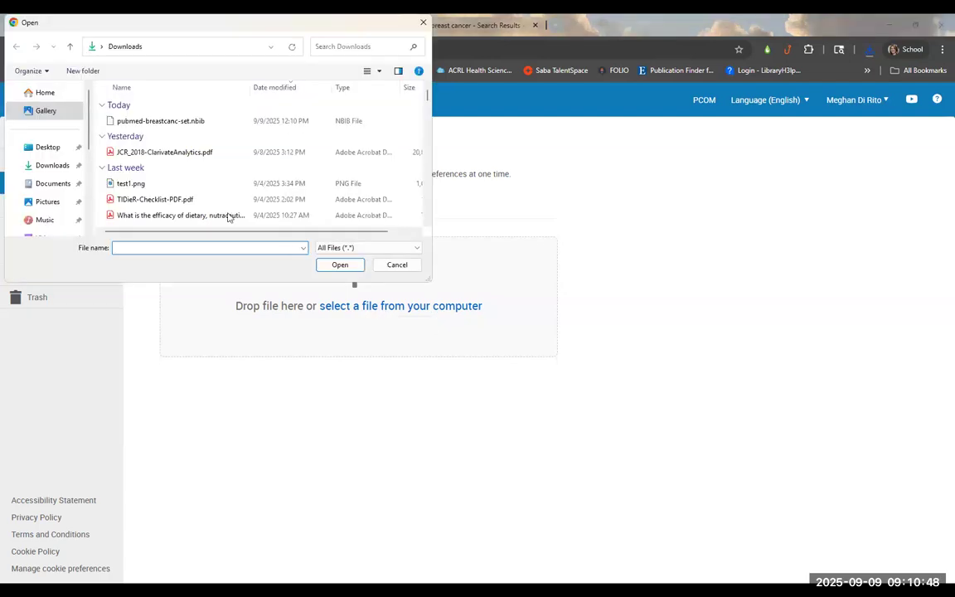
pyautogui.click(171, 124)
pyautogui.doubleClick(171, 125)
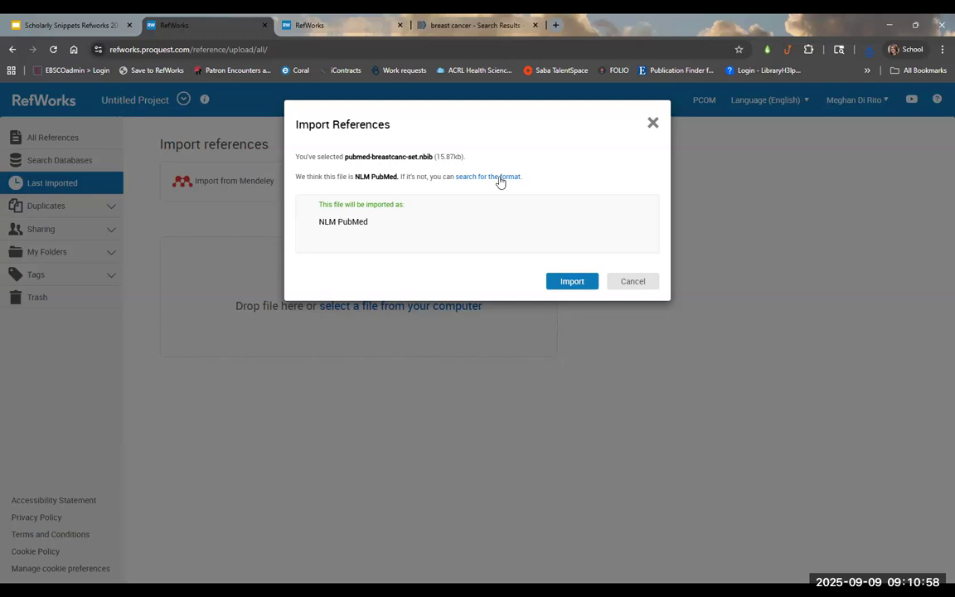
# Step: Import the four PubMed references, assigning them to the 'articles to read' folder
pyautogui.click(561, 281)
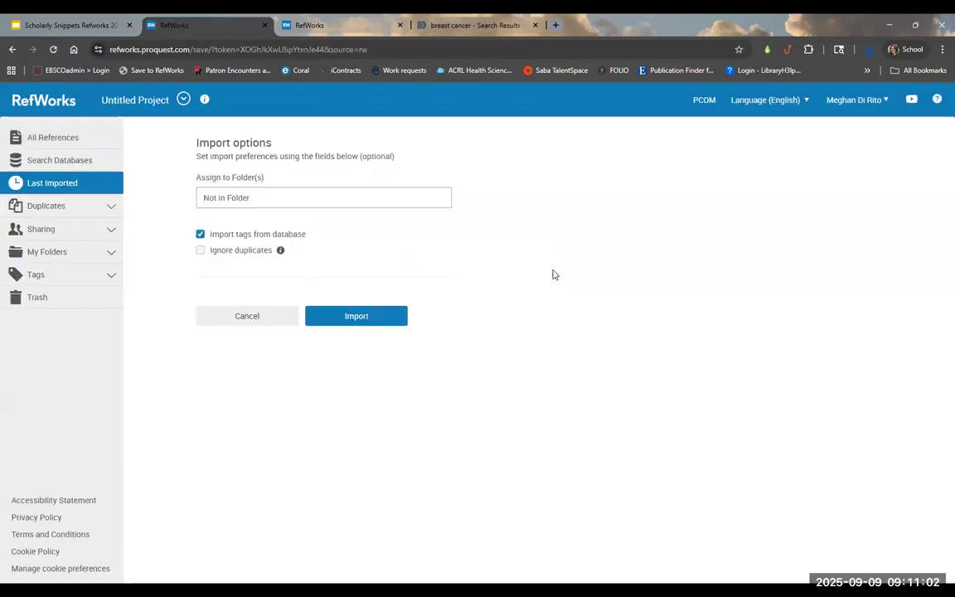
pyautogui.click(322, 196)
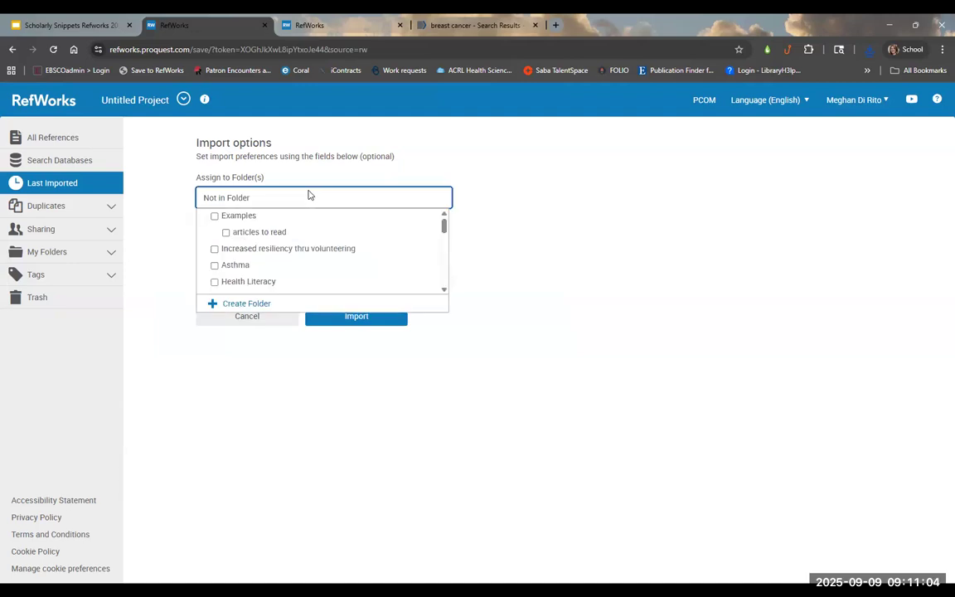
pyautogui.click(226, 232)
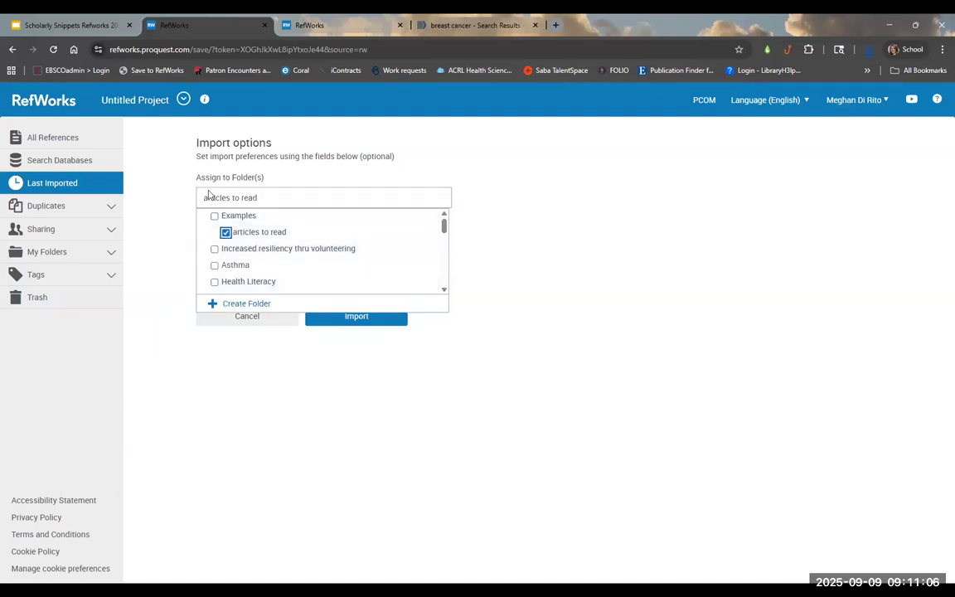
pyautogui.click(383, 345)
pyautogui.click(366, 320)
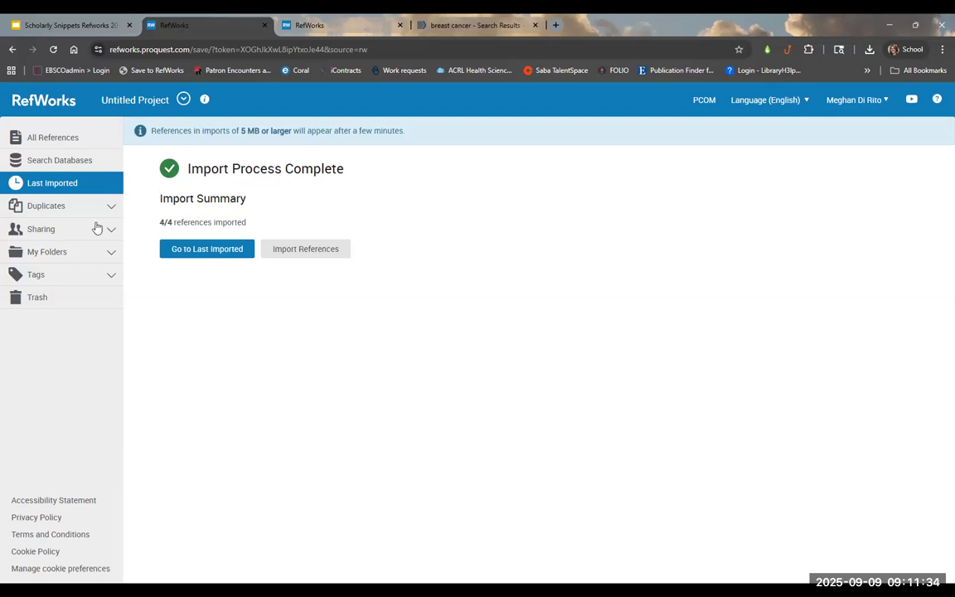
# Step: Open the 'articles to read' folder under My Folders > Examples
pyautogui.click(76, 253)
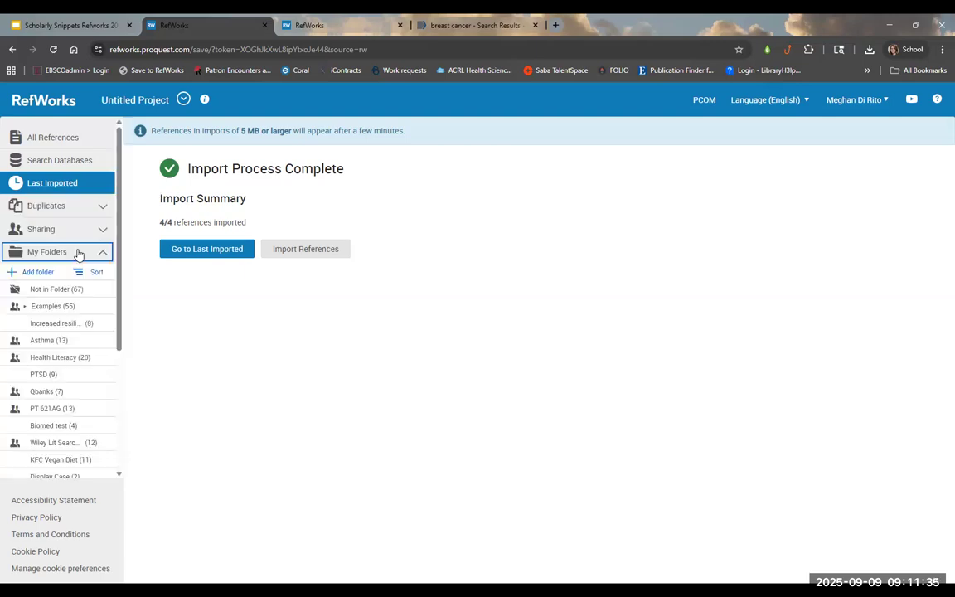
pyautogui.click(24, 307)
pyautogui.click(60, 324)
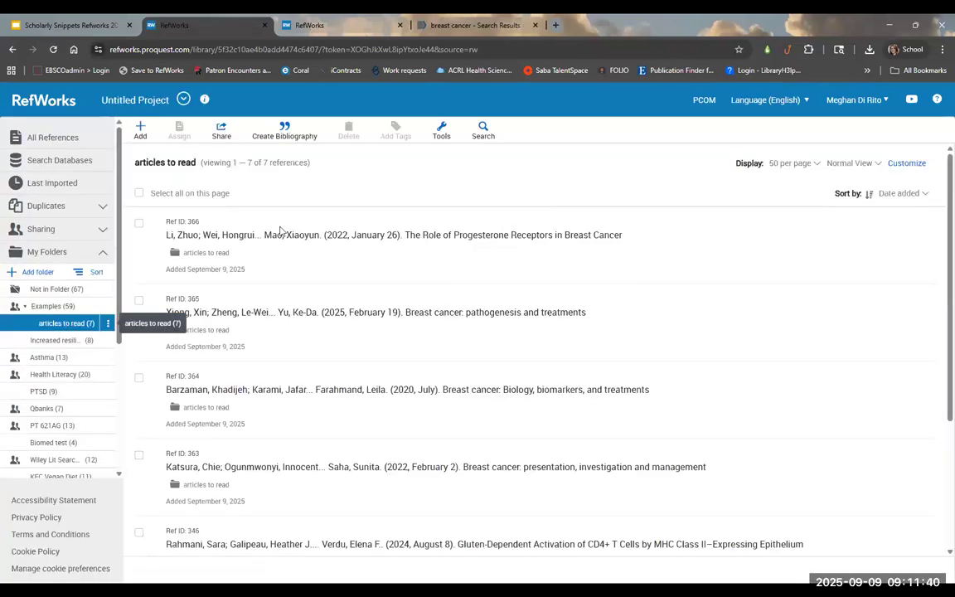
# Step: Inspect Ref ID 366's details, selecting its full DOI, then close the details panel
pyautogui.click(285, 239)
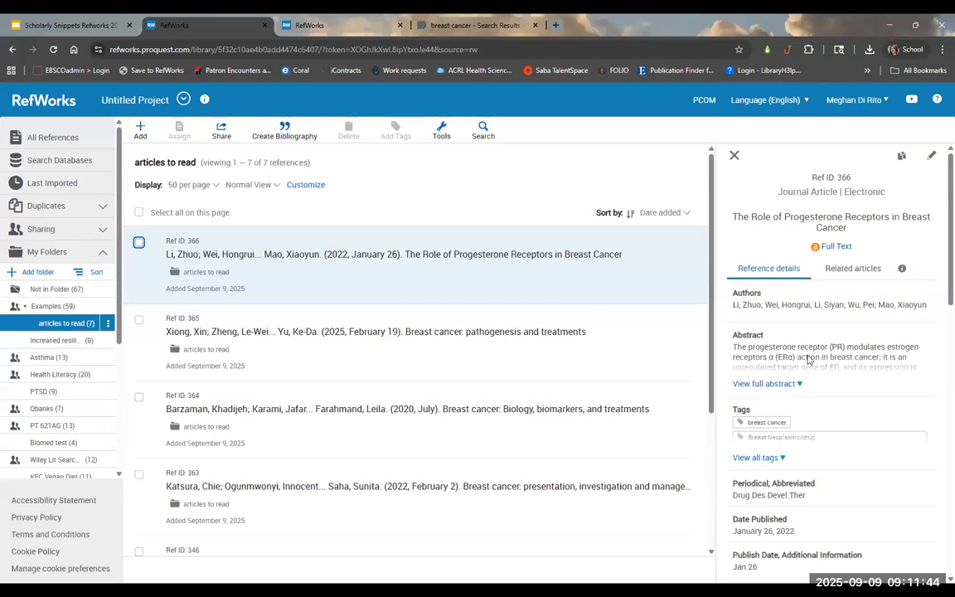
pyautogui.scroll(-10, 847, 368)
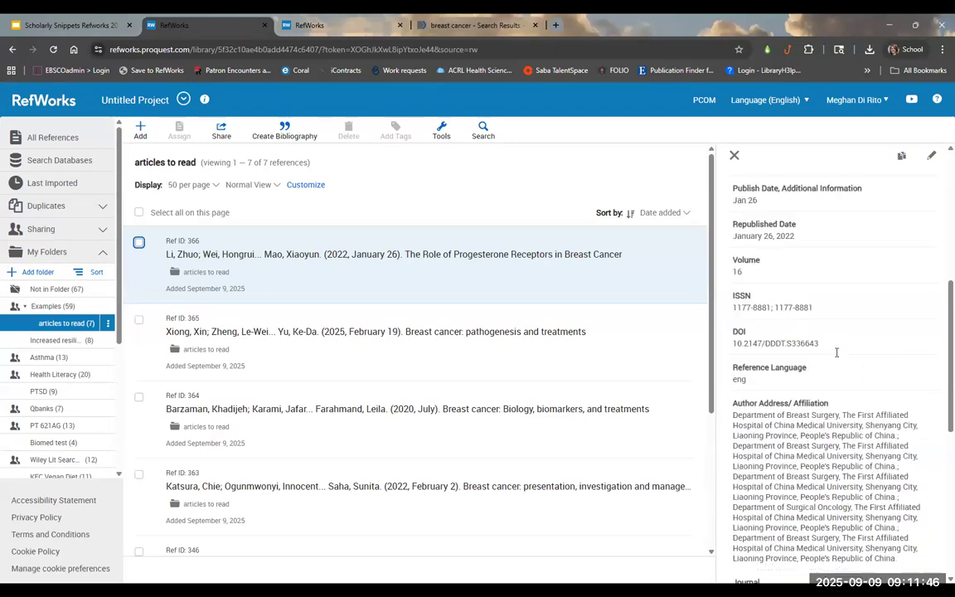
pyautogui.scroll(2, 836, 357)
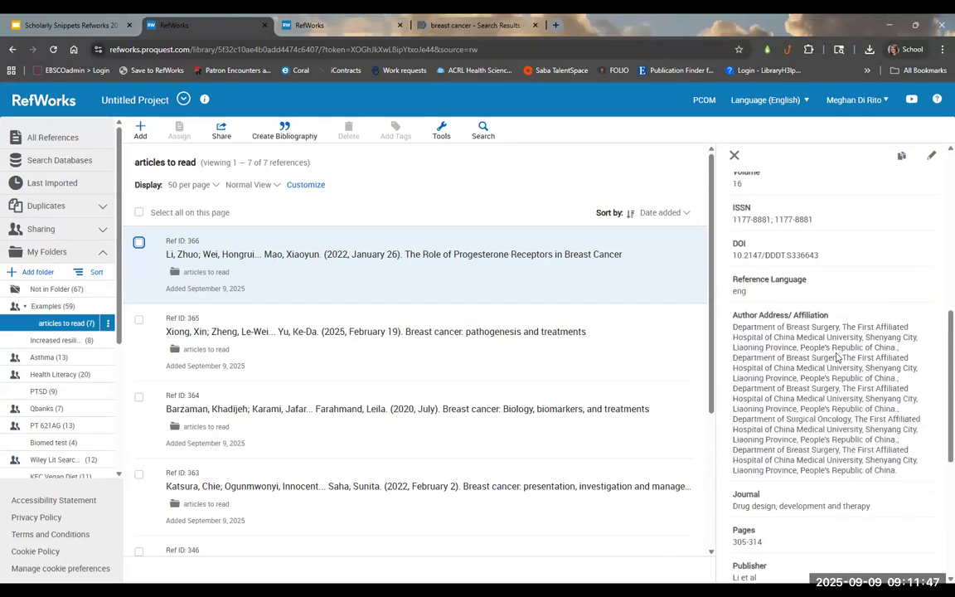
pyautogui.tripleClick(787, 257)
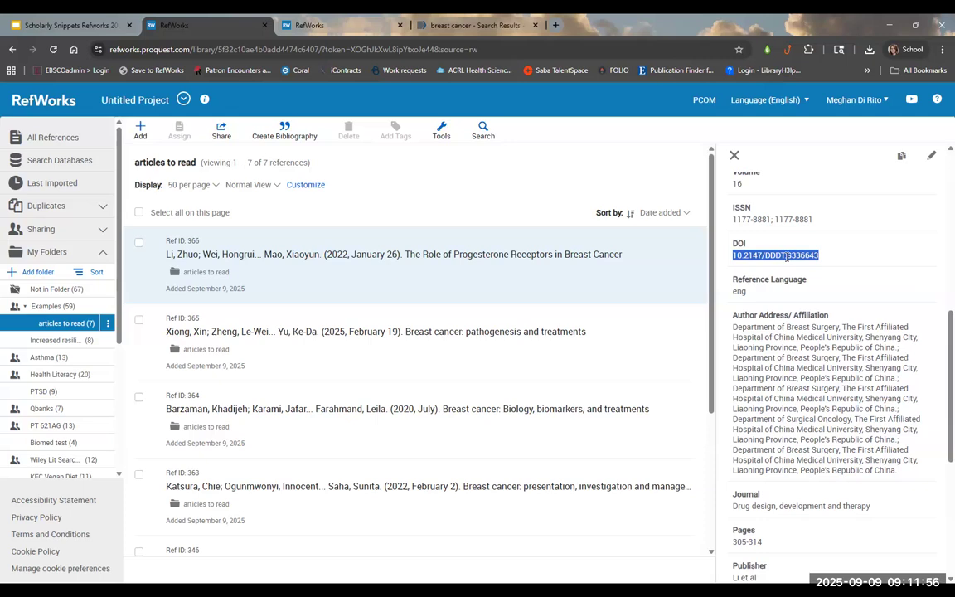
pyautogui.scroll(-5, 801, 365)
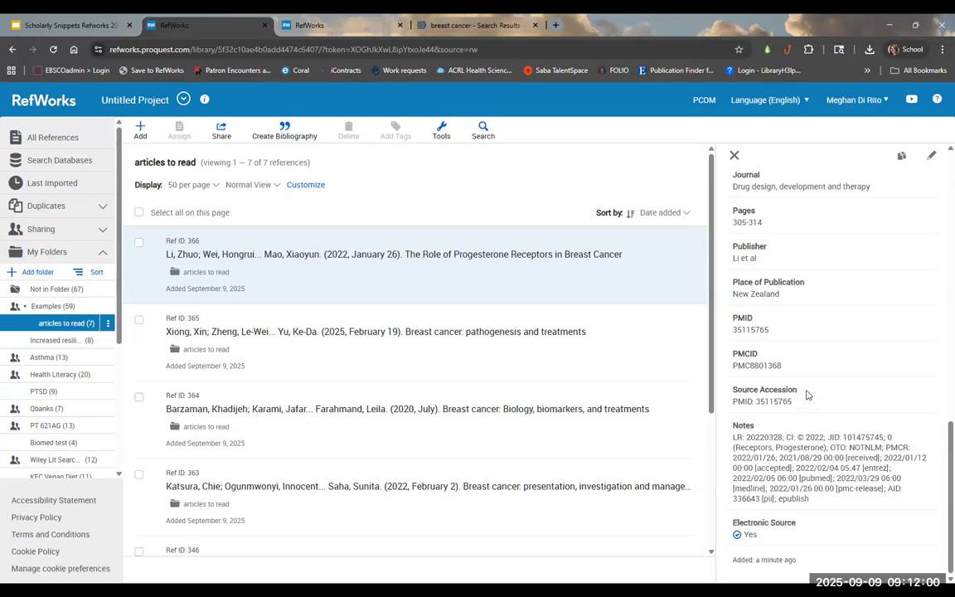
pyautogui.click(732, 156)
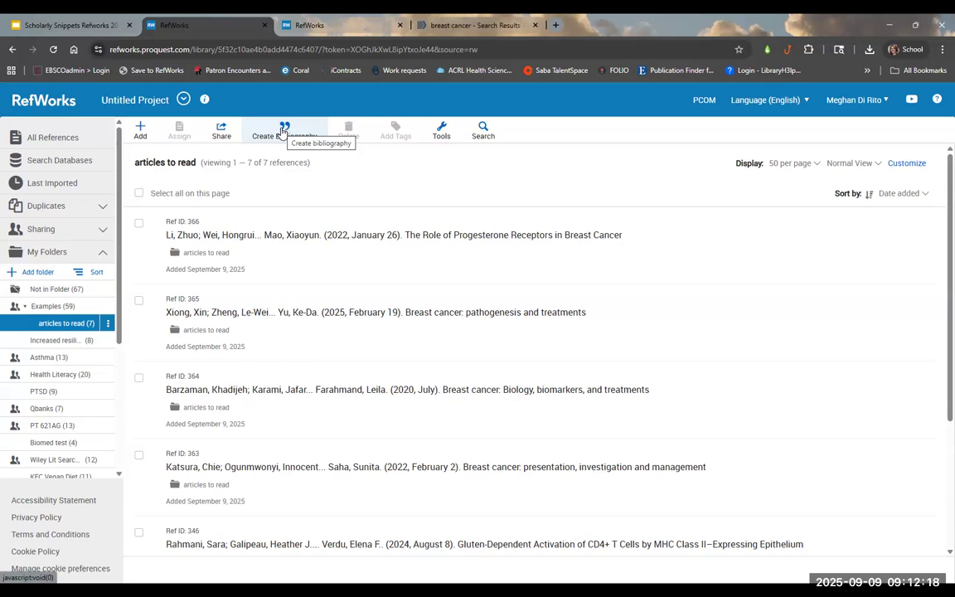
# Step: Select all 7 references in the folder and choose Create bibliography
pyautogui.click(139, 195)
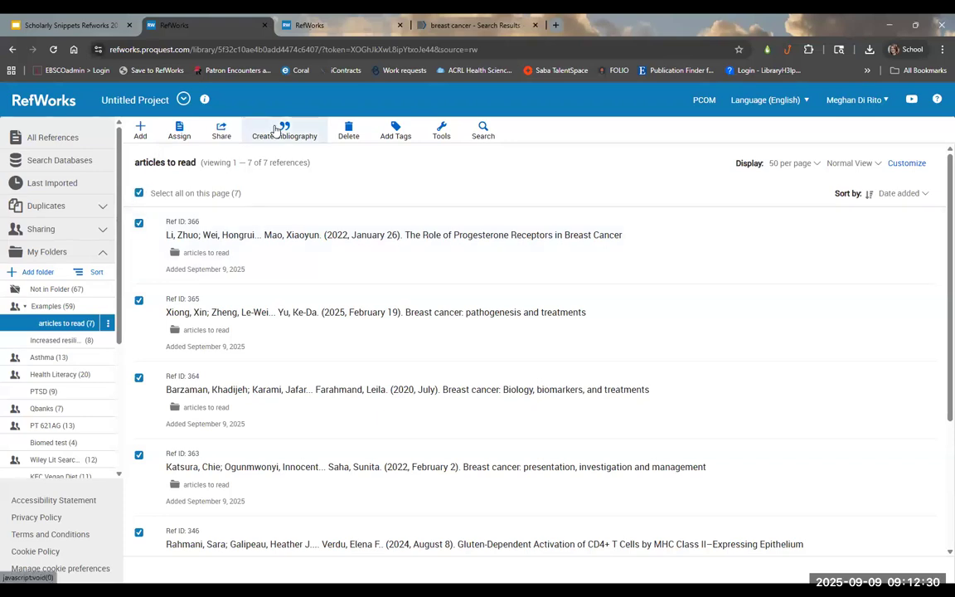
pyautogui.click(274, 129)
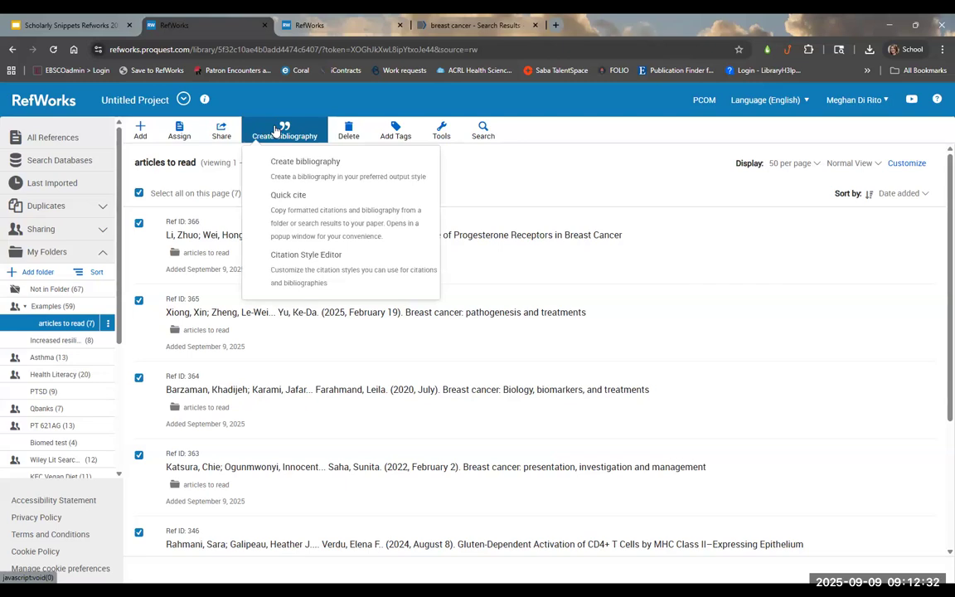
pyautogui.click(287, 167)
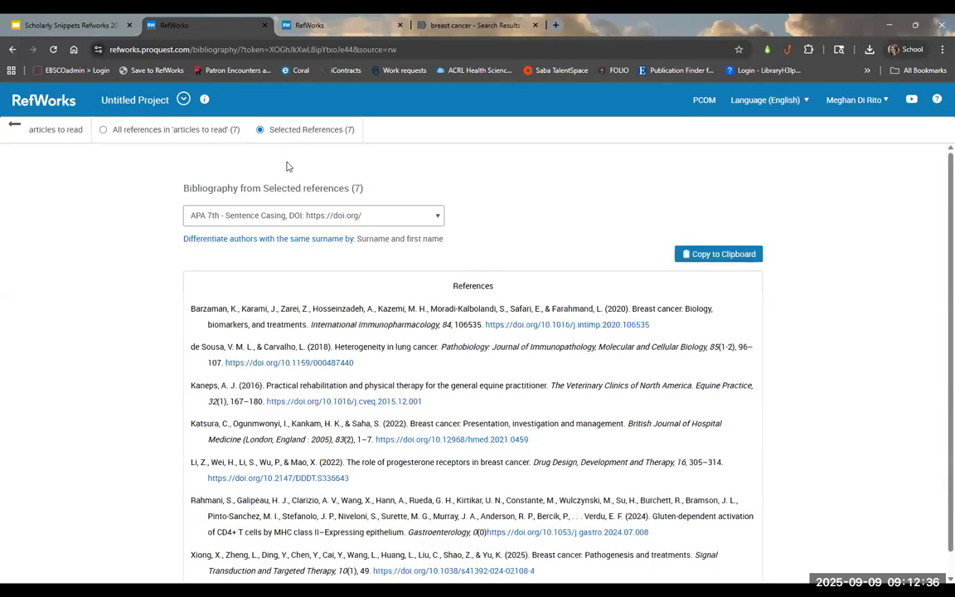
# Step: Format the bibliography in New England Journal of Medicine style, copy it, and open a new tab
pyautogui.scroll(-1, 317, 353)
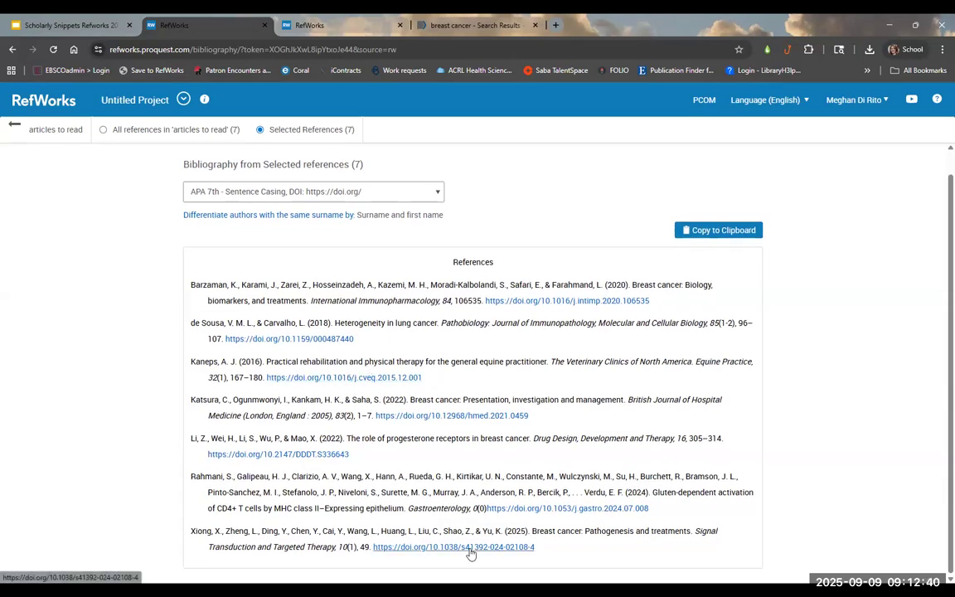
pyautogui.click(420, 193)
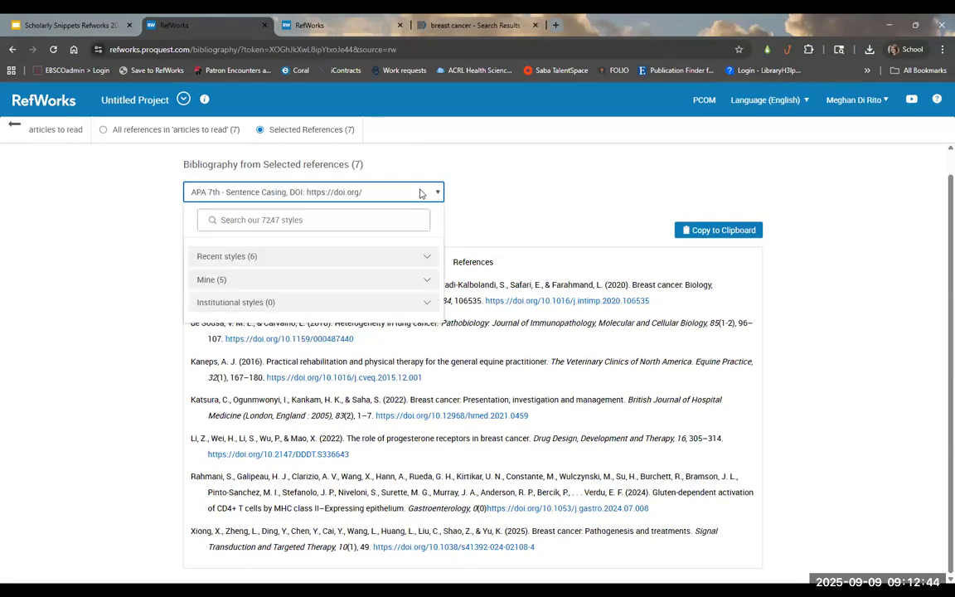
pyautogui.click(301, 222)
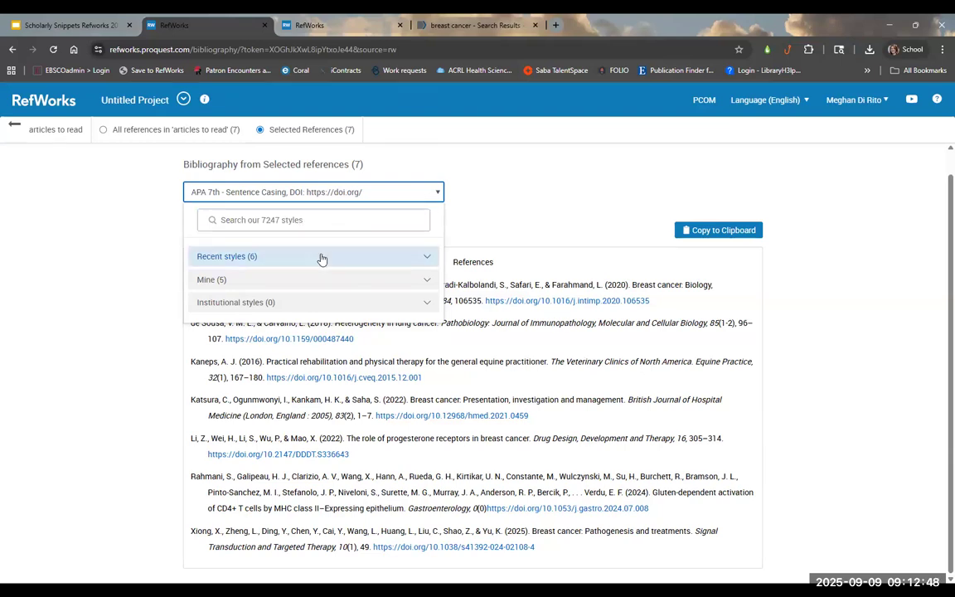
pyautogui.click(321, 257)
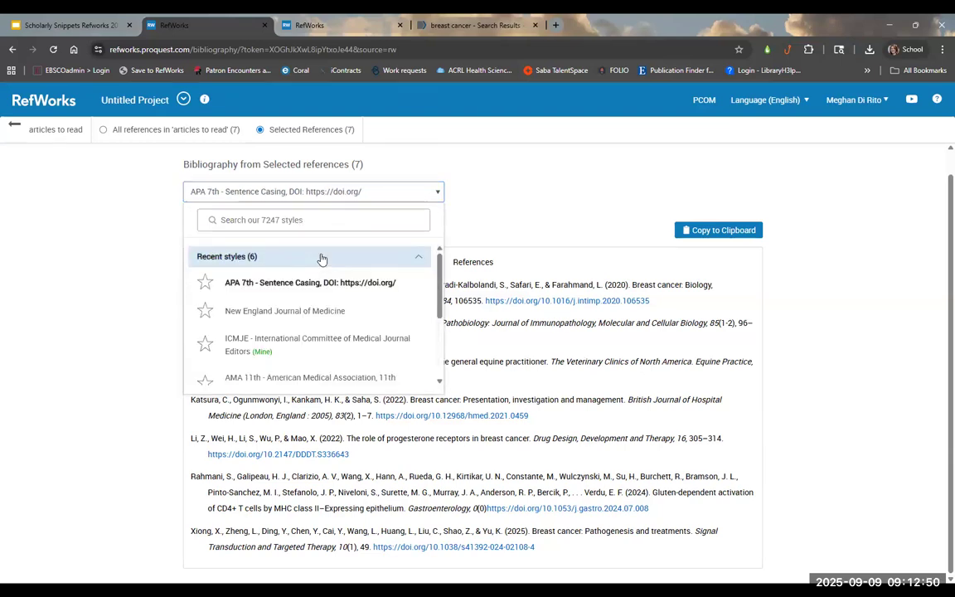
pyautogui.click(321, 311)
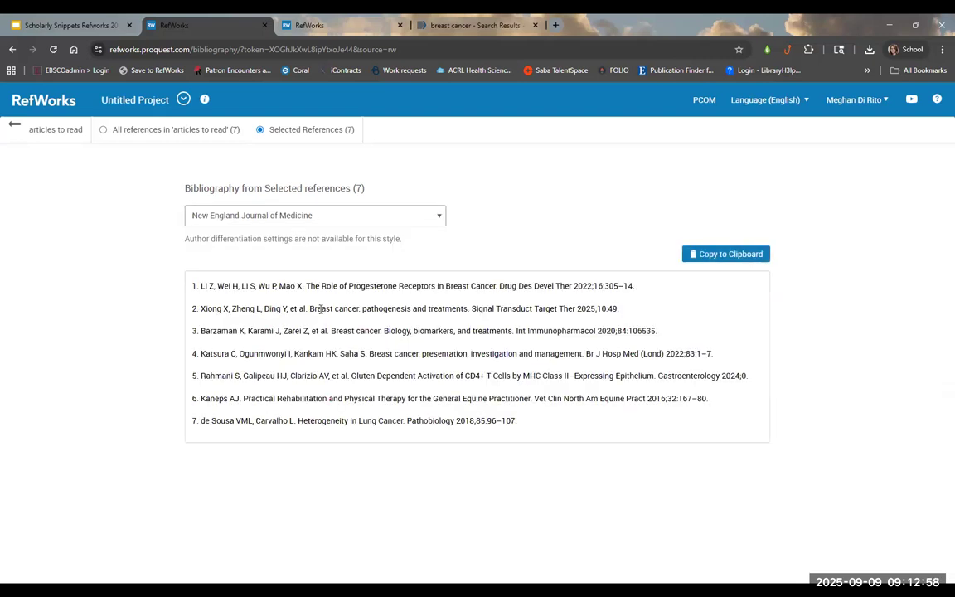
pyautogui.click(312, 215)
pyautogui.click(718, 255)
pyautogui.hotkey('ctrl', 't')
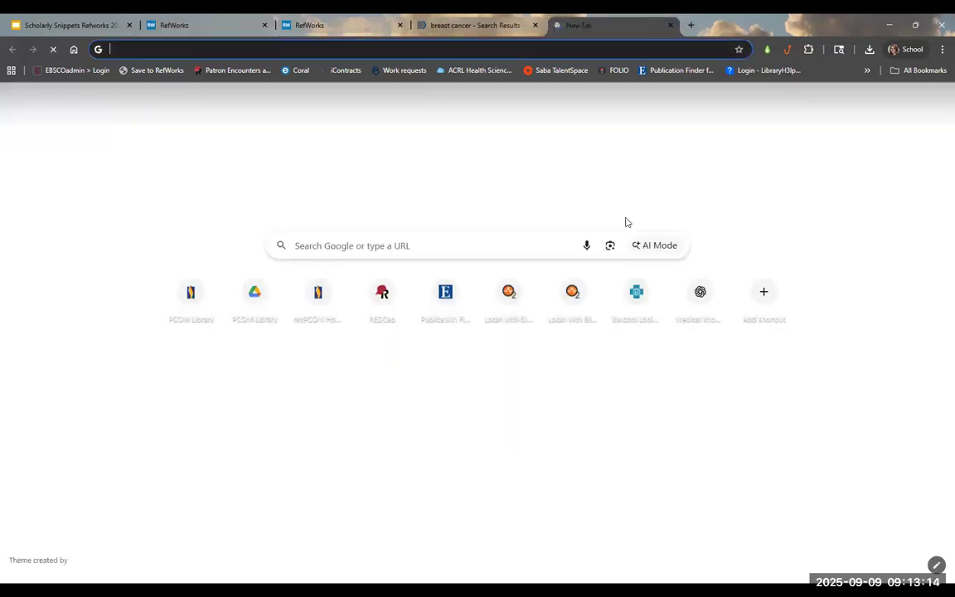
# Step: Go to Google Drive and create a new blank Google Docs document
pyautogui.write('d')
pyautogui.press('Return')
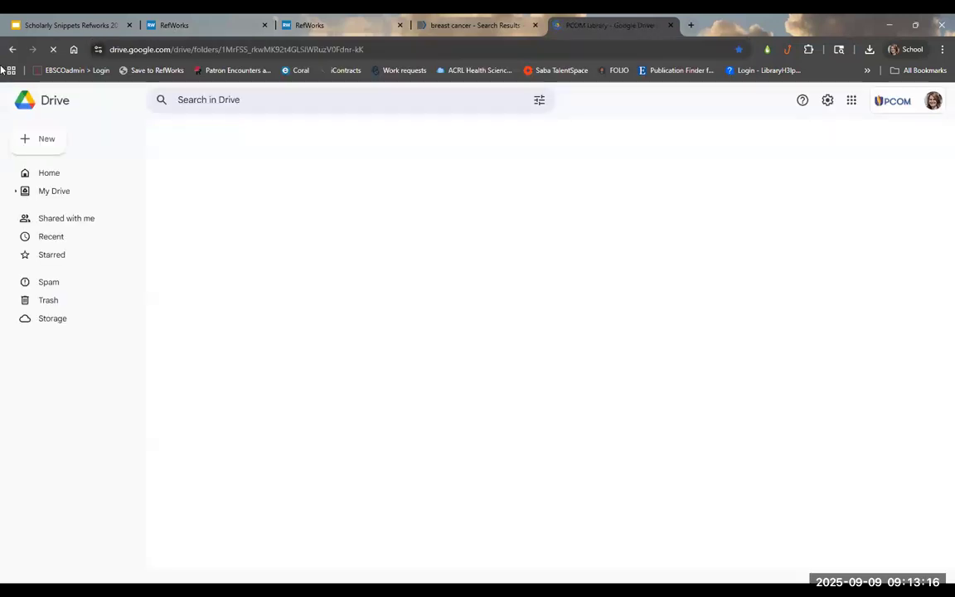
pyautogui.click(57, 141)
pyautogui.click(58, 208)
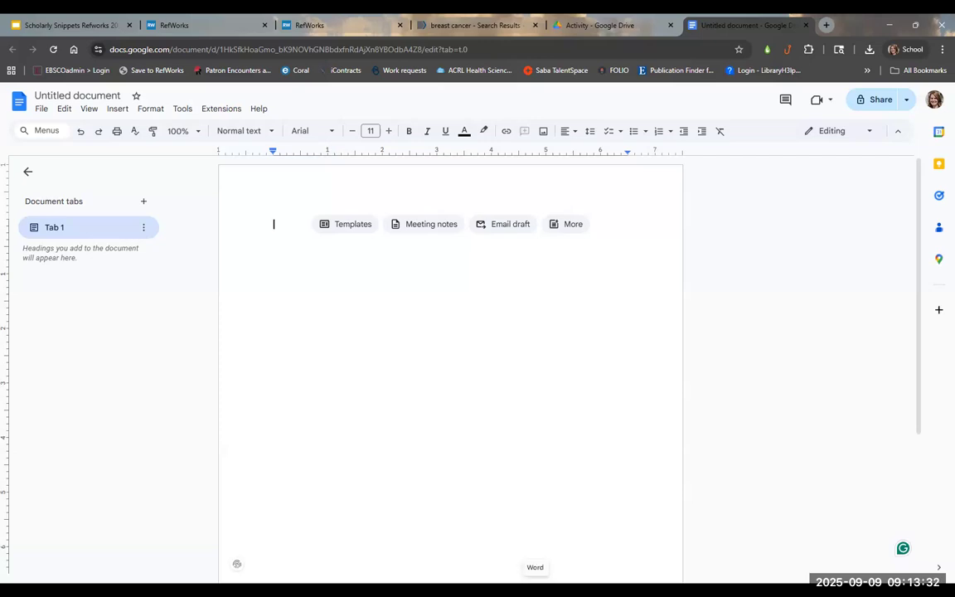
# Step: Search the add-ons Marketplace for 'refworks' to confirm RefWorks Citation Manager is installed
pyautogui.click(242, 110)
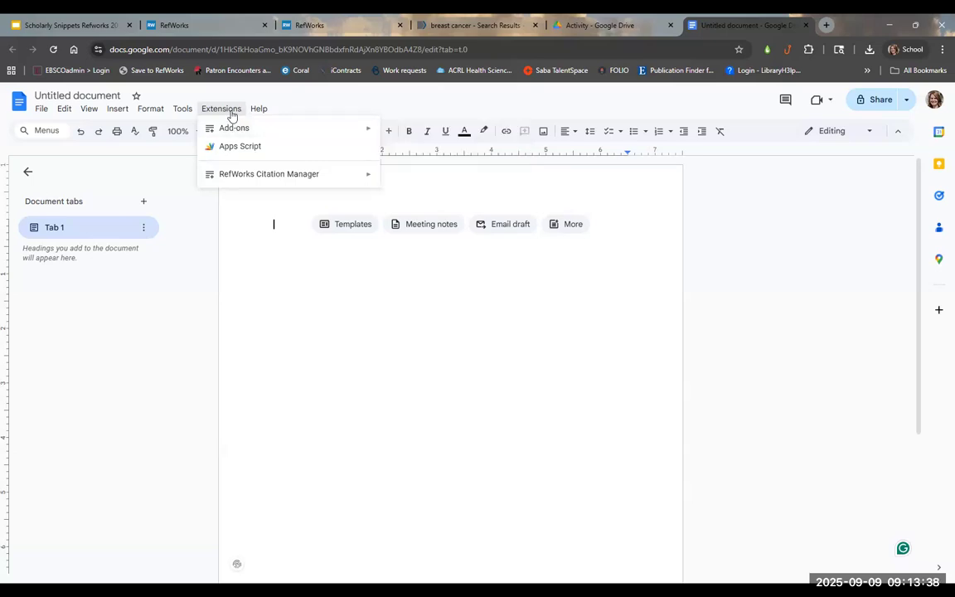
pyautogui.moveTo(230, 128)
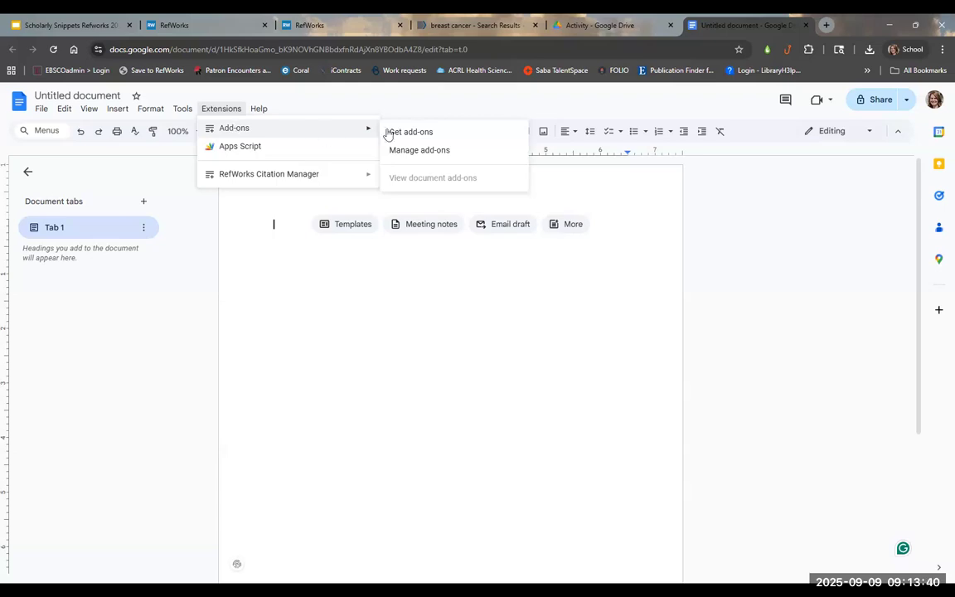
pyautogui.click(437, 133)
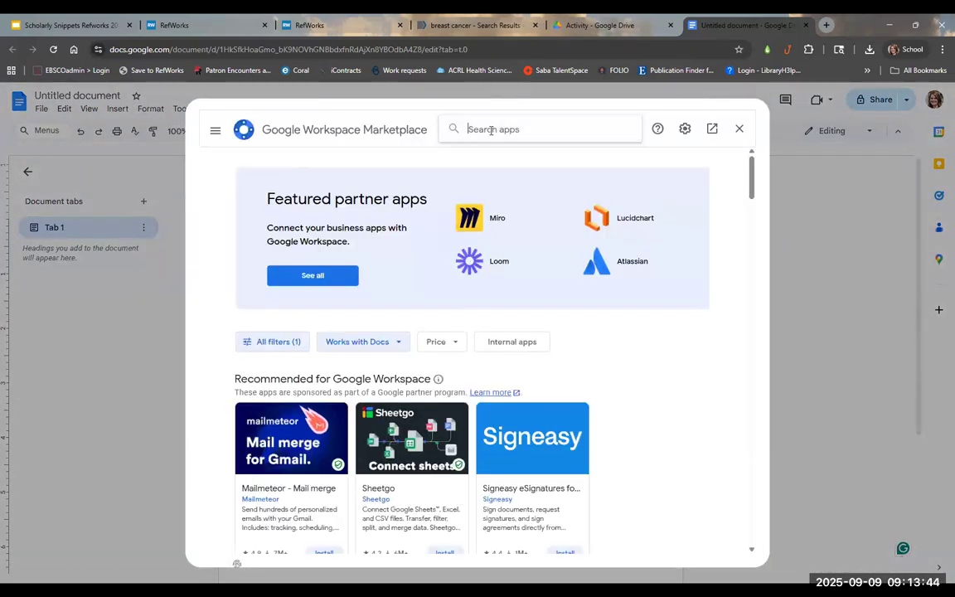
pyautogui.click(491, 130)
pyautogui.write('refworks')
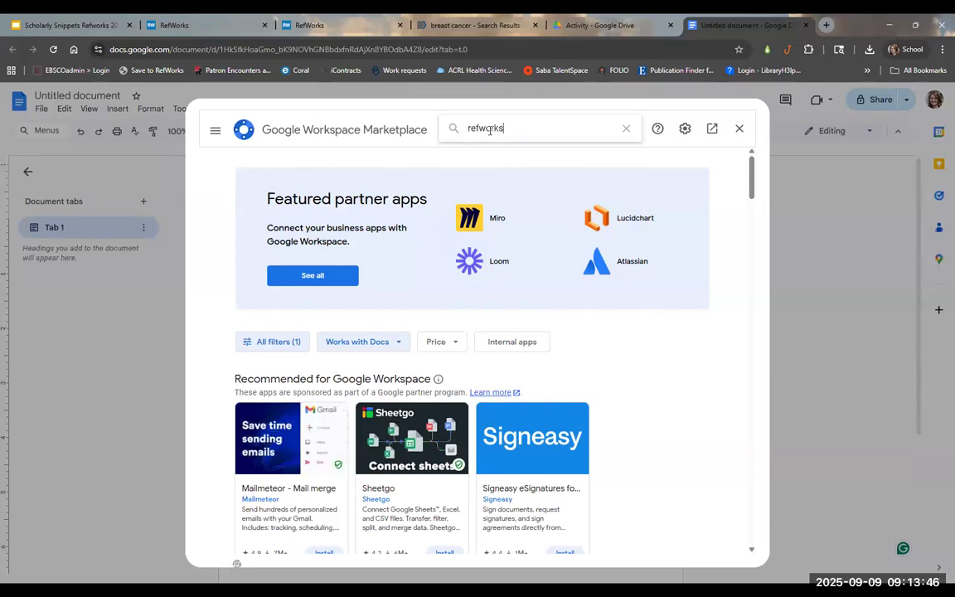
pyautogui.press('Return')
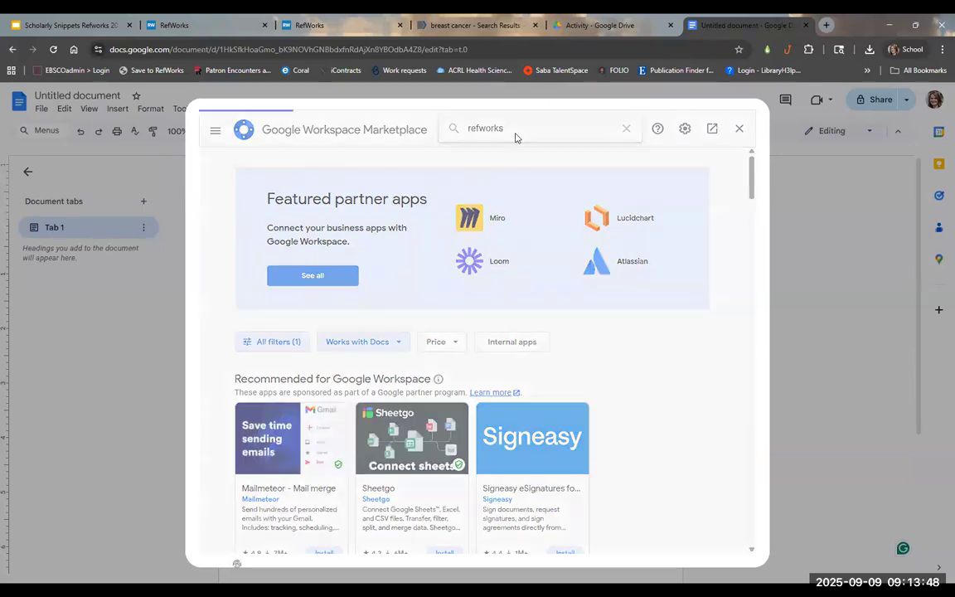
pyautogui.click(265, 259)
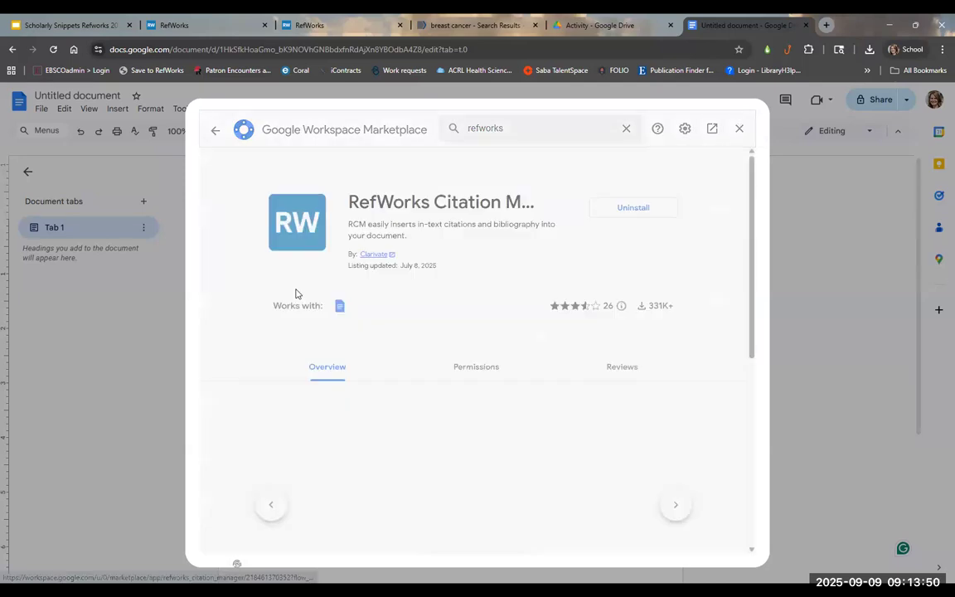
pyautogui.click(740, 129)
pyautogui.click(220, 109)
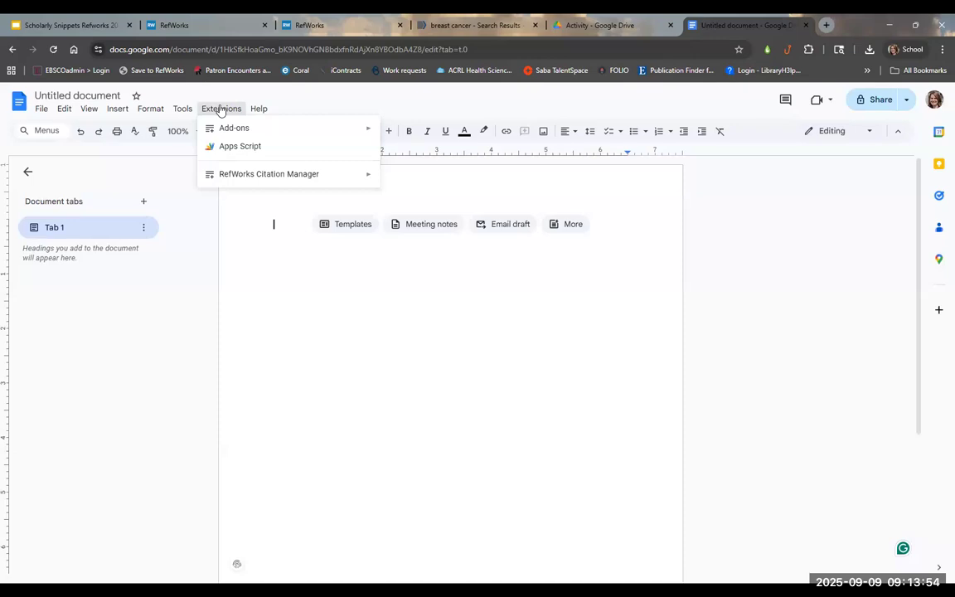
# Step: Open RefWorks Citation Manager's Manage citations panel and type 'Sentence 1. Sentence 2.' in the document
pyautogui.moveTo(330, 177)
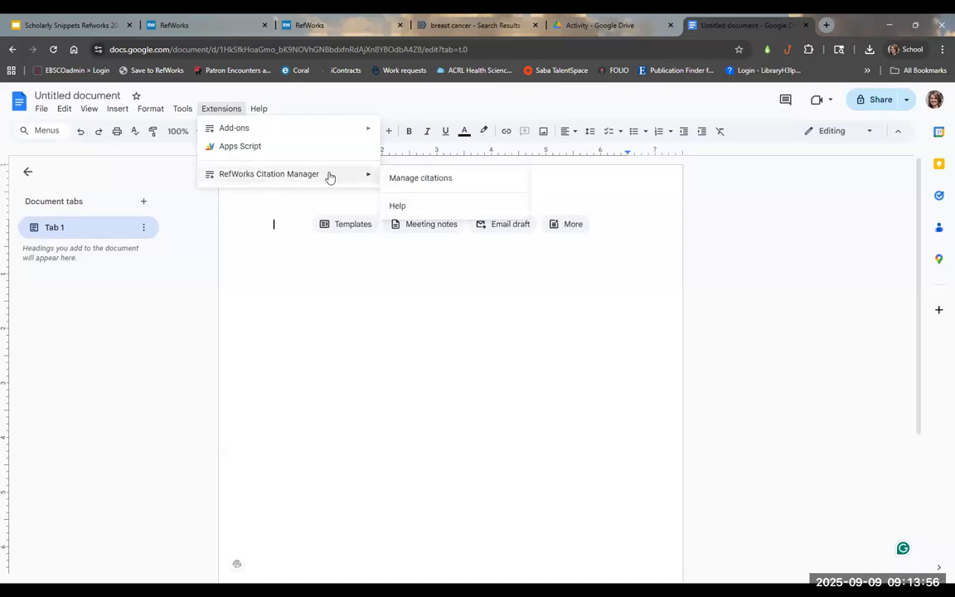
pyautogui.click(408, 179)
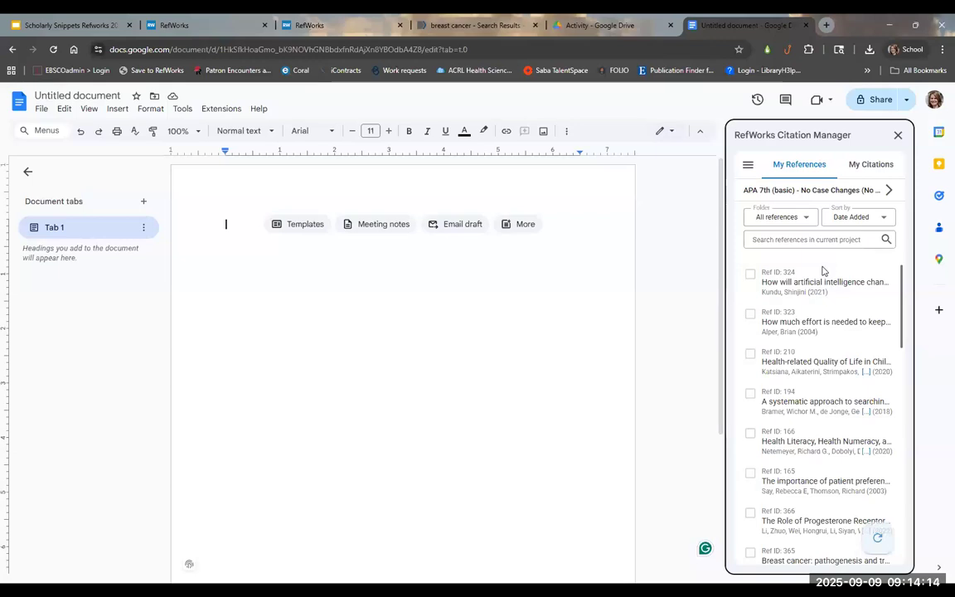
pyautogui.click(499, 290)
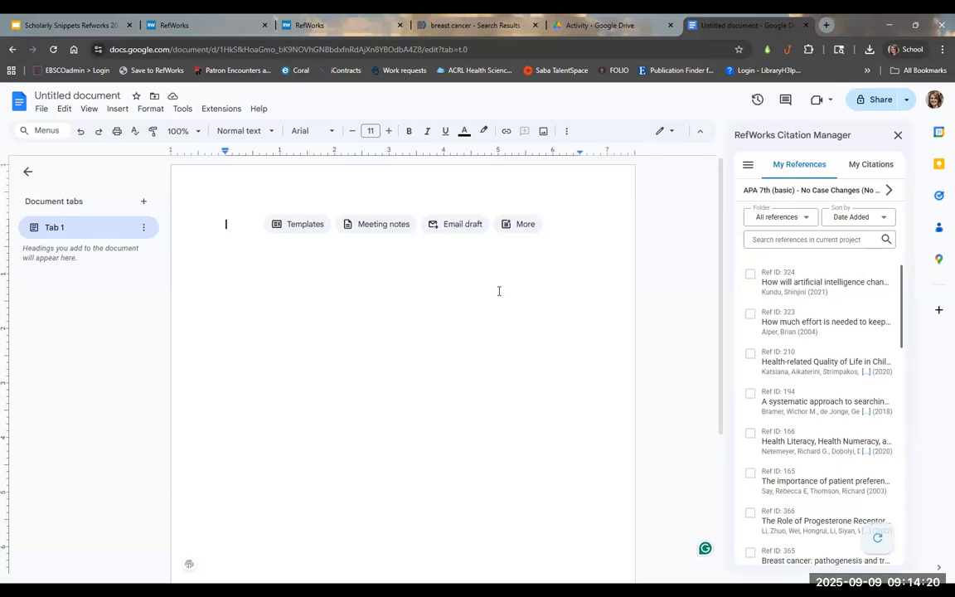
pyautogui.write('Sentence 1')
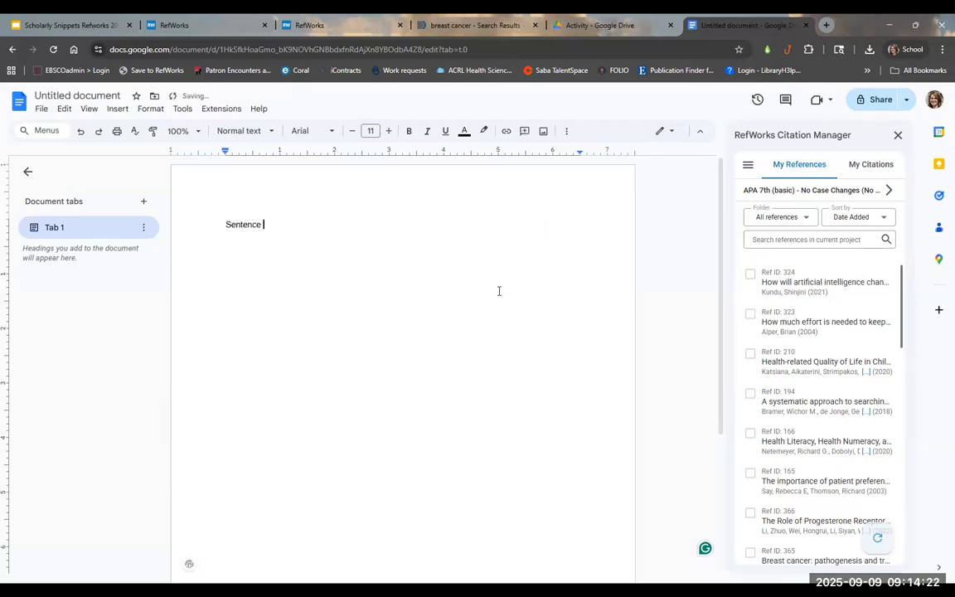
pyautogui.write('. Sentence 2.')
pyautogui.press('Left')
pyautogui.press('Left')
pyautogui.press('Left')
pyautogui.press('Left')
pyautogui.press('Left')
pyautogui.press('Left')
pyautogui.press('Left')
pyautogui.press('Left')
pyautogui.press('Left')
pyautogui.press('Left')
pyautogui.press('Left')
pyautogui.press('Left')
pyautogui.press('Left')
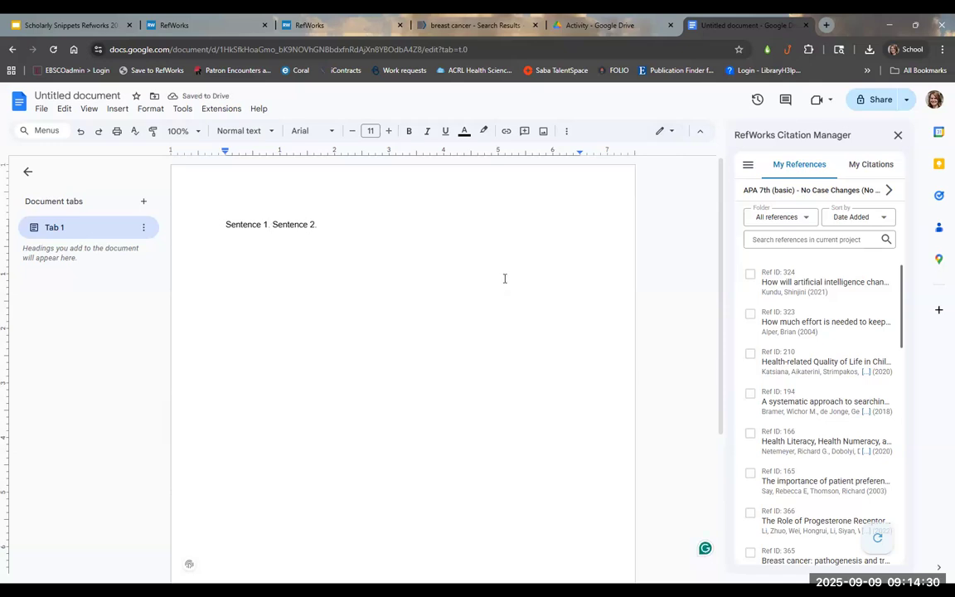
pyautogui.write('.')
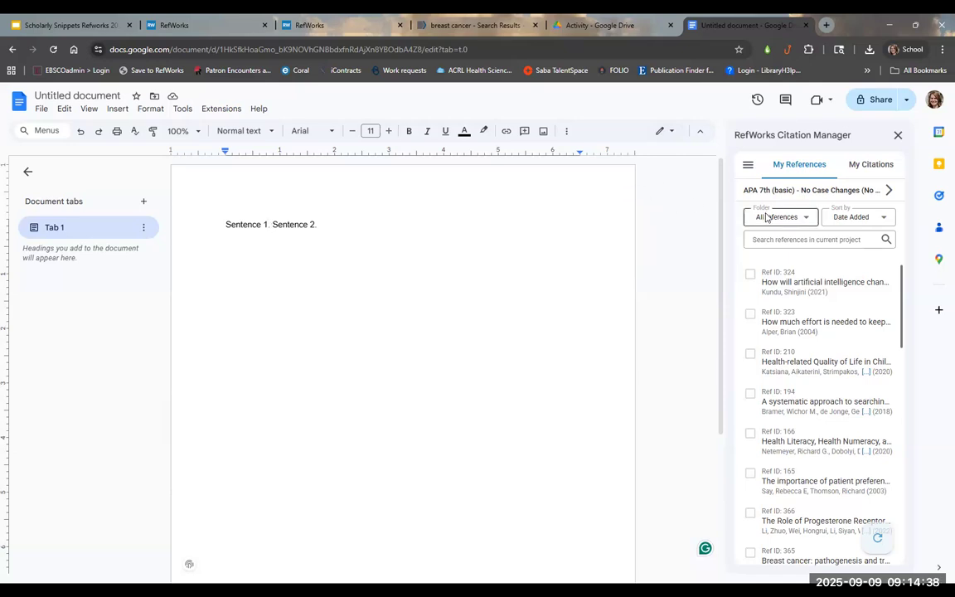
# Step: Insert the Katsiana 2020 citation (Ref ID 210) after Sentence 1 and remove the extra period
pyautogui.click(750, 354)
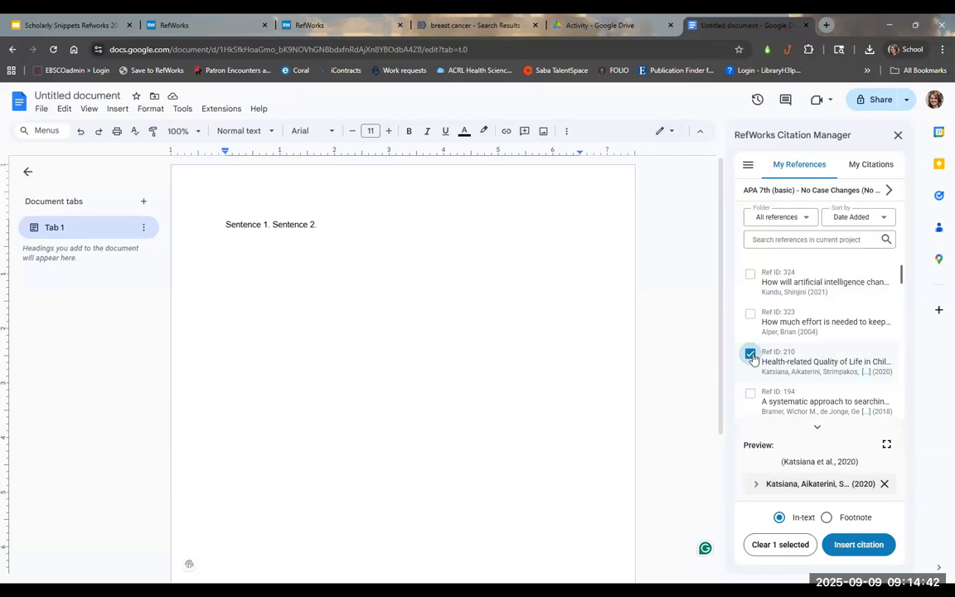
pyautogui.click(861, 544)
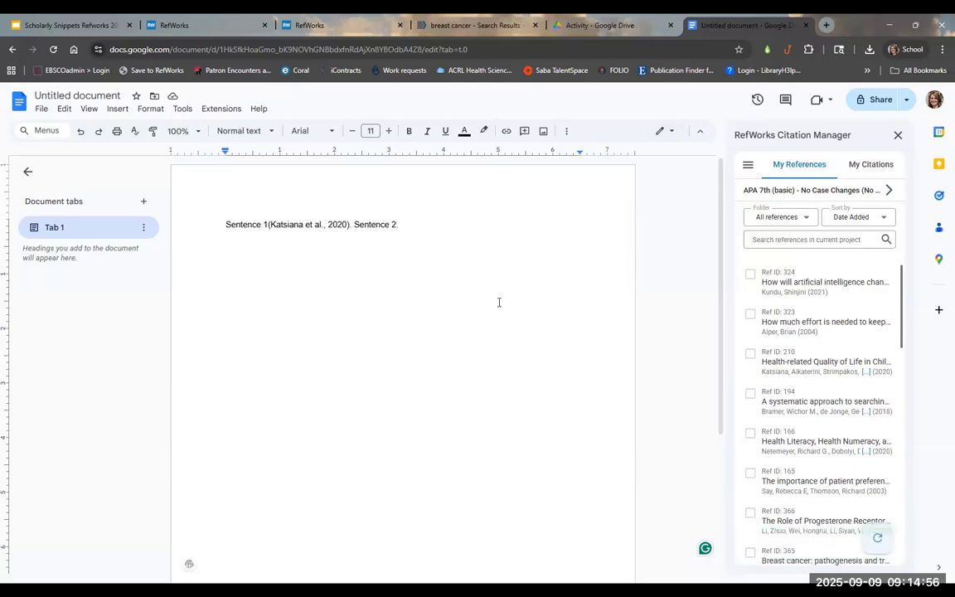
pyautogui.press('BackSpace')
pyautogui.click(784, 218)
pyautogui.click(784, 218)
pyautogui.click(783, 219)
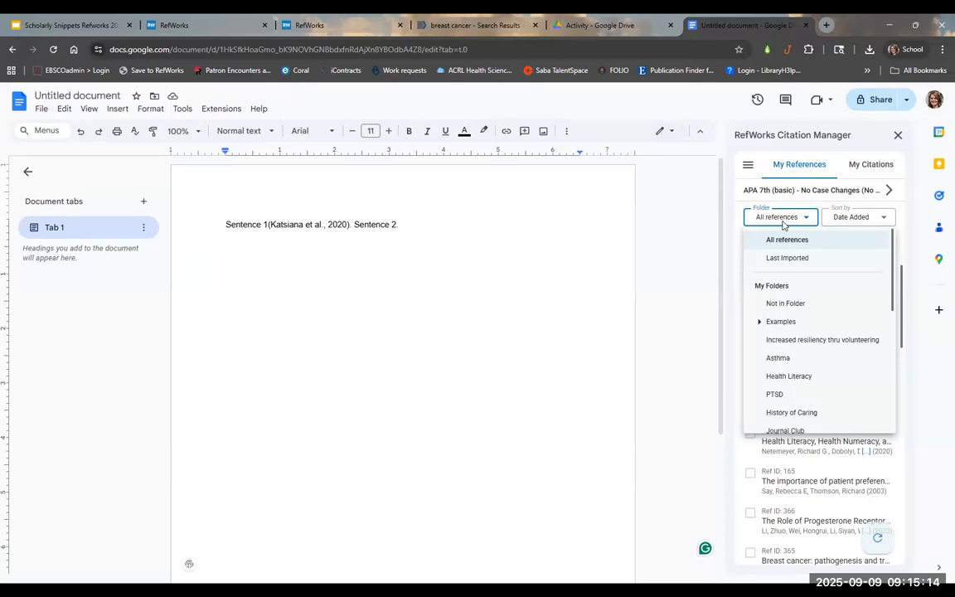
pyautogui.moveTo(894, 255); pyautogui.dragTo(895, 344)
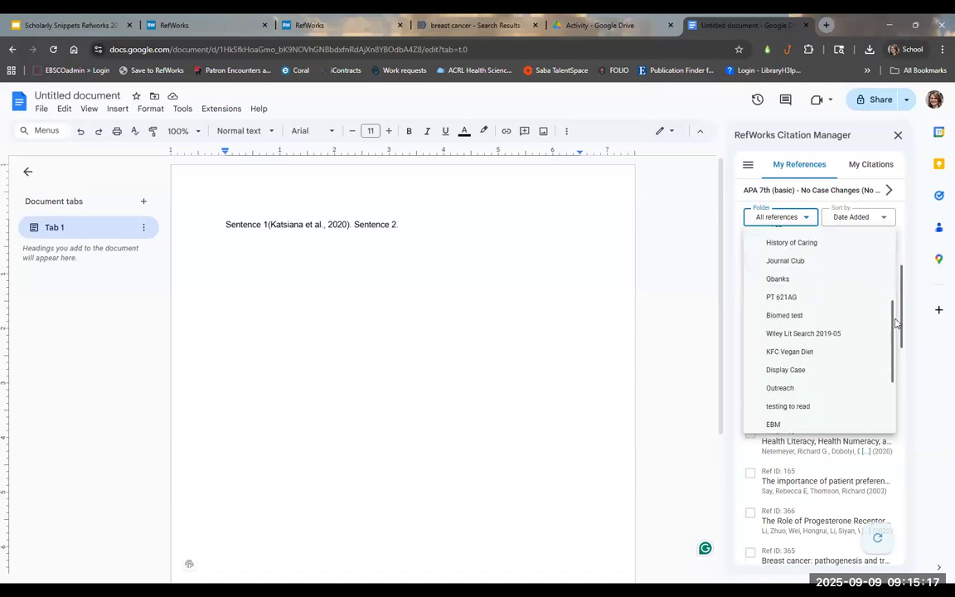
pyautogui.click(782, 297)
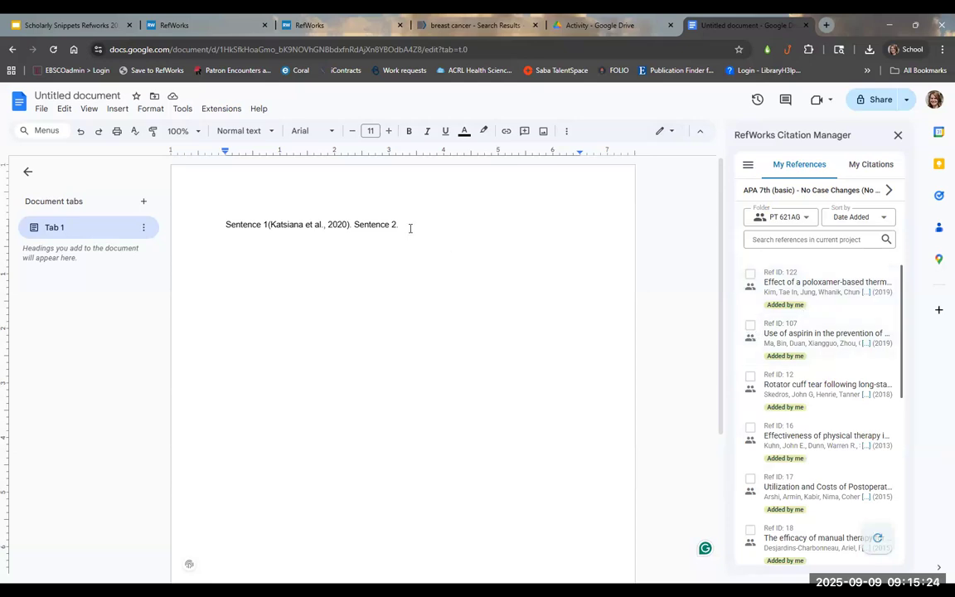
pyautogui.press('BackSpace')
pyautogui.write('.')
pyautogui.click(750, 325)
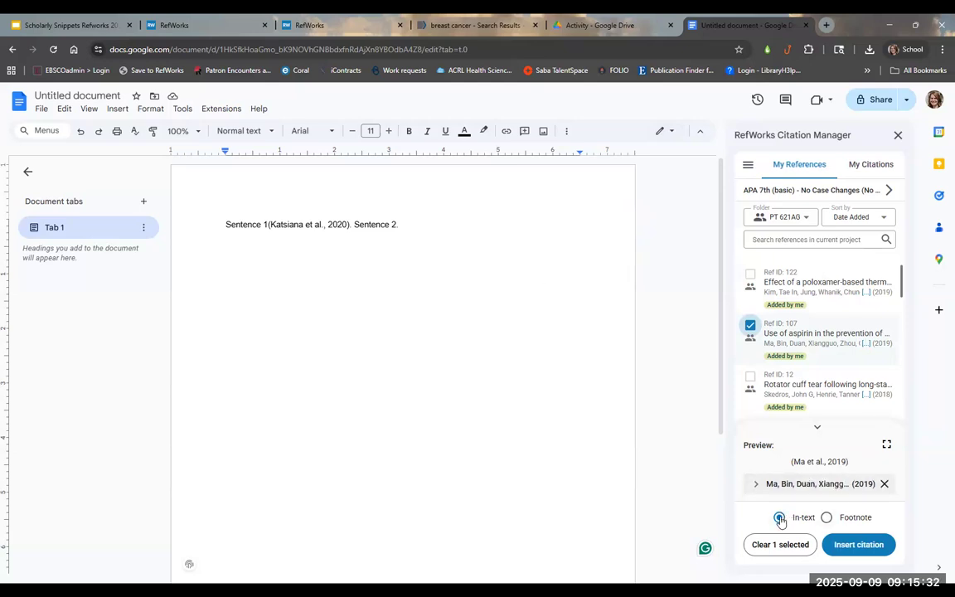
pyautogui.click(818, 486)
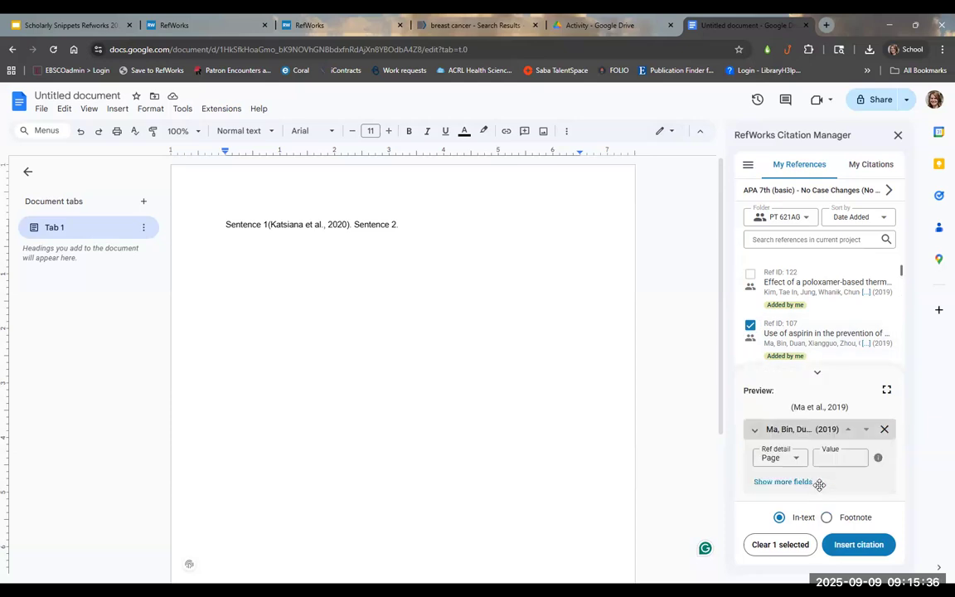
pyautogui.click(858, 544)
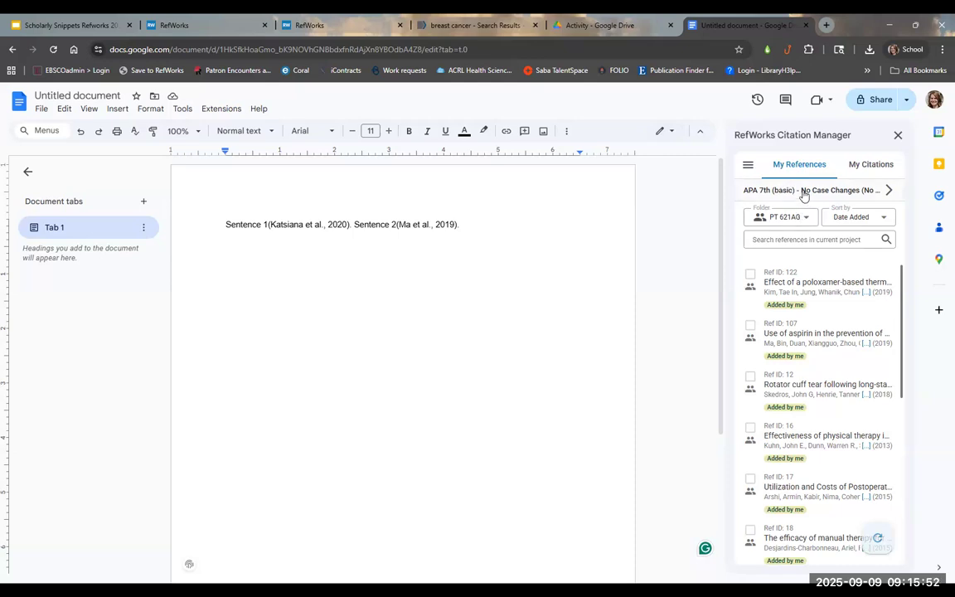
# Step: Apply ICMJE style so the citations become (1) and (2), then view the My Citations list
pyautogui.click(802, 191)
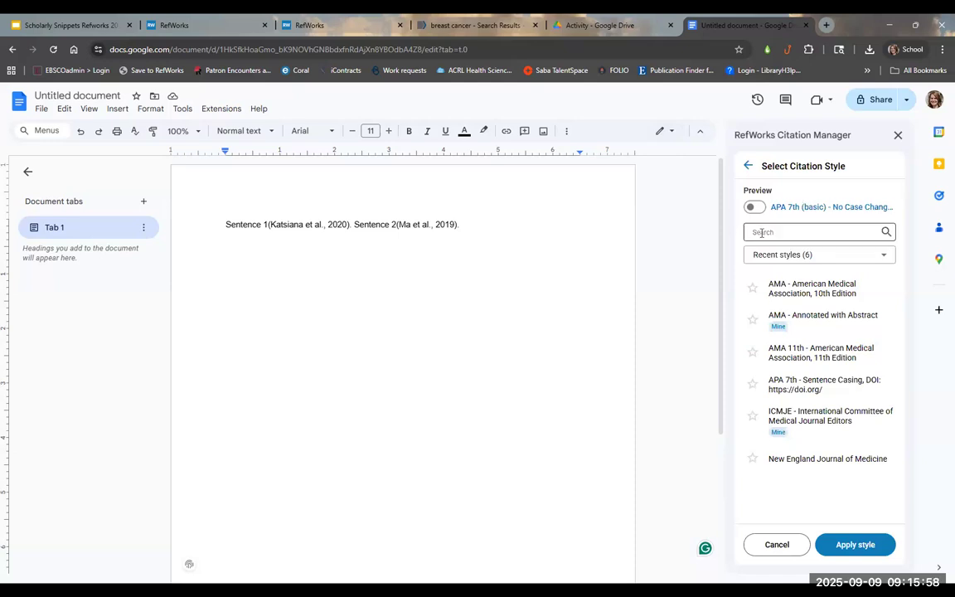
pyautogui.click(810, 422)
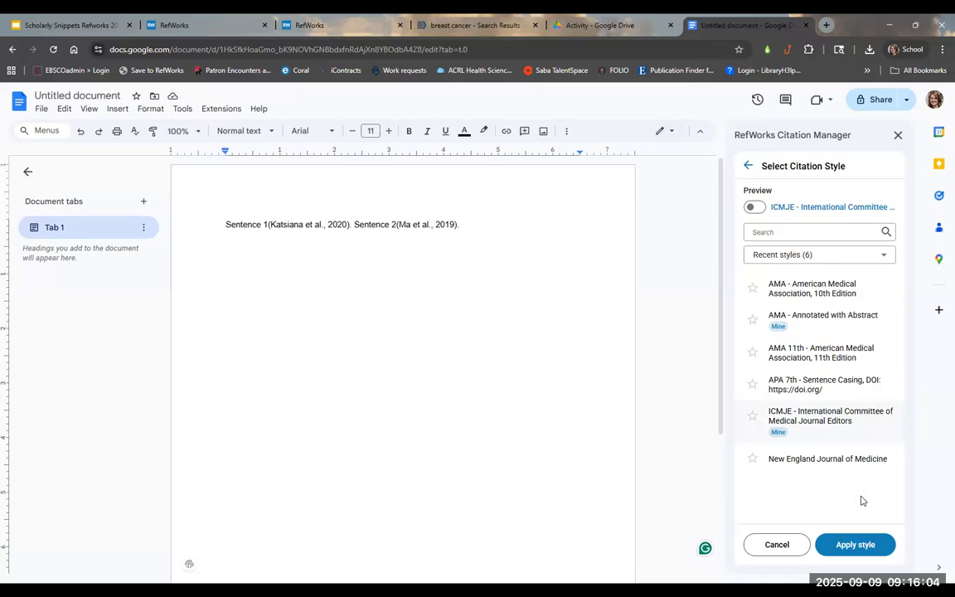
pyautogui.click(854, 545)
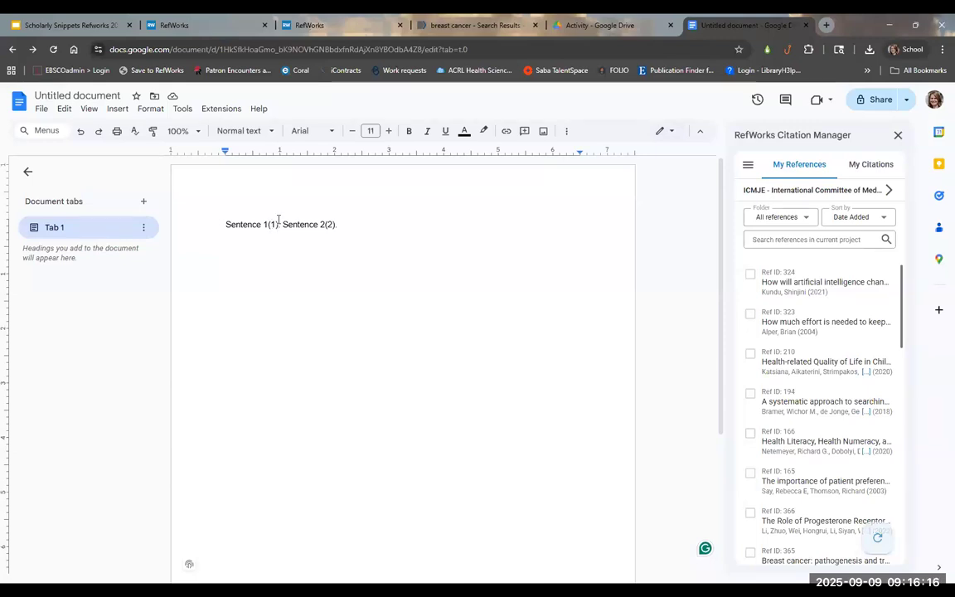
pyautogui.click(867, 166)
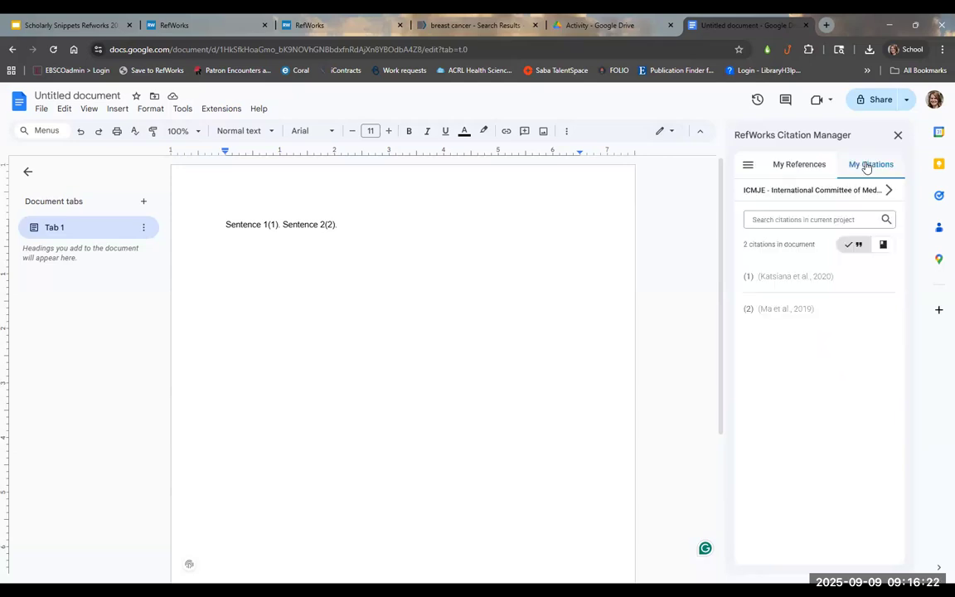
pyautogui.moveTo(792, 282)
# Step: Open the citation manager's main menu and switch Bibliography on to add the ICMJE References list
pyautogui.click(749, 166)
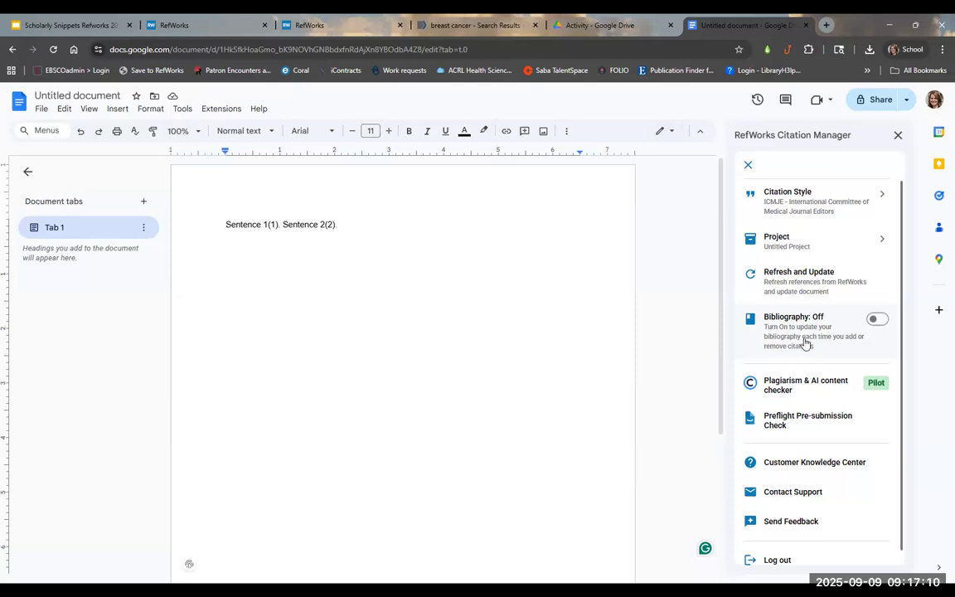
pyautogui.click(878, 320)
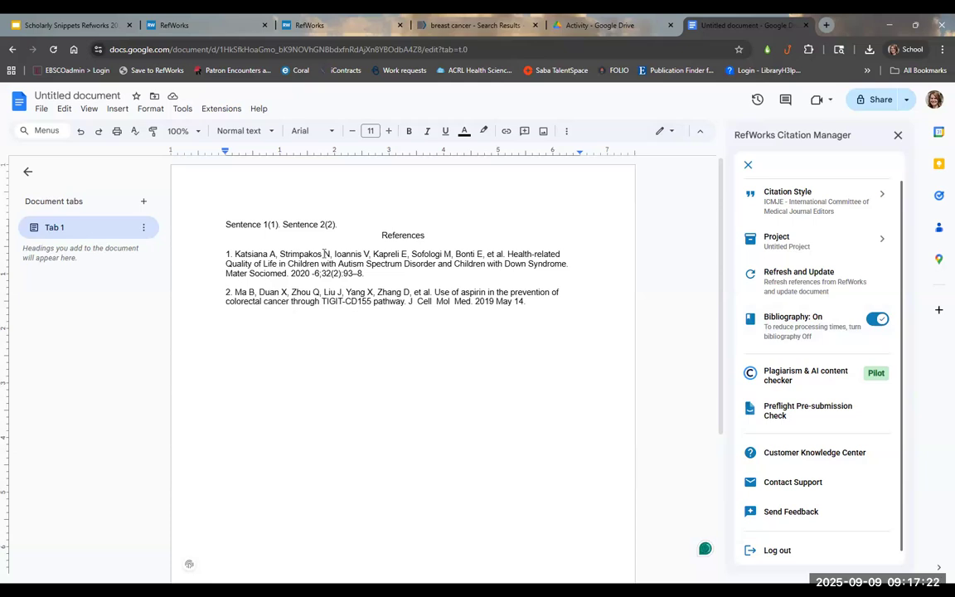
# Step: Insert blank lines between the two sentences and the References heading
pyautogui.click(371, 225)
pyautogui.click(380, 235)
pyautogui.press('Return')
pyautogui.press('Return')
pyautogui.press('Return')
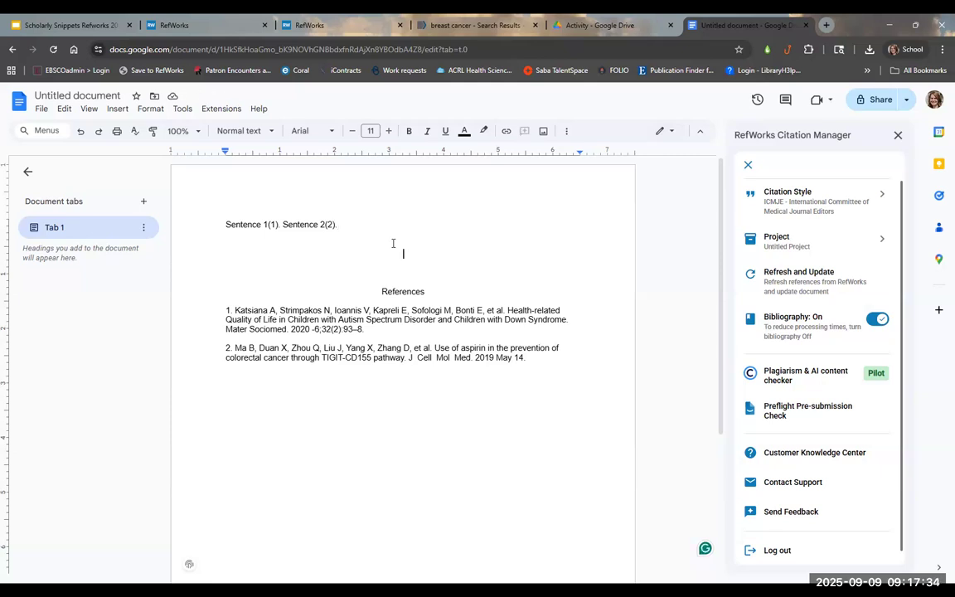
pyautogui.press('Down')
pyautogui.press('Up')
pyautogui.press('Up')
pyautogui.press('Up')
pyautogui.press('Down')
pyautogui.press('Down')
pyautogui.press('Down')
# Step: Switch Bibliography off, leaving only the numbered citations (1) and (2) in the text
pyautogui.click(876, 320)
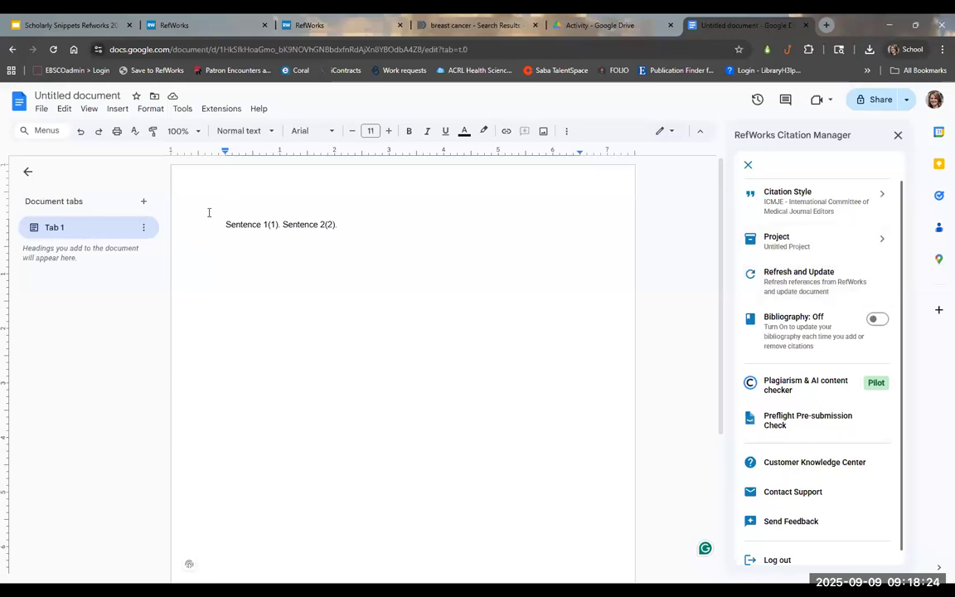
# Step: Show My References filtered to the Not in Folder references
pyautogui.click(748, 164)
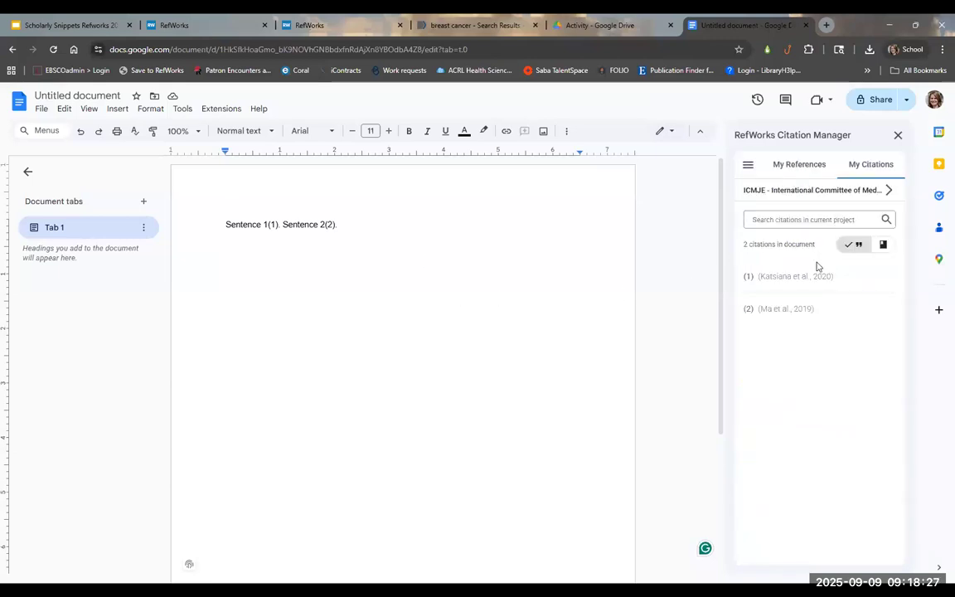
pyautogui.click(791, 167)
pyautogui.click(794, 217)
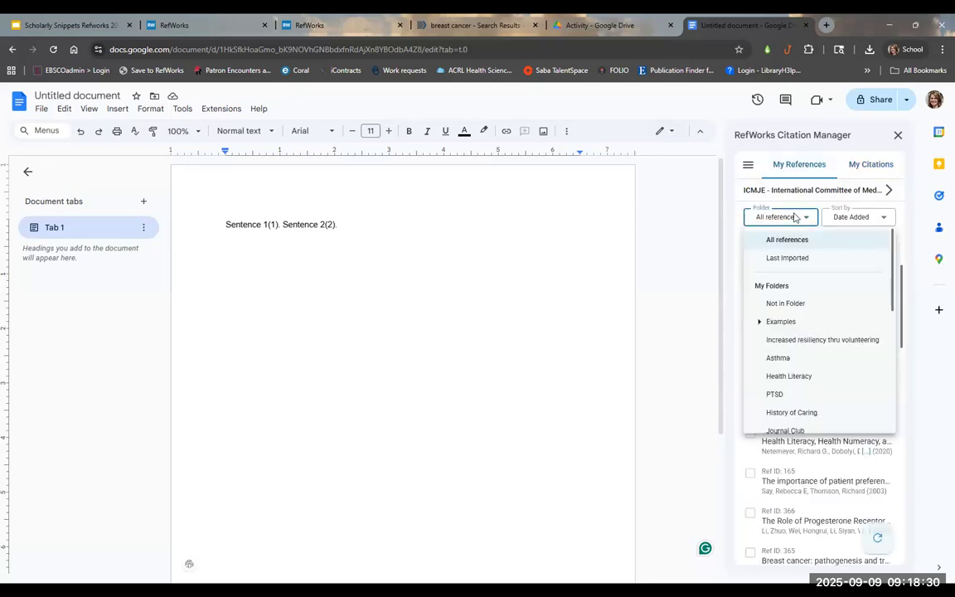
pyautogui.click(786, 303)
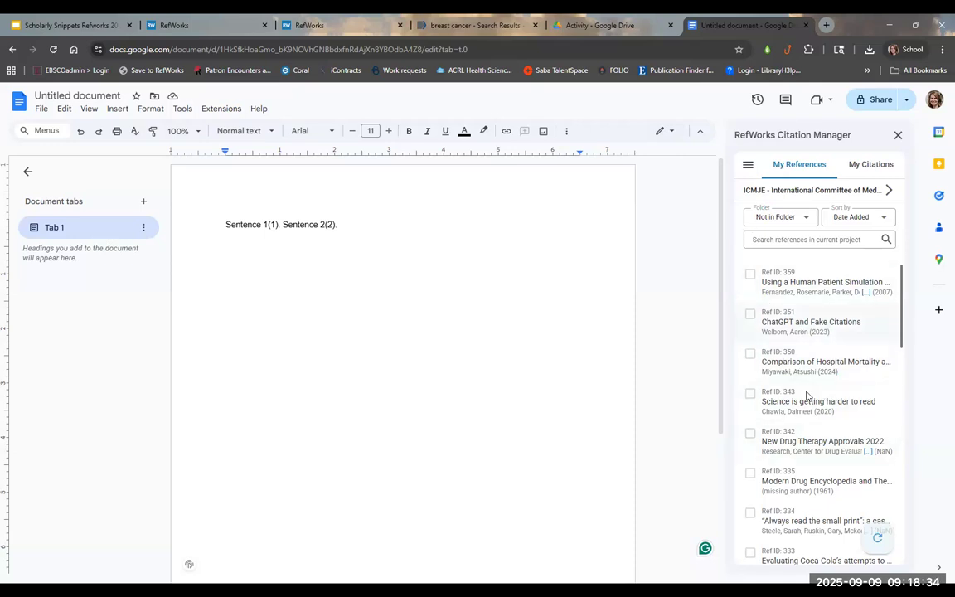
pyautogui.scroll(-5, 852, 361)
pyautogui.scroll(-10, 853, 366)
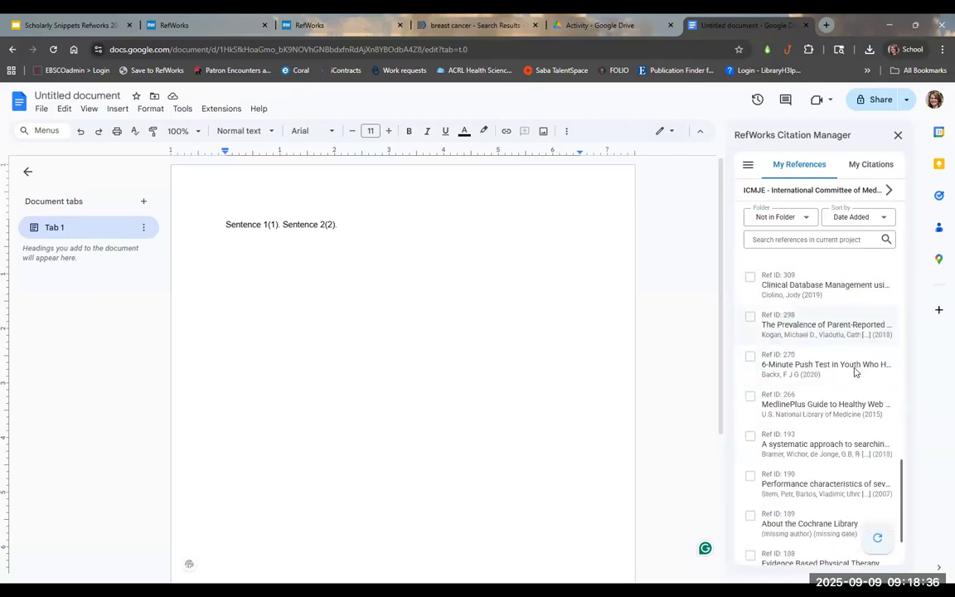
# Step: Run Refresh and Update from the citation manager's menu, then reload the document
pyautogui.click(748, 165)
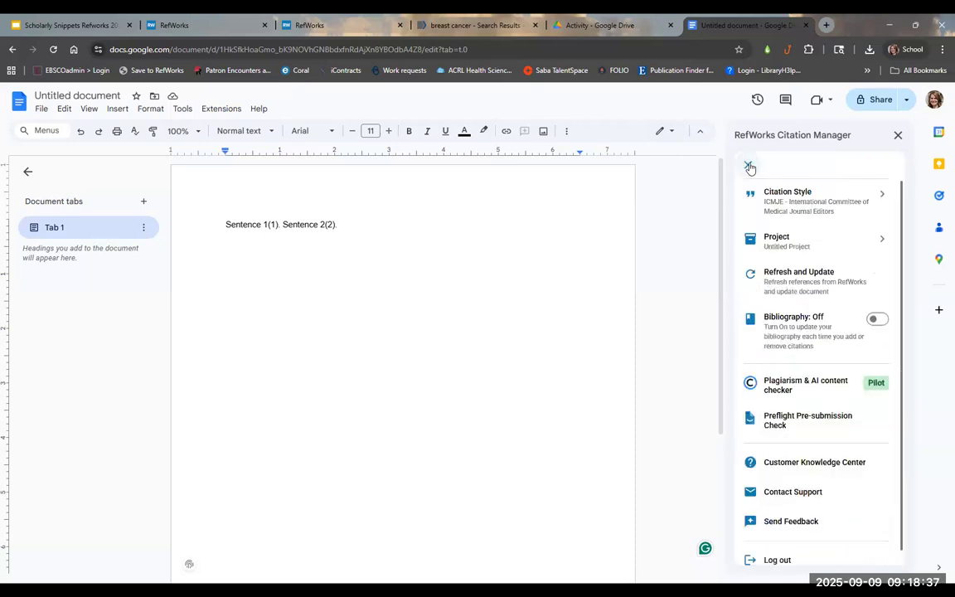
pyautogui.click(821, 286)
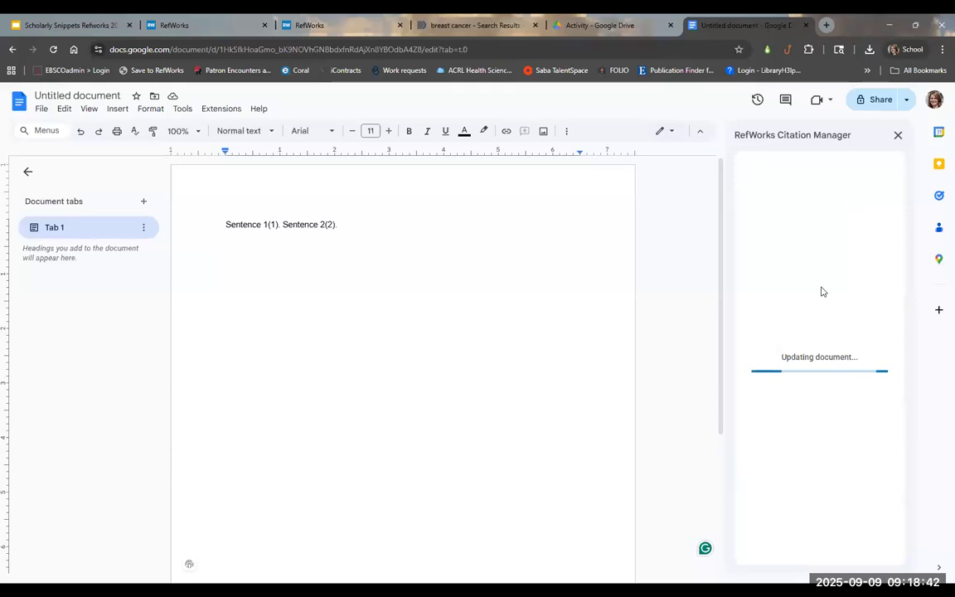
pyautogui.click(51, 49)
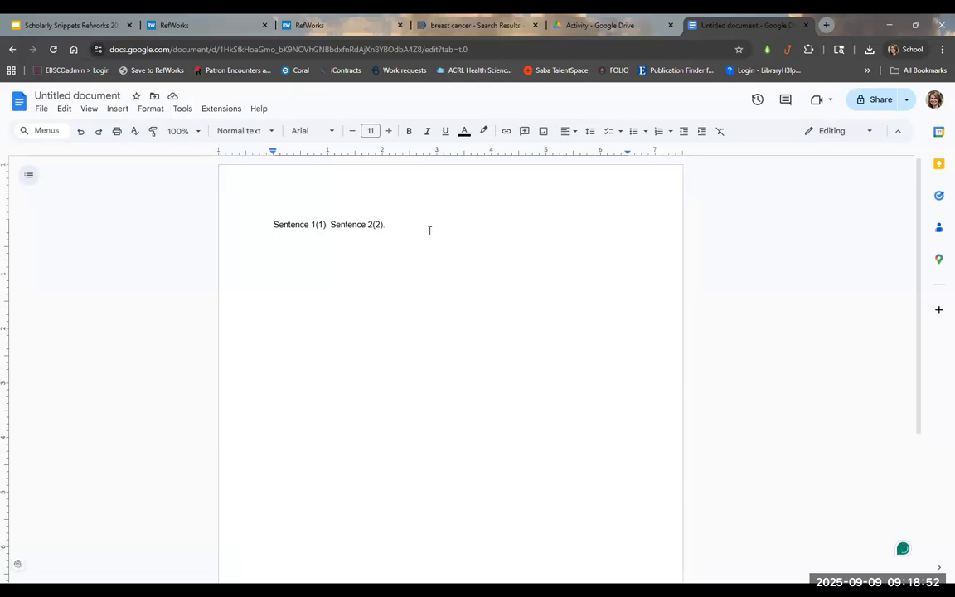
# Step: Reopen RefWorks Citation Manager via Extensions > Manage citations and bring up its main menu
pyautogui.click(220, 110)
pyautogui.moveTo(234, 173)
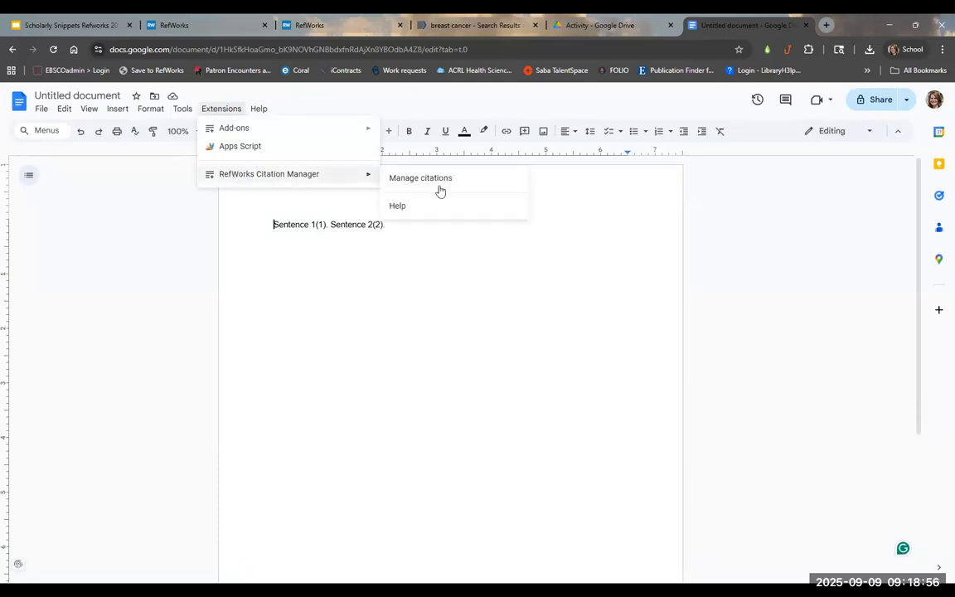
pyautogui.click(468, 184)
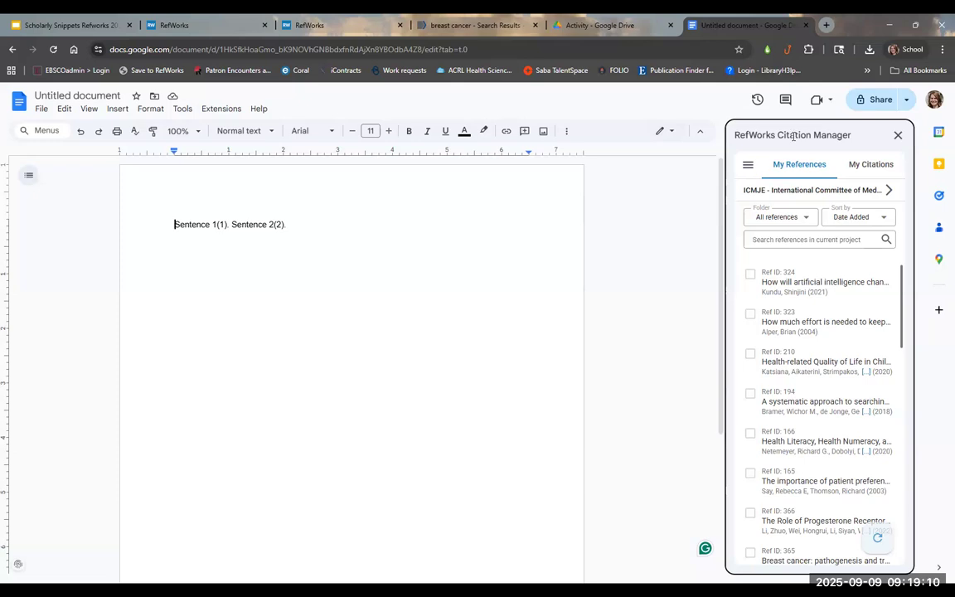
pyautogui.click(749, 166)
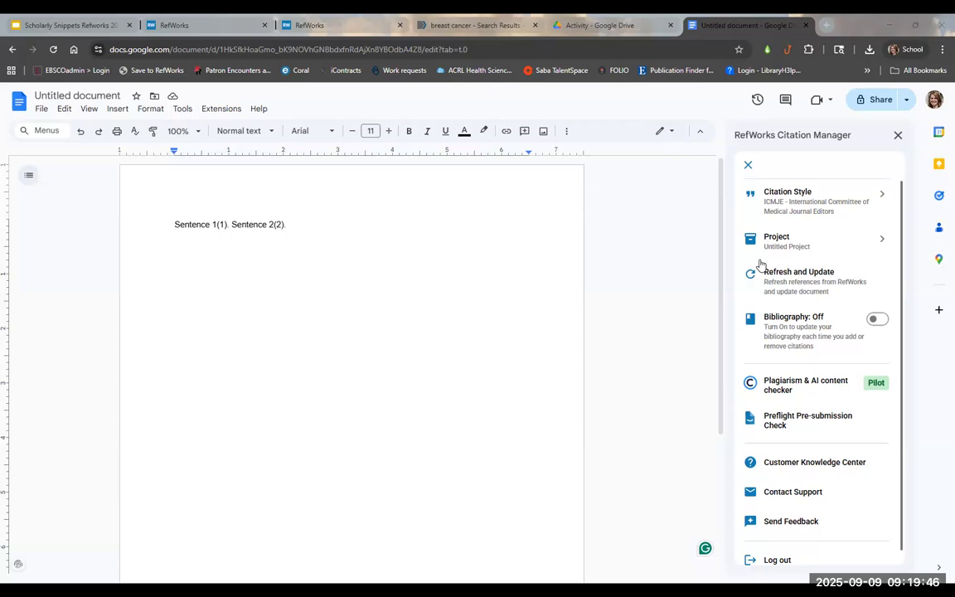
# Step: In the PubMed results, uncheck result 1 and open 'Breast cancer: Biology, biomarkers, and treatments'
pyautogui.click(416, 33)
pyautogui.scroll(-2, 426, 365)
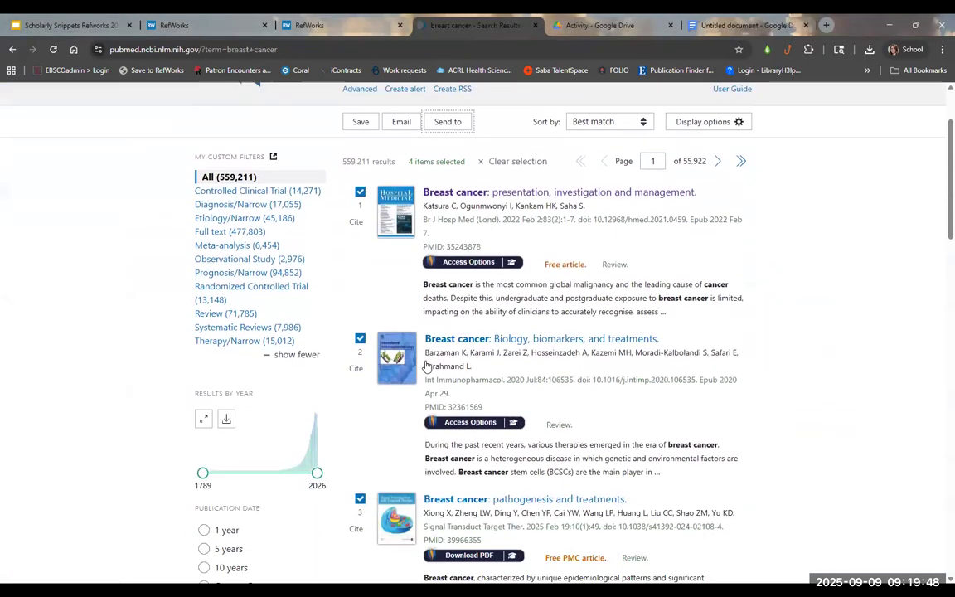
pyautogui.click(360, 192)
pyautogui.scroll(1, 377, 251)
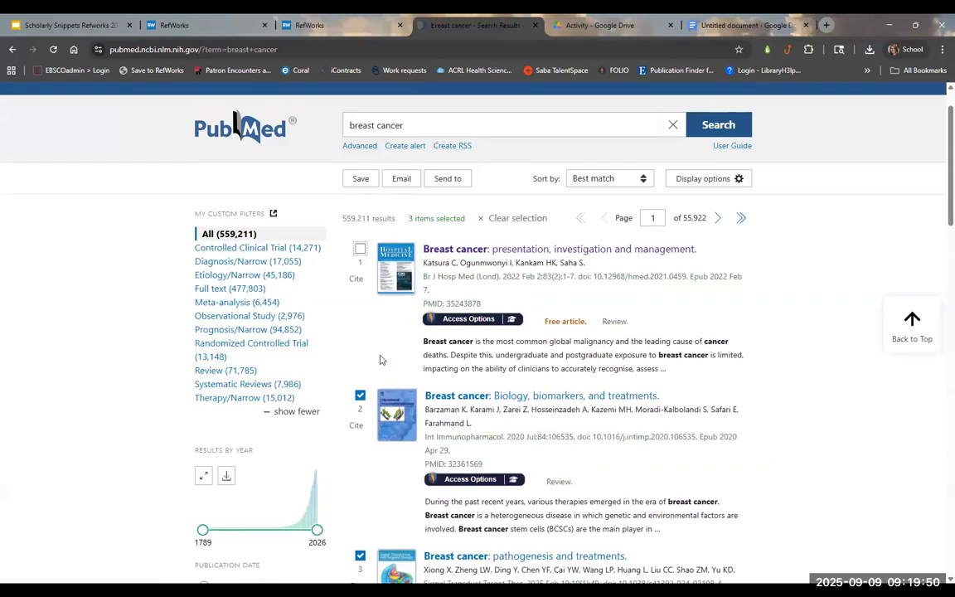
pyautogui.click(489, 402)
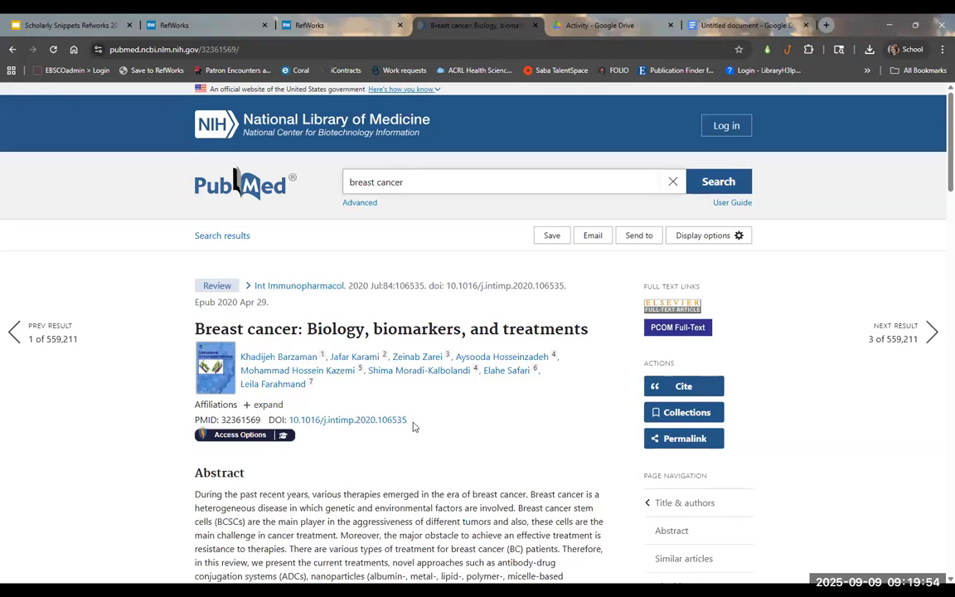
# Step: Sign in through the library's Access Options and follow the full-text link
pyautogui.click(249, 436)
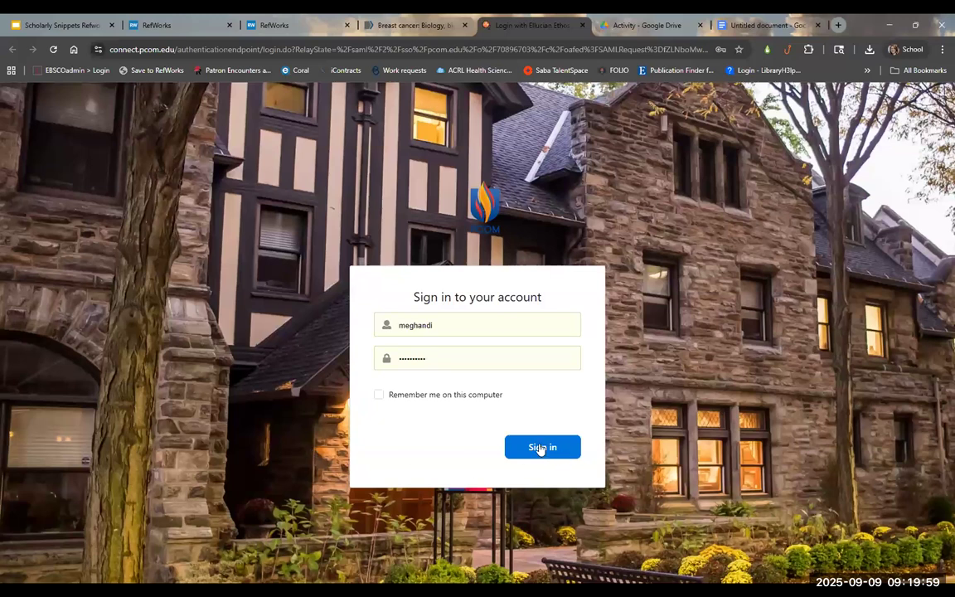
pyautogui.click(539, 448)
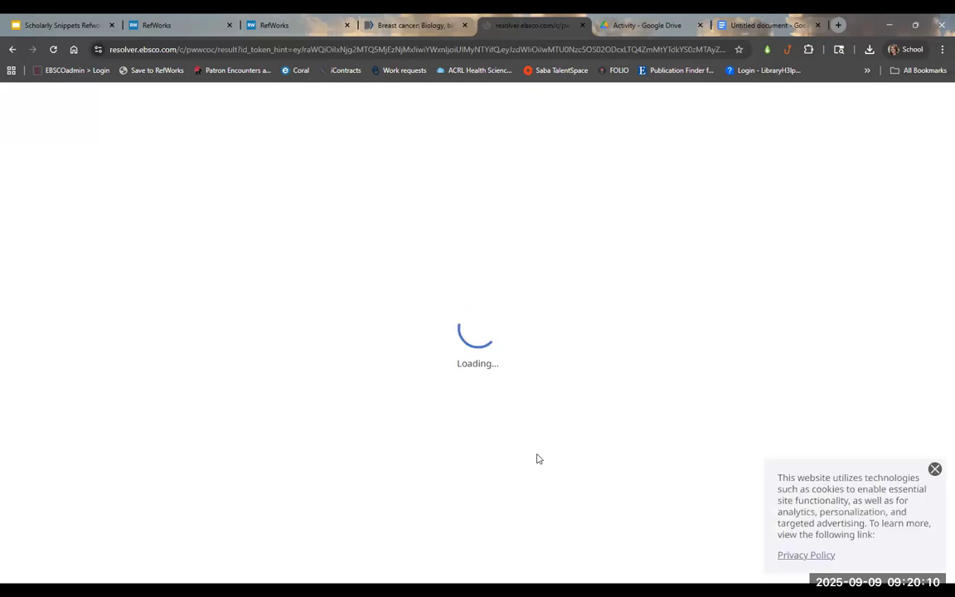
pyautogui.click(934, 470)
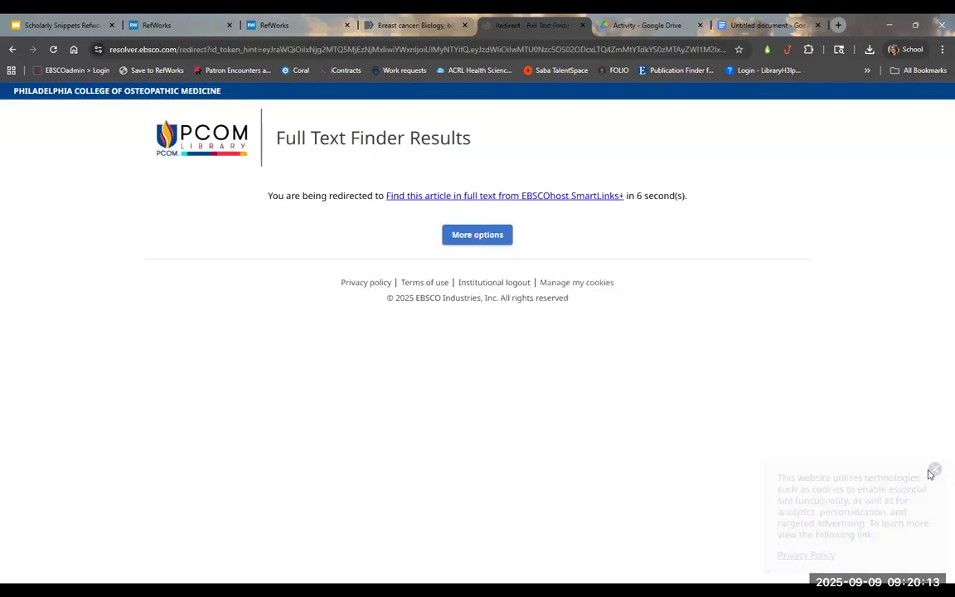
pyautogui.click(533, 197)
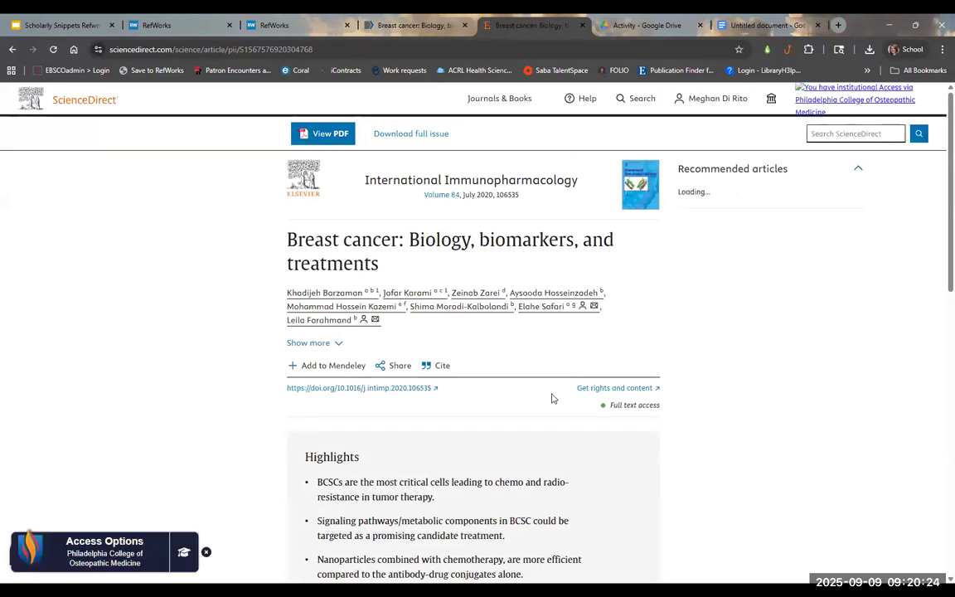
# Step: Save the article's ScienceDirect PDF to Downloads and return to the RefWorks tab
pyautogui.click(337, 134)
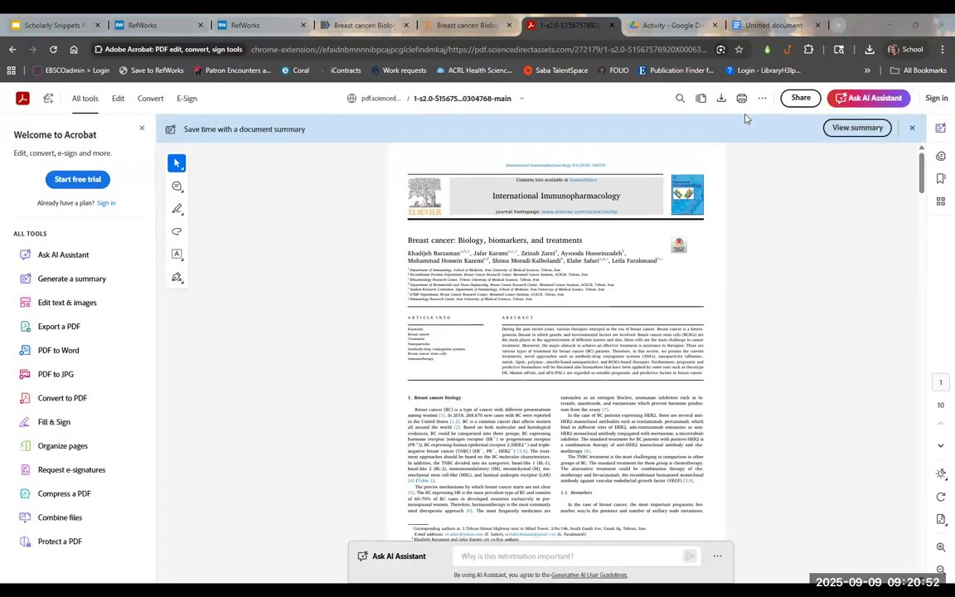
pyautogui.click(745, 117)
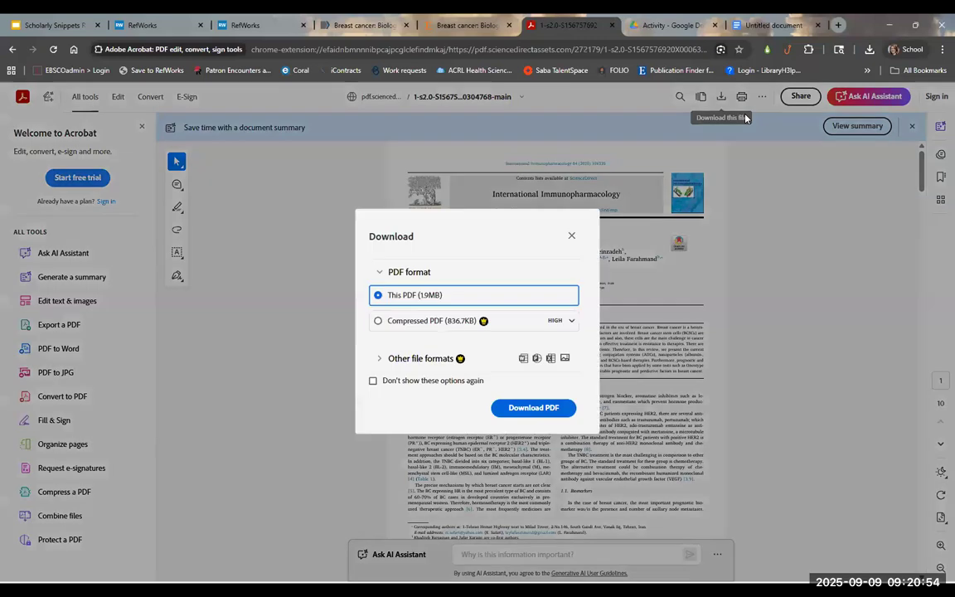
pyautogui.click(533, 407)
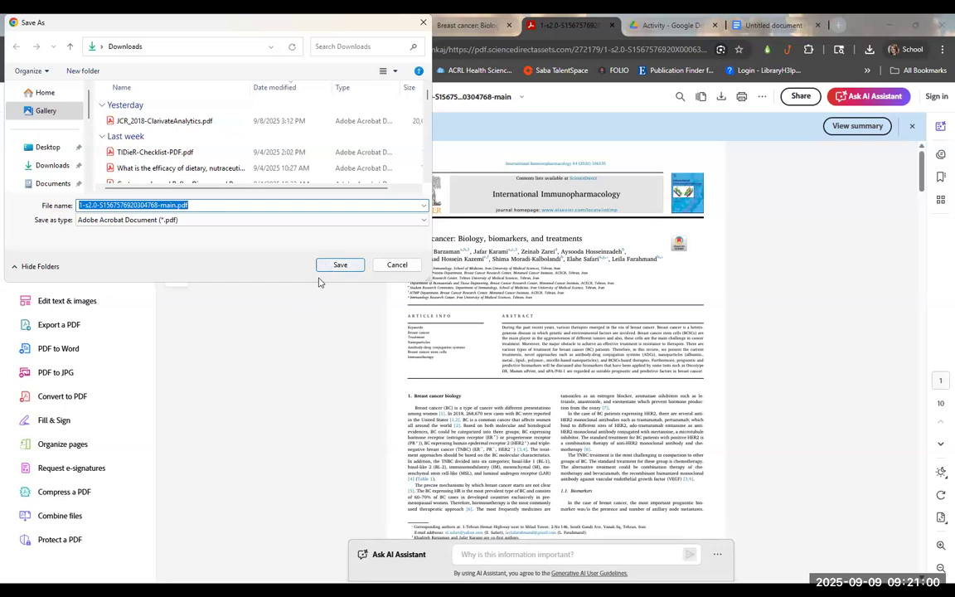
pyautogui.press('Return')
pyautogui.click(147, 24)
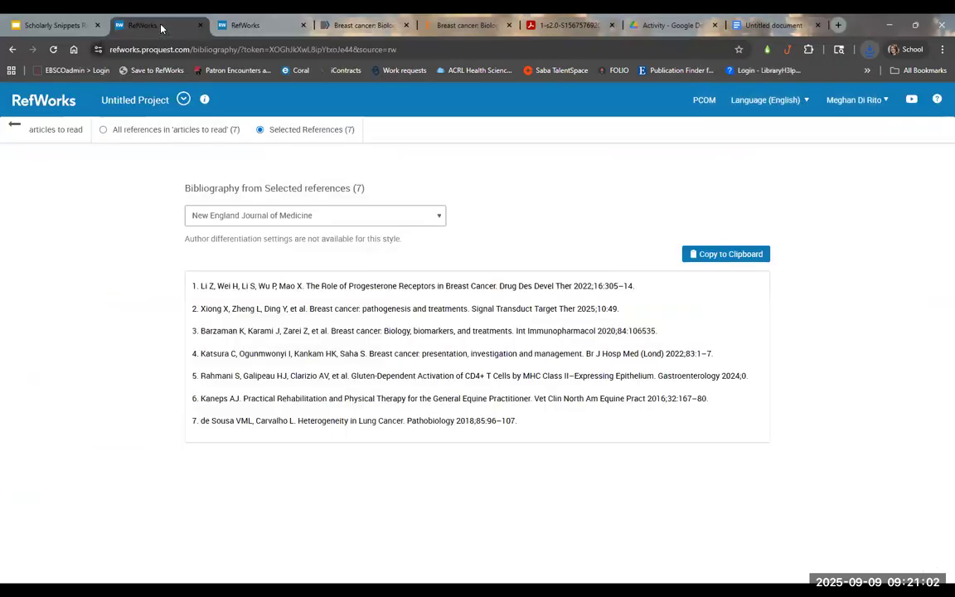
pyautogui.click(27, 129)
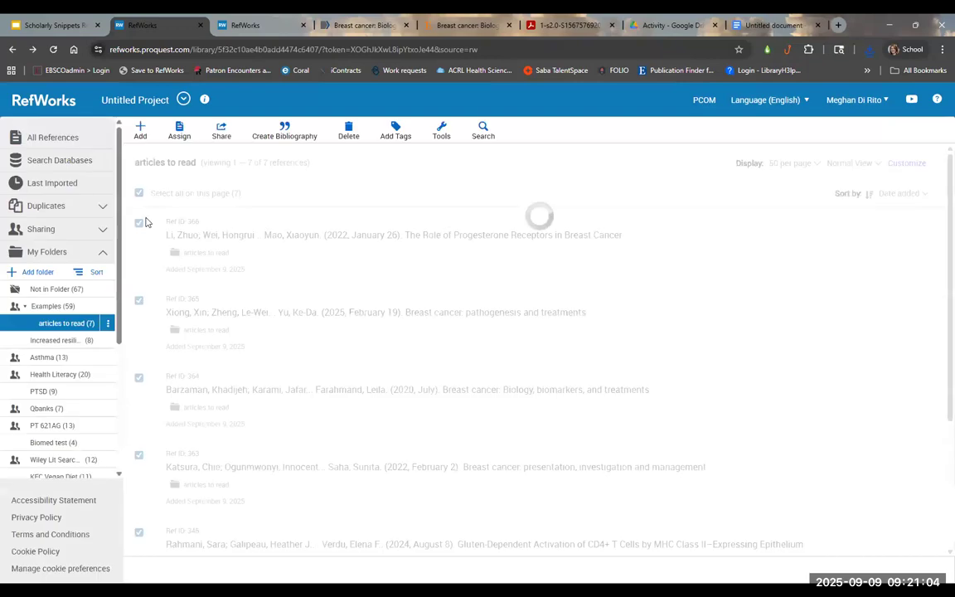
pyautogui.click(140, 131)
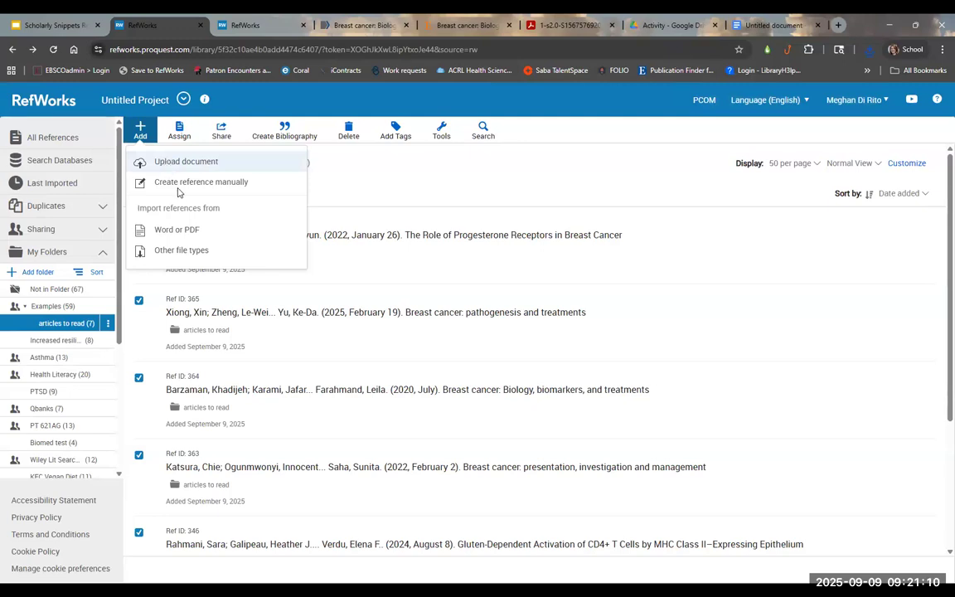
pyautogui.click(184, 231)
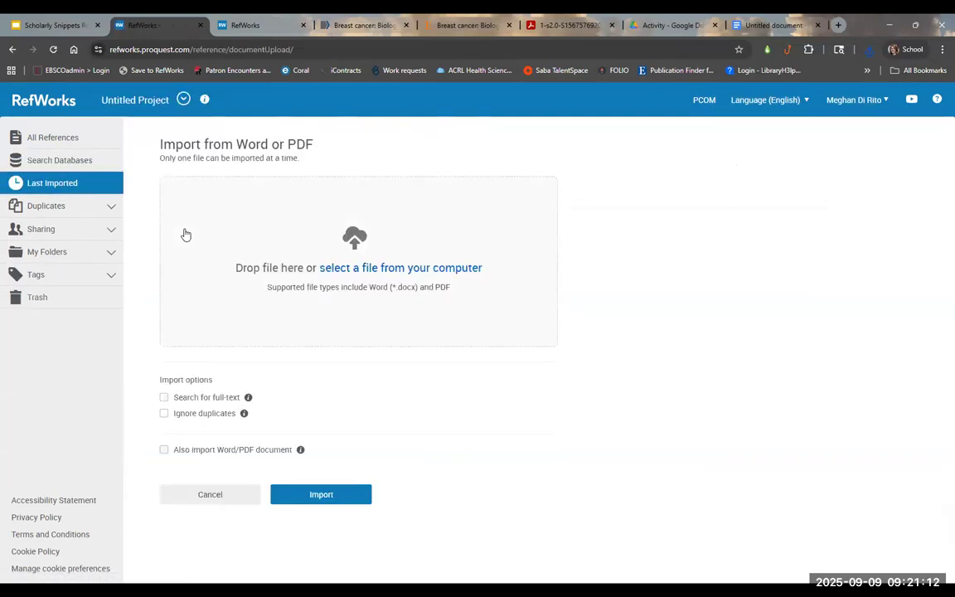
pyautogui.click(365, 270)
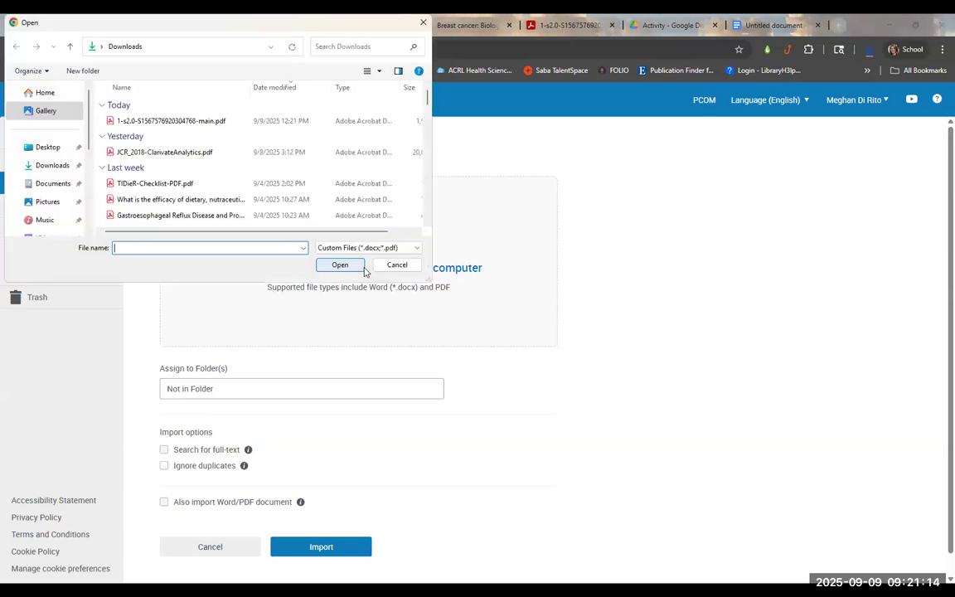
pyautogui.doubleClick(175, 120)
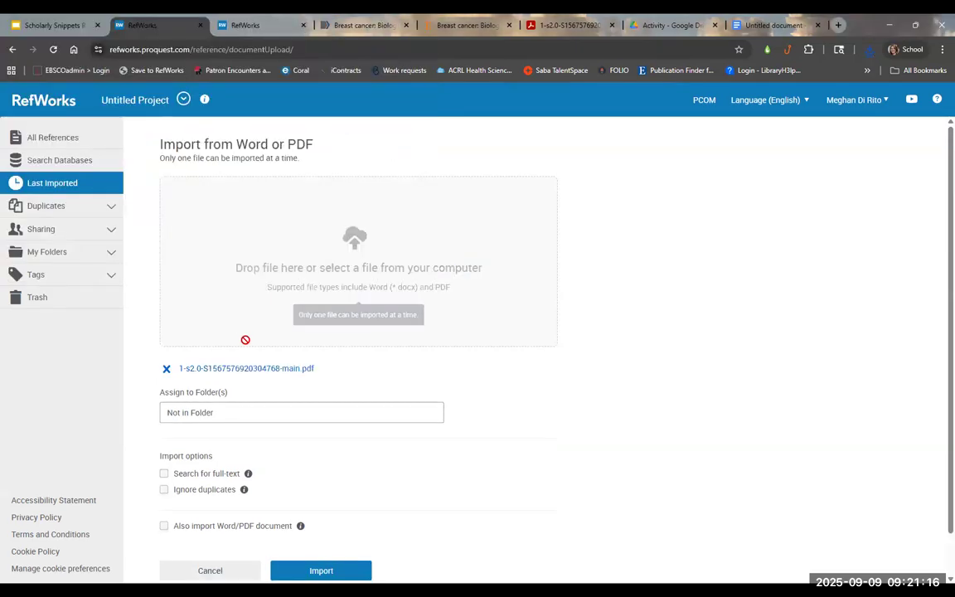
# Step: Assign the import to the Examples folder and turn on Ignore duplicates
pyautogui.click(234, 421)
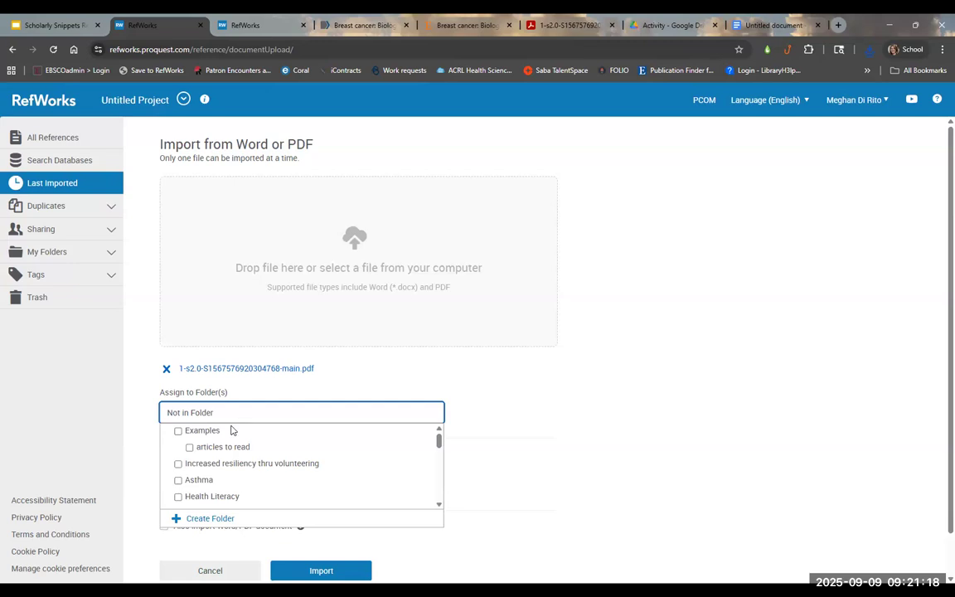
pyautogui.click(178, 431)
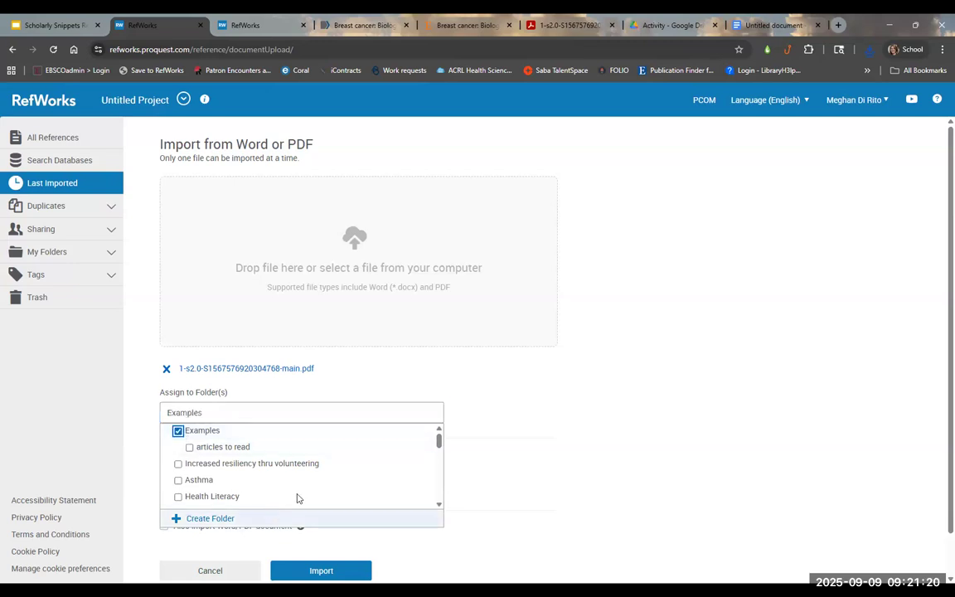
pyautogui.click(501, 478)
pyautogui.scroll(-1, 455, 491)
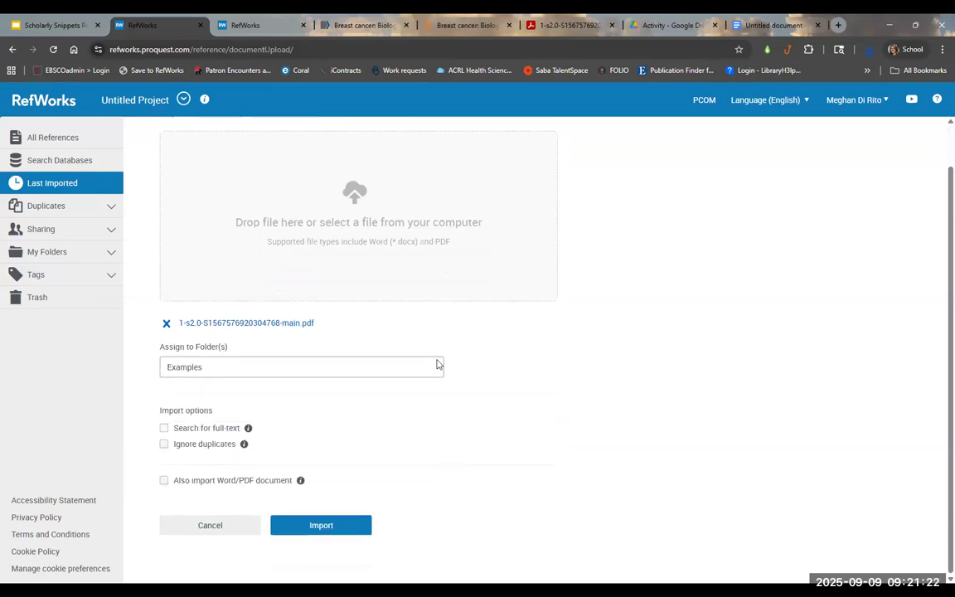
pyautogui.click(164, 446)
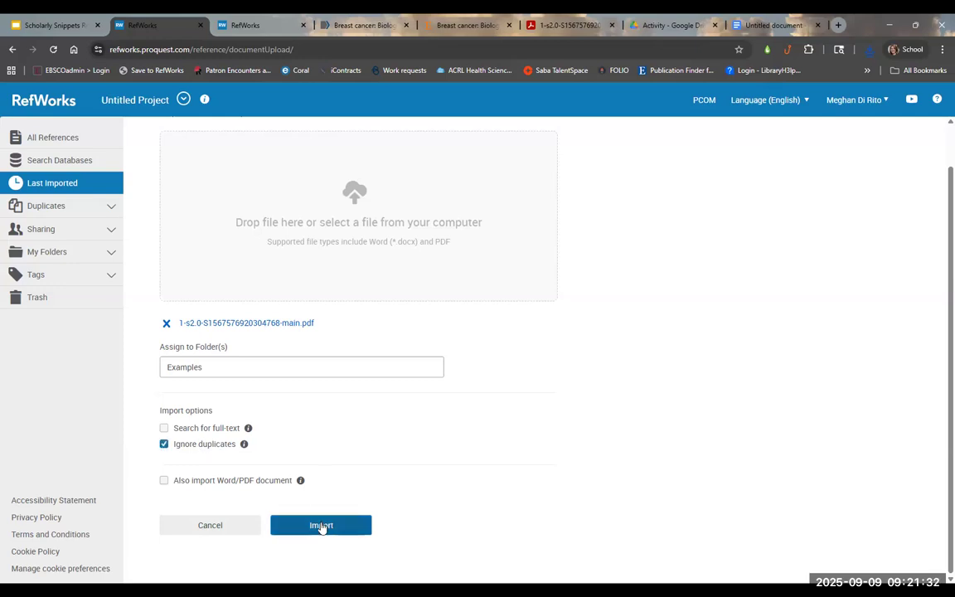
# Step: Also import the PDF document itself, run the import of 145 references, and expand Duplicates
pyautogui.click(165, 482)
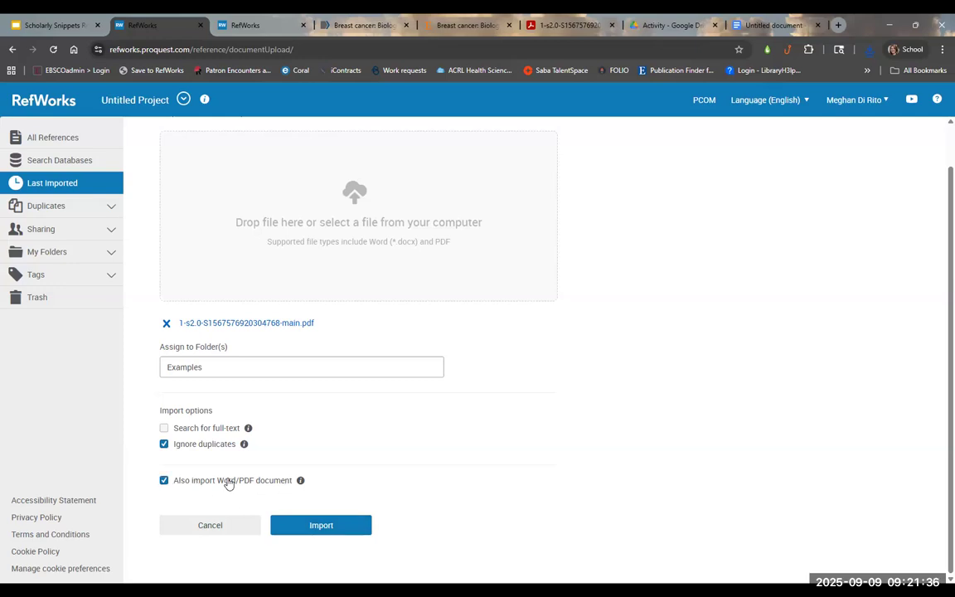
pyautogui.click(322, 526)
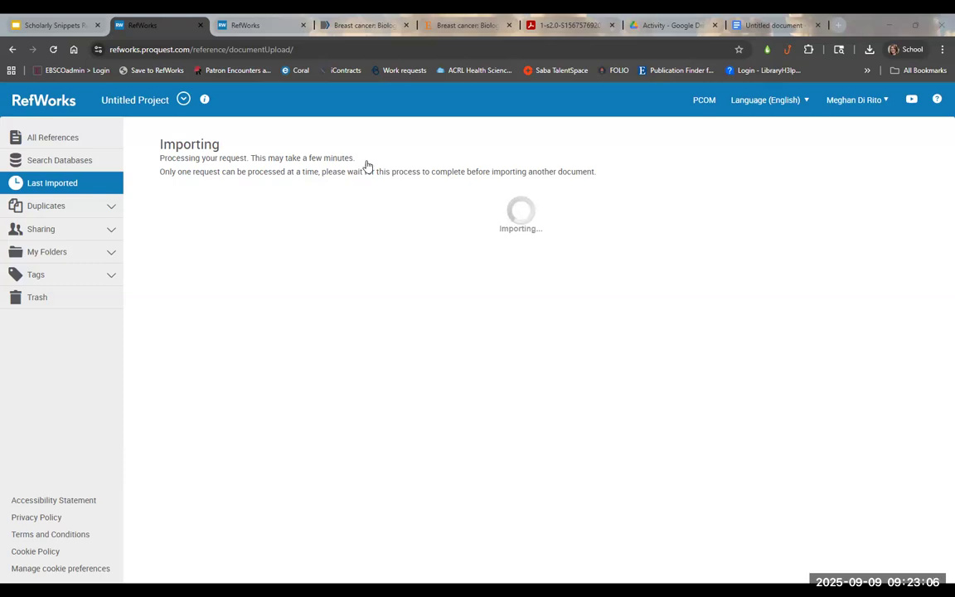
pyautogui.click(60, 211)
# Step: Close the Find duplicates settings and list All References, 474 in the library
pyautogui.click(52, 228)
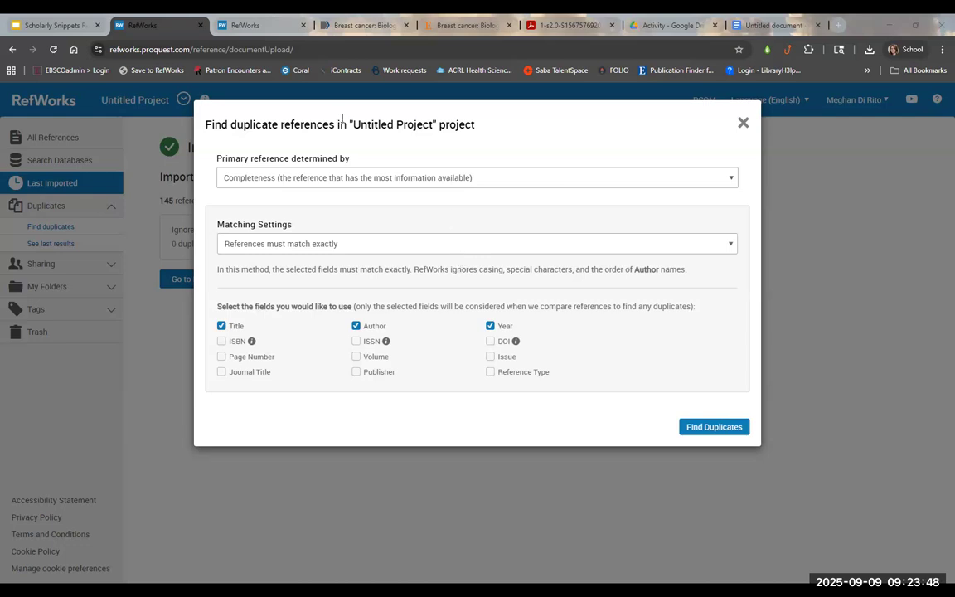
pyautogui.moveTo(340, 124); pyautogui.dragTo(324, 126)
pyautogui.click(438, 142)
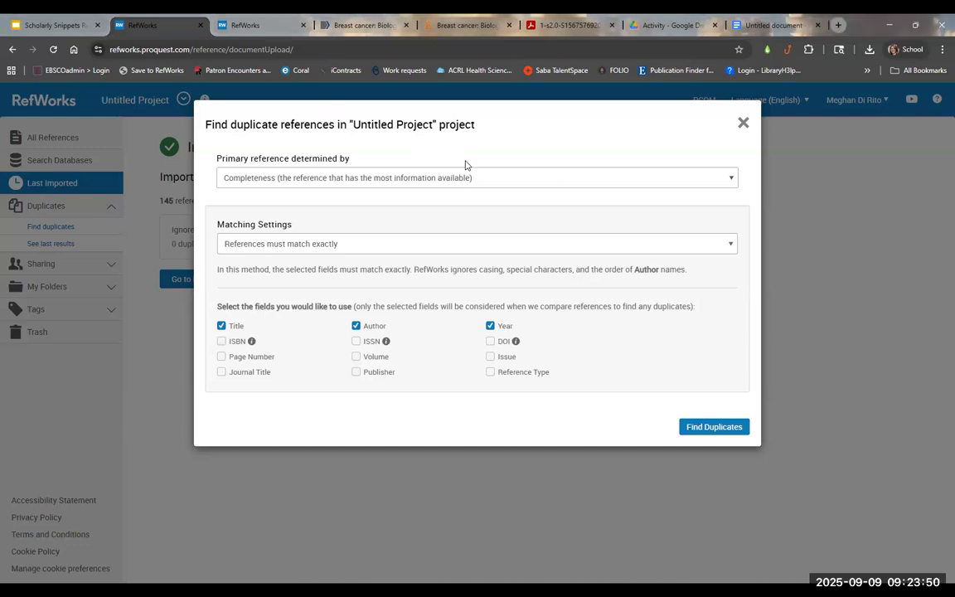
pyautogui.click(743, 122)
pyautogui.click(53, 138)
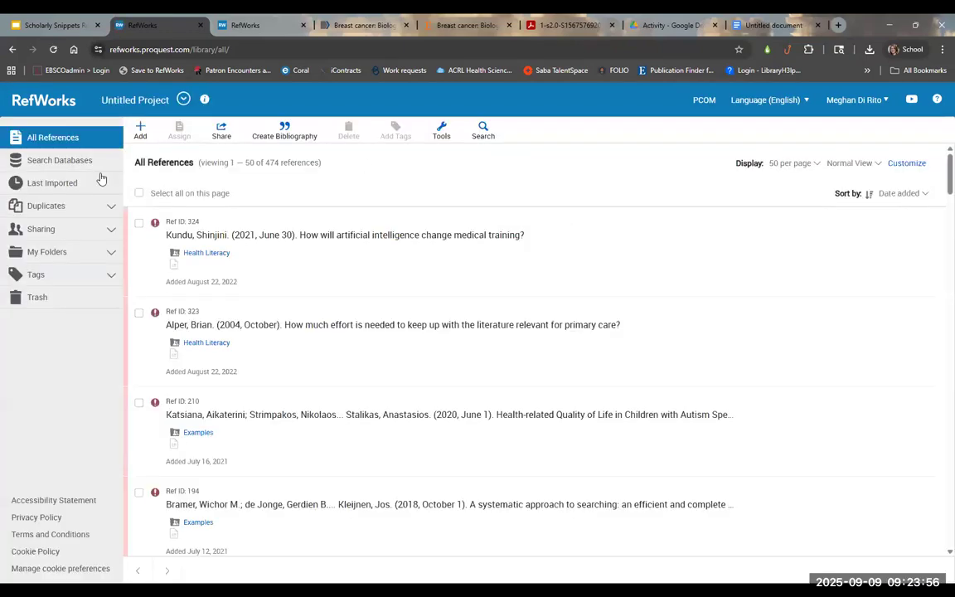
pyautogui.click(52, 206)
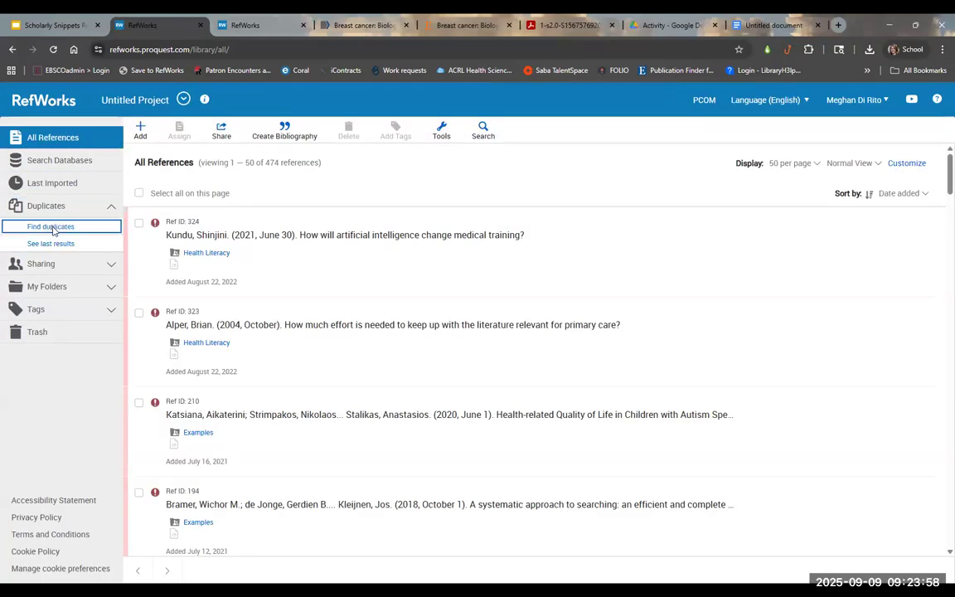
# Step: Run Find Duplicates and view the latest results: two duplicate breast cancer references
pyautogui.click(50, 226)
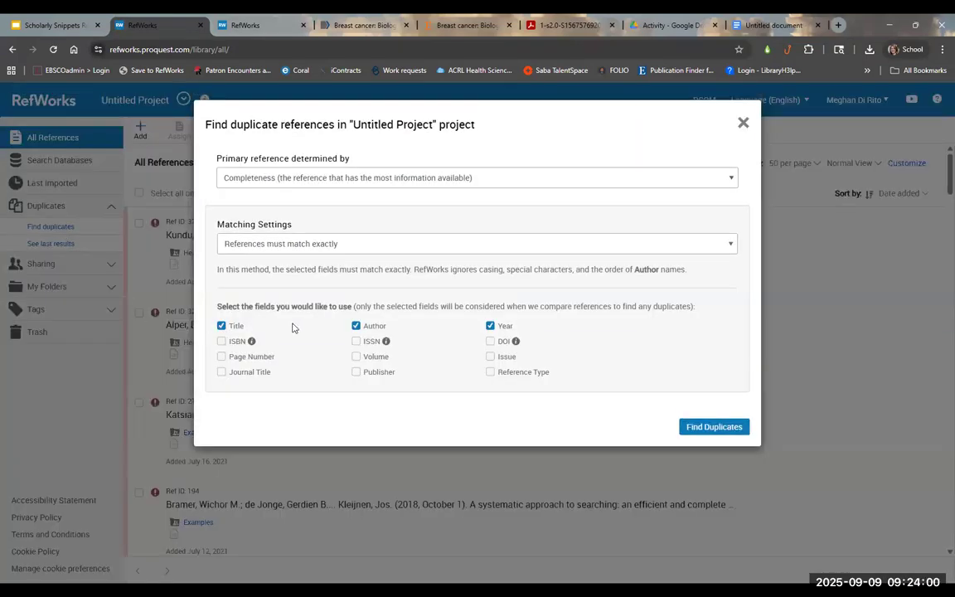
pyautogui.click(718, 427)
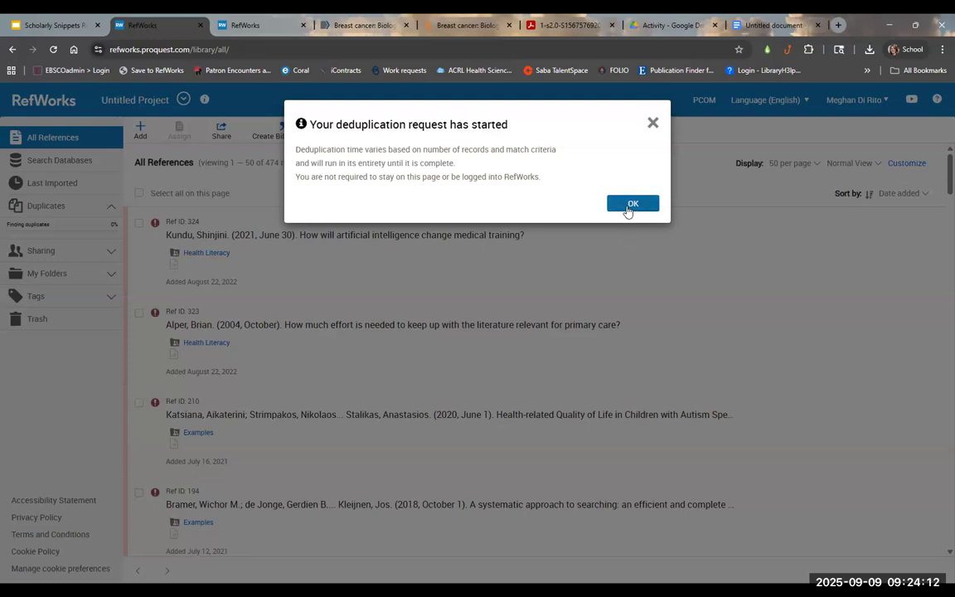
pyautogui.click(629, 206)
pyautogui.click(65, 236)
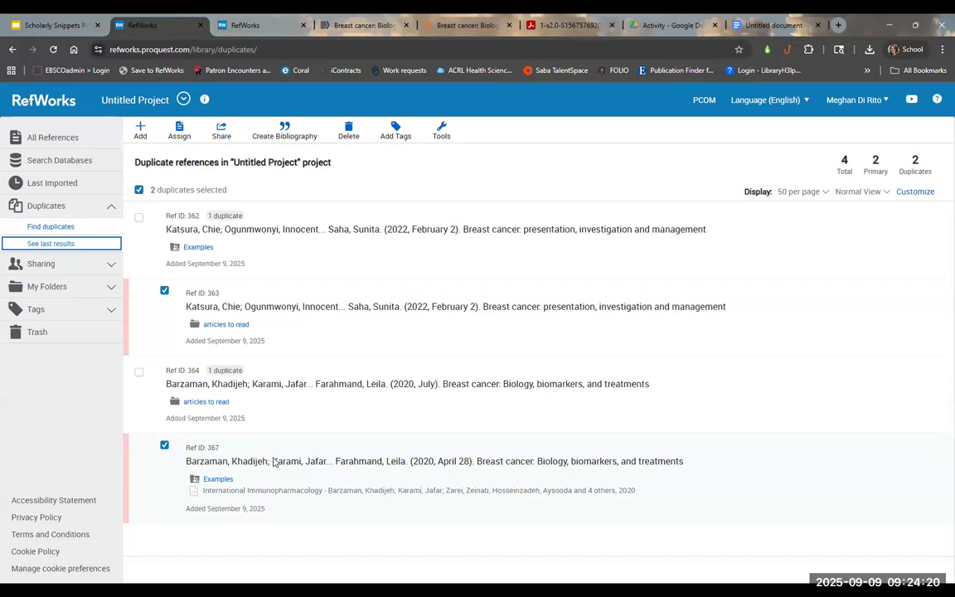
# Step: Move the two selected duplicate breast cancer references to the trash
pyautogui.click(348, 133)
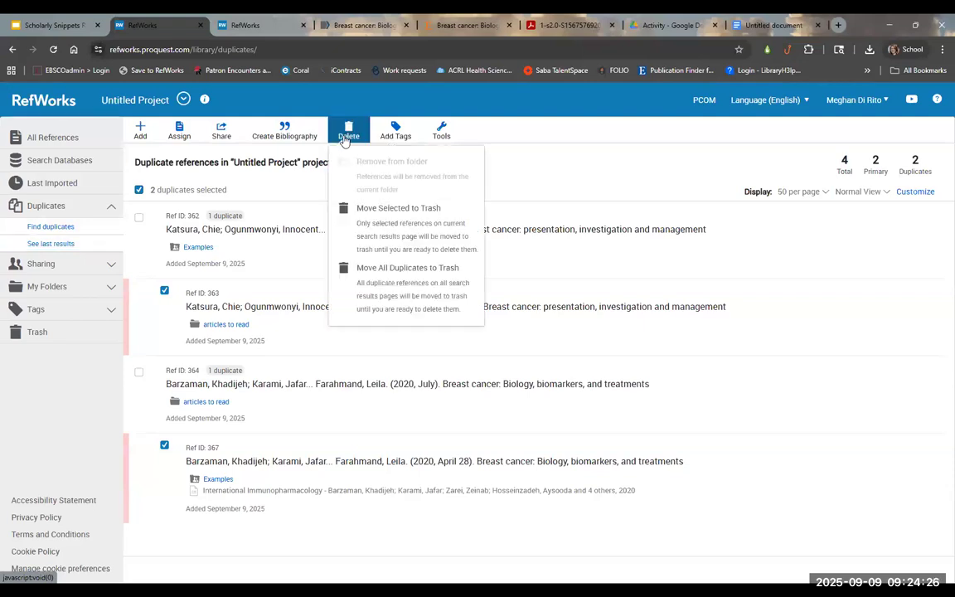
pyautogui.click(379, 227)
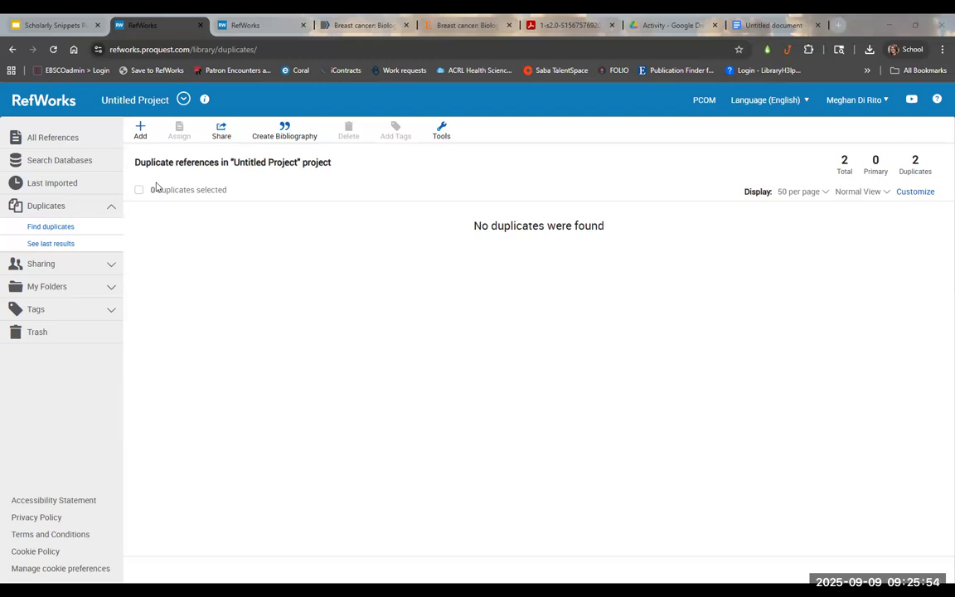
# Step: Show the 149 Last Imported references, topped by Ref ID 511, and expand the Tags list
pyautogui.click(80, 183)
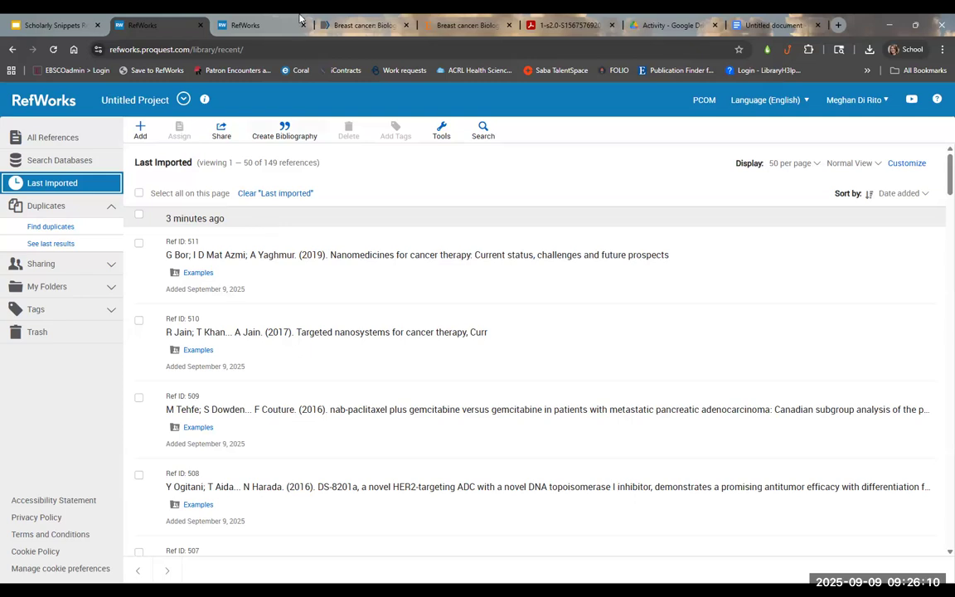
pyautogui.click(377, 21)
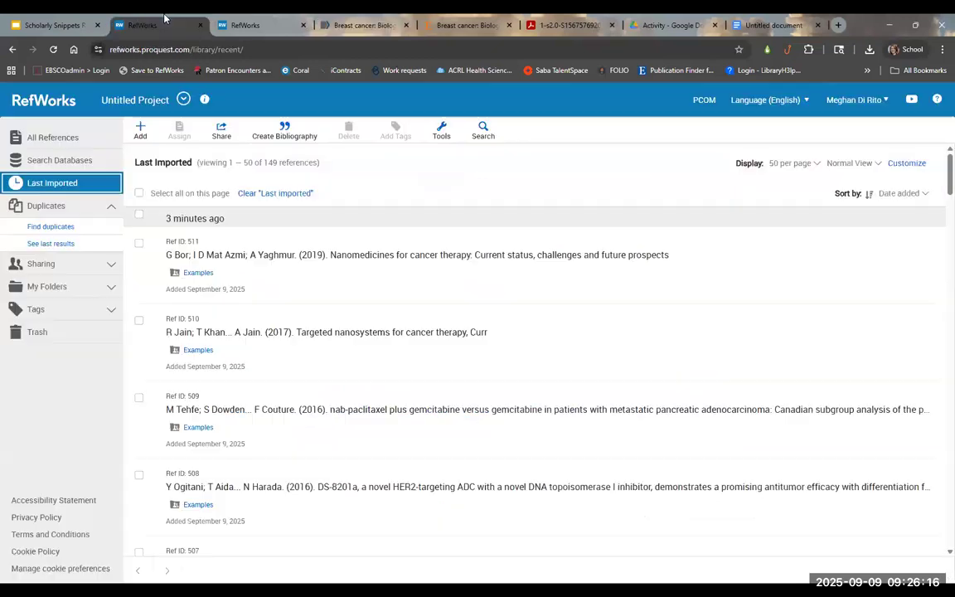
pyautogui.click(164, 20)
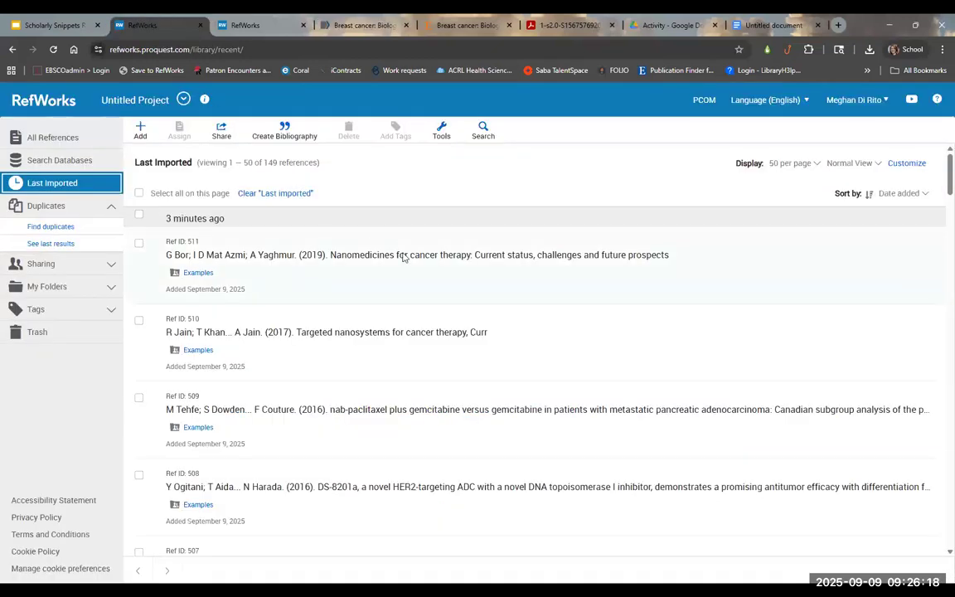
pyautogui.click(53, 311)
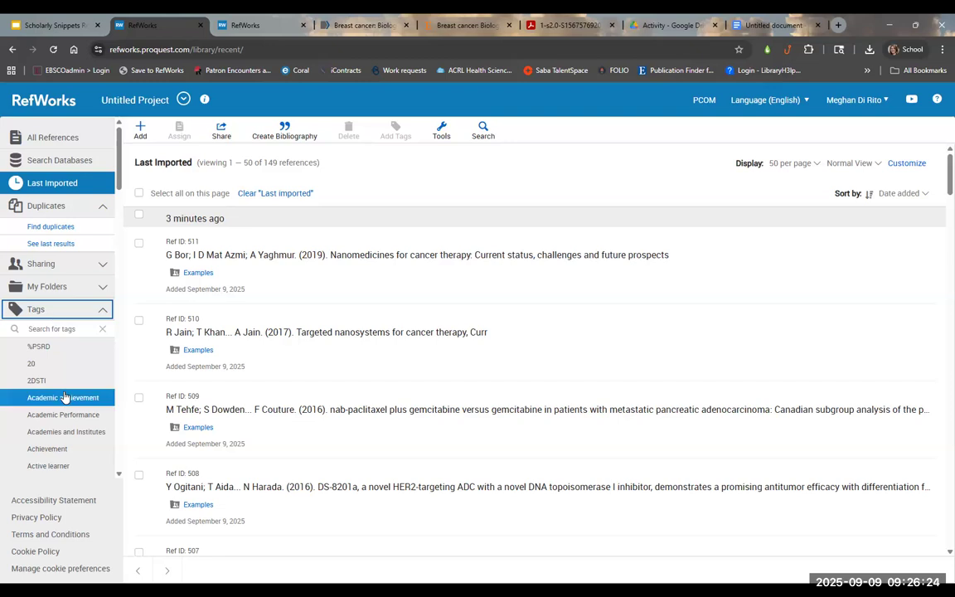
# Step: Filter the library by the ACUPUNCTURE tag, listing two asthma studies
pyautogui.scroll(-3, 64, 396)
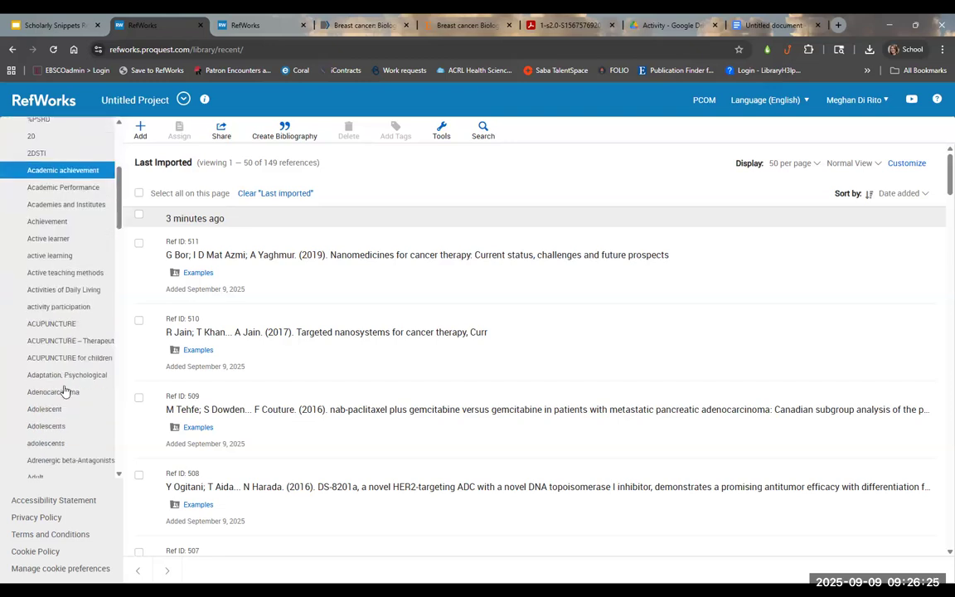
pyautogui.click(58, 329)
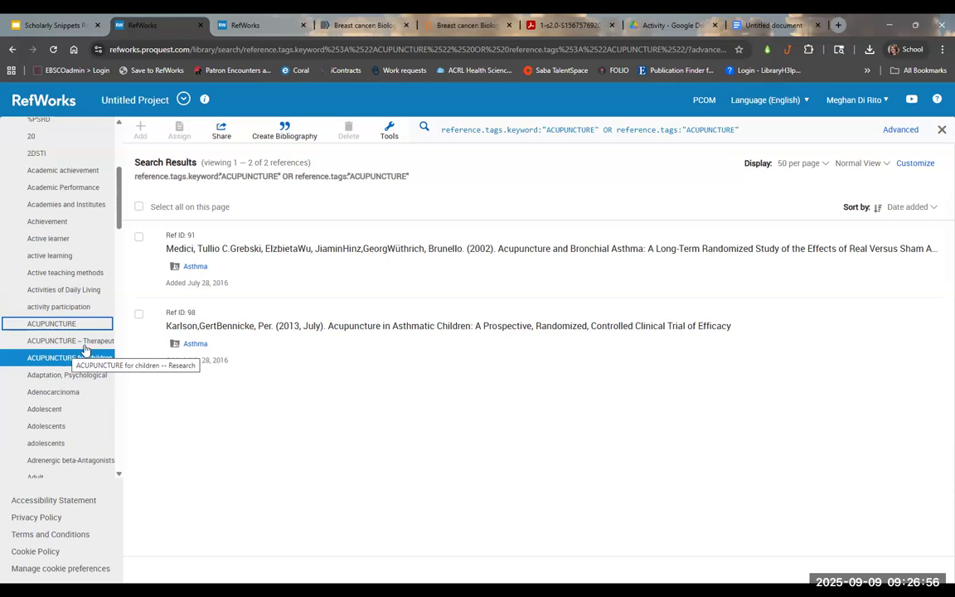
pyautogui.click(771, 25)
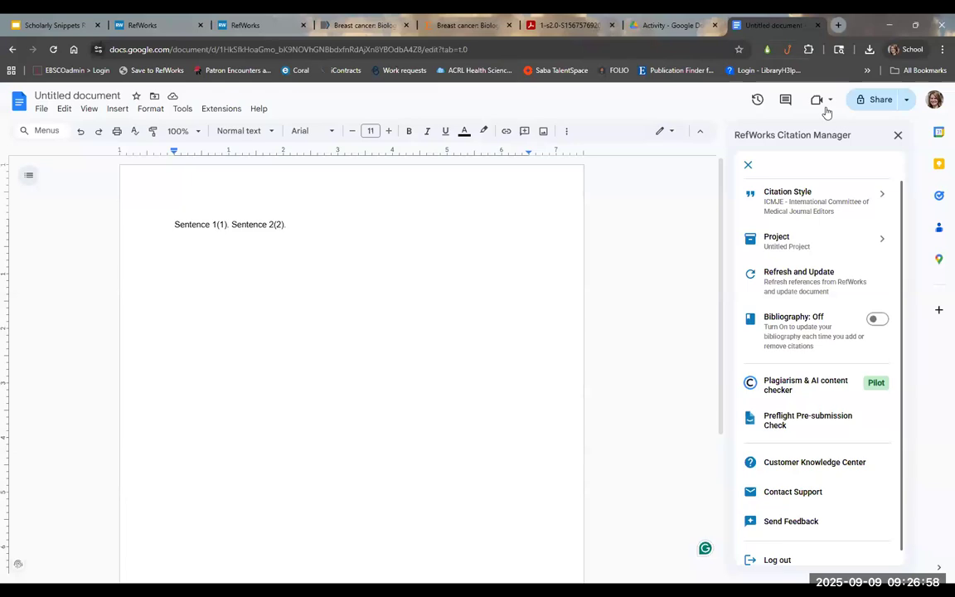
# Step: Browse the Folder dropdown in the sidebar's My References list, then return to the RefWorks library
pyautogui.click(747, 169)
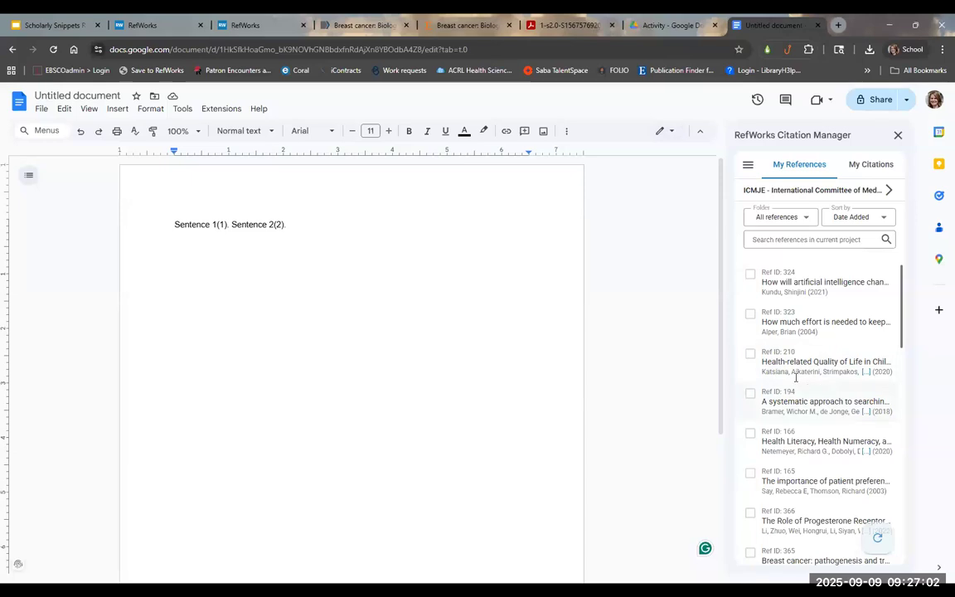
pyautogui.click(799, 219)
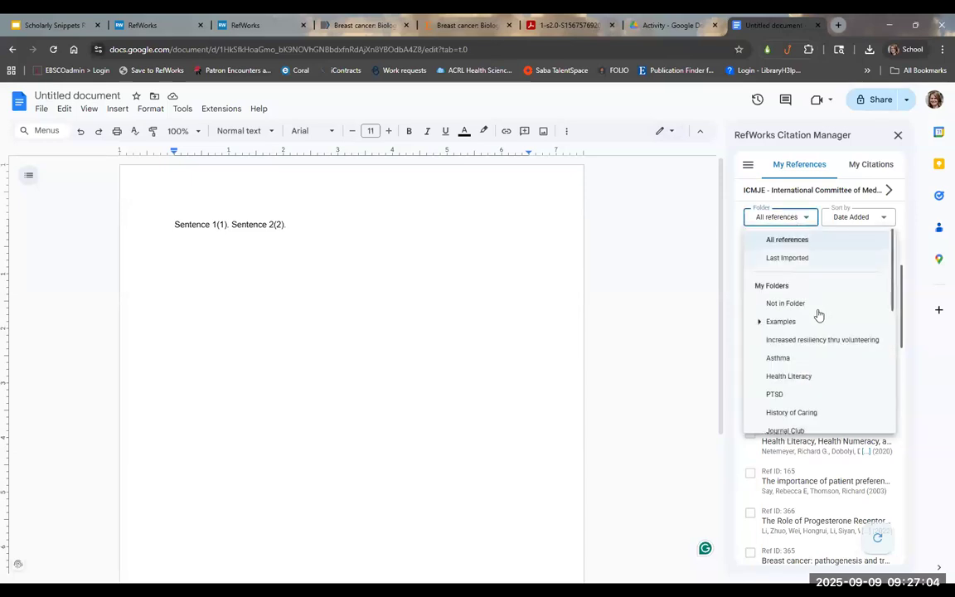
pyautogui.scroll(-5, 818, 314)
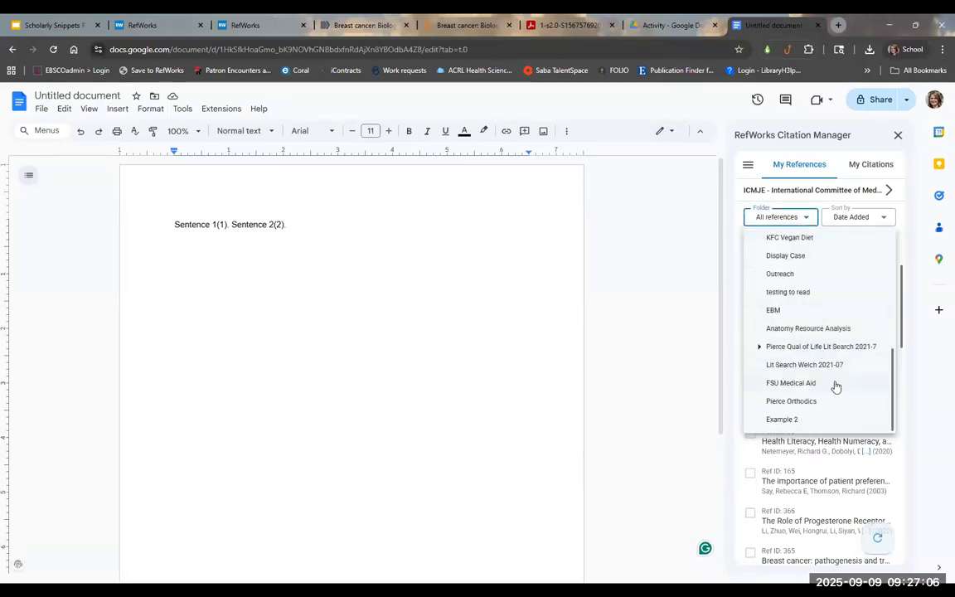
pyautogui.scroll(5, 833, 381)
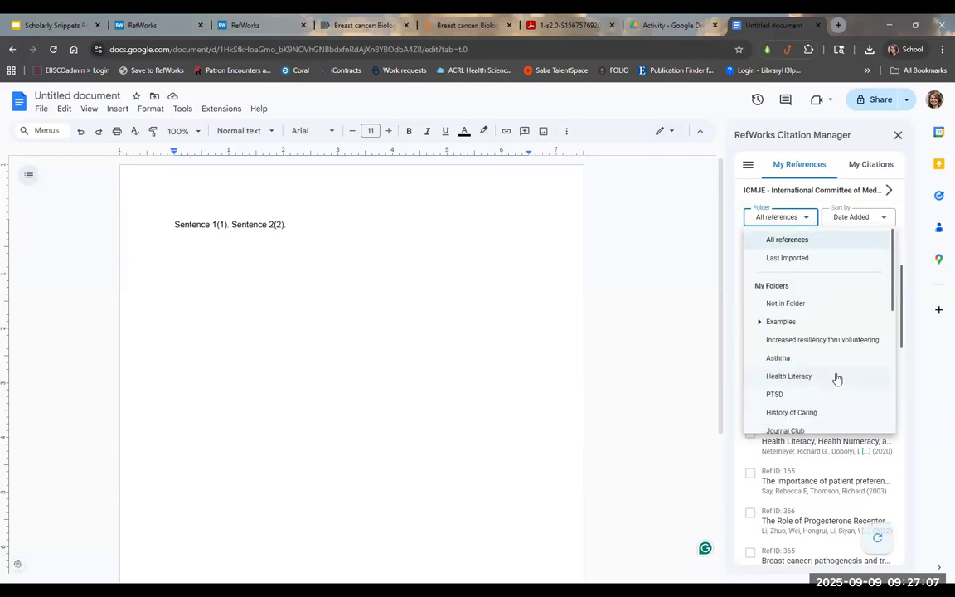
pyautogui.click(134, 22)
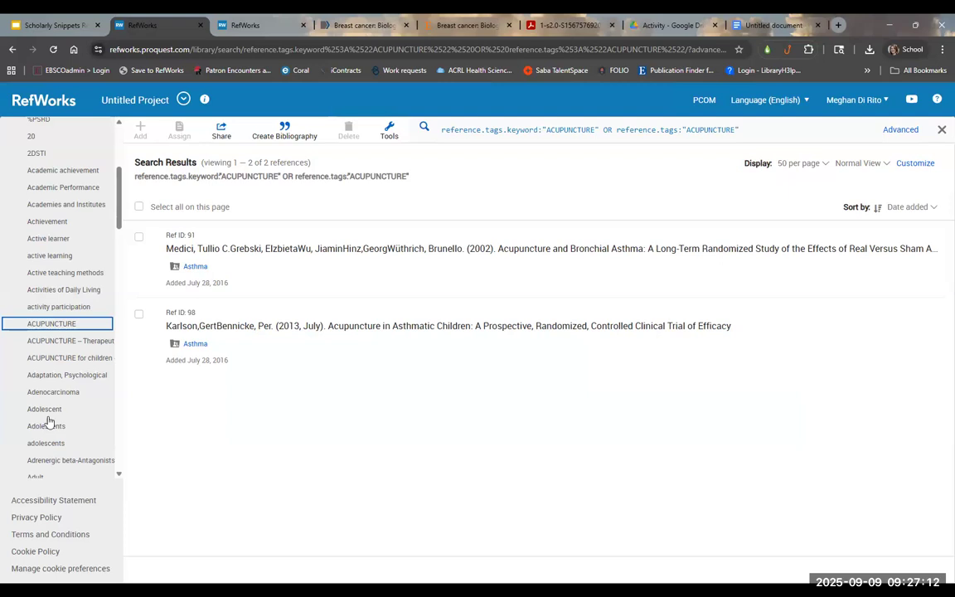
# Step: Filter by ASTHMA – Treatment, then by Asthma [drug therapy] to list its five references
pyautogui.scroll(-3, 53, 419)
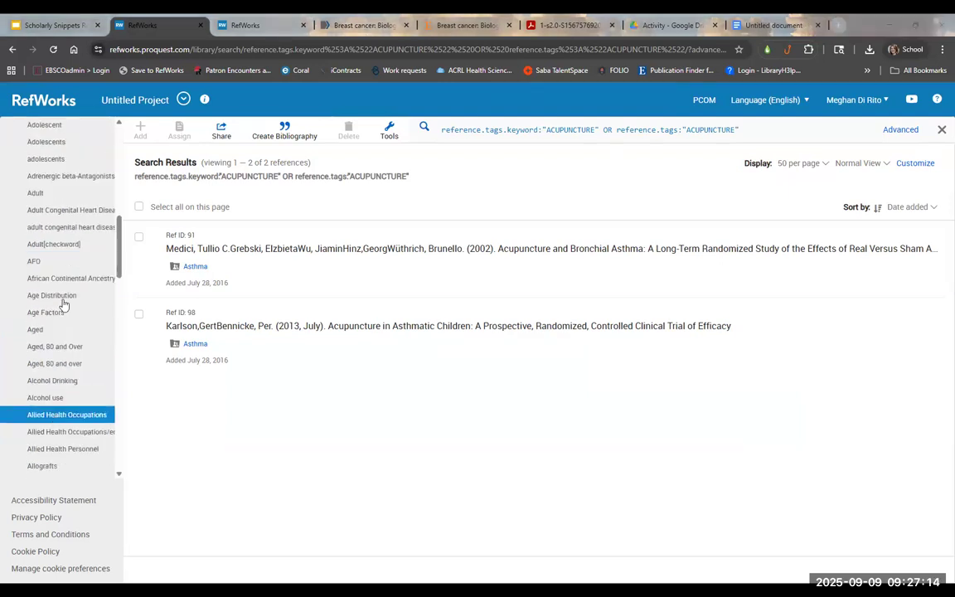
pyautogui.moveTo(126, 355); pyautogui.dragTo(134, 418)
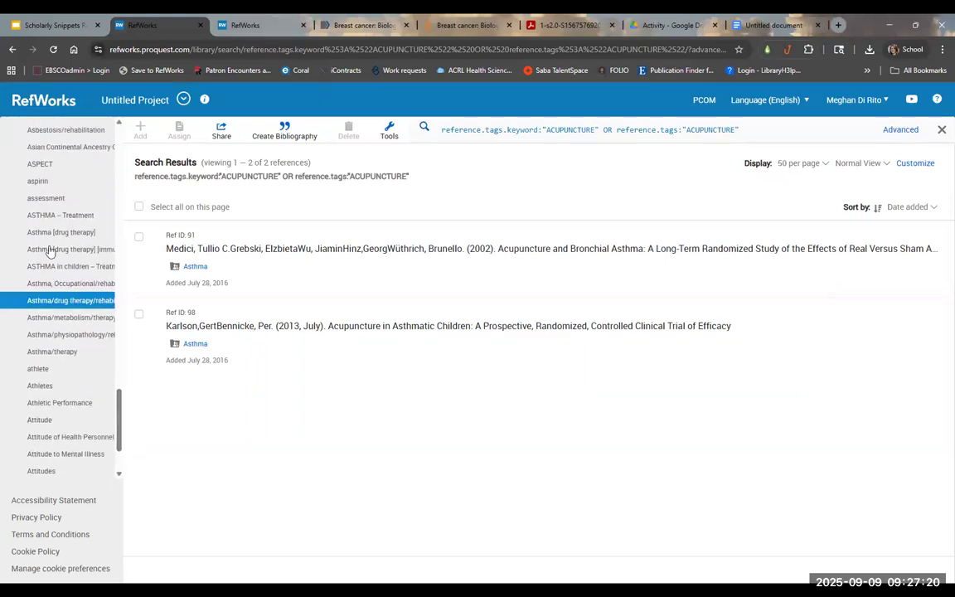
pyautogui.click(47, 215)
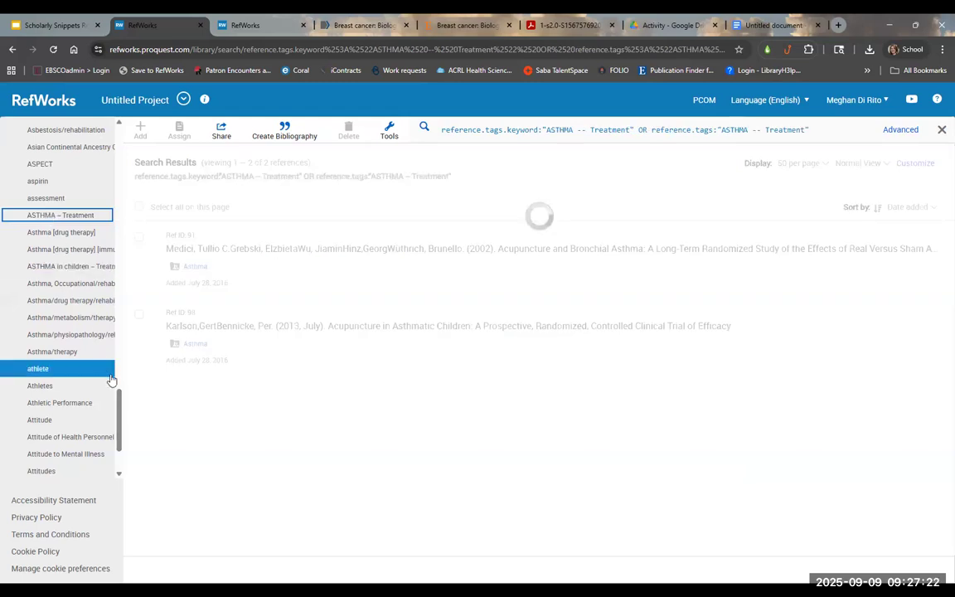
pyautogui.click(67, 232)
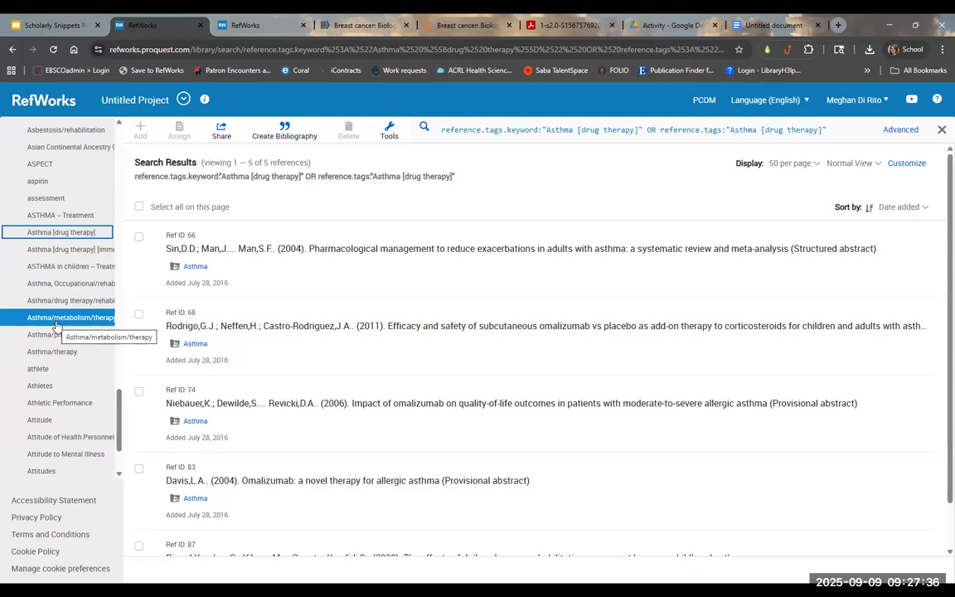
pyautogui.scroll(-2, 55, 327)
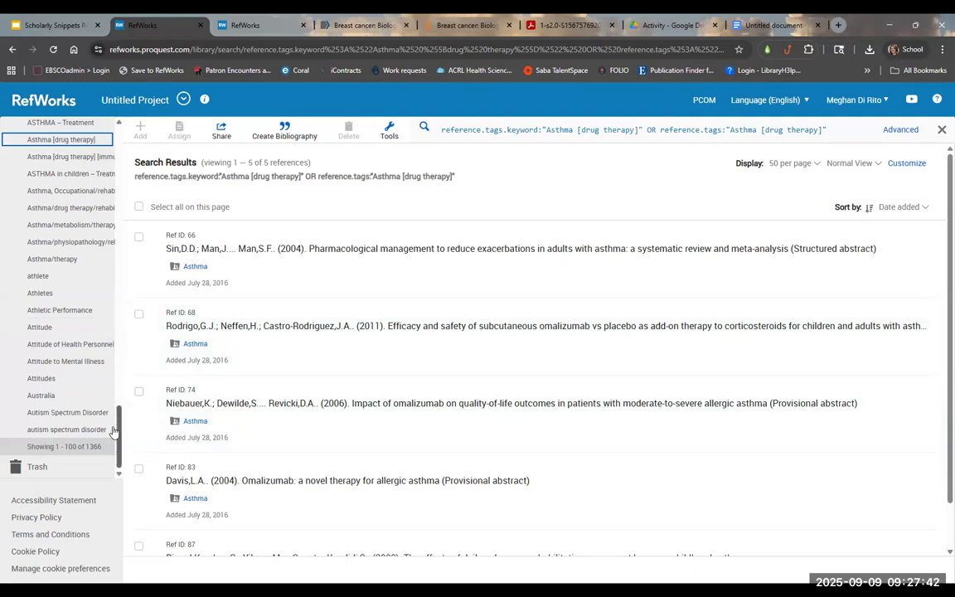
pyautogui.scroll(20, 117, 375)
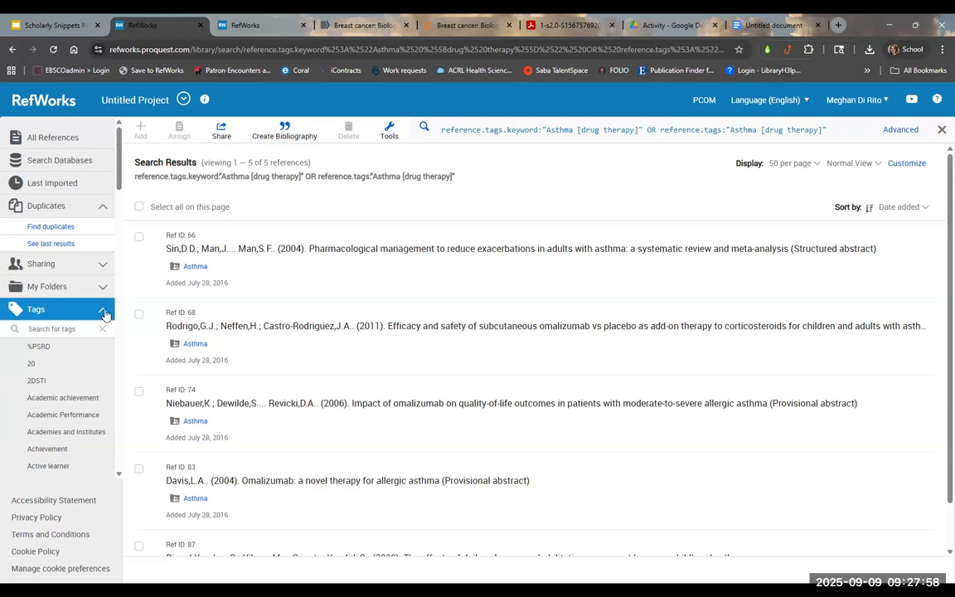
# Step: Open the Examples folder and the Nanomedicines for cancer therapy reference (Ref ID 511)
pyautogui.click(105, 312)
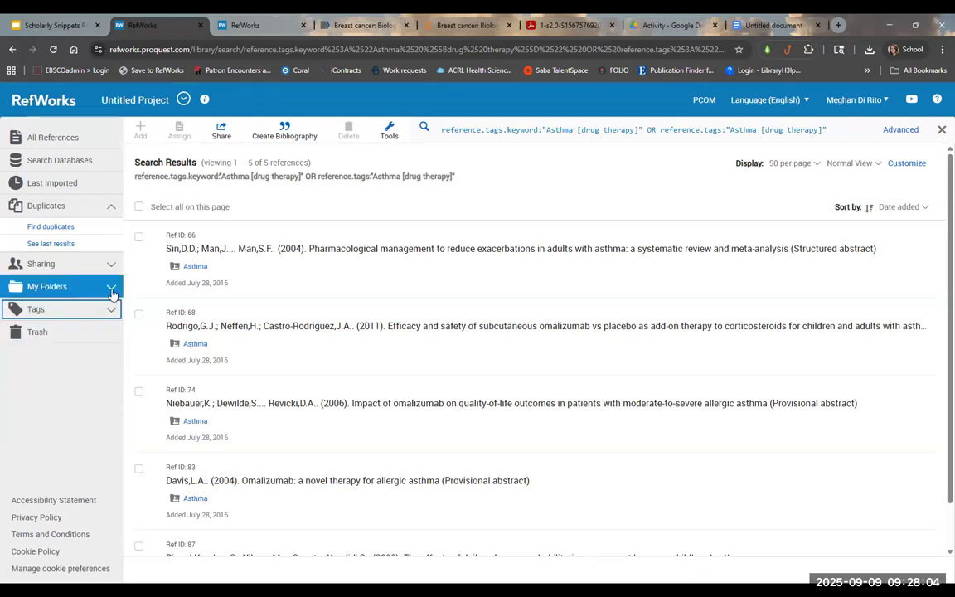
pyautogui.click(111, 286)
pyautogui.click(67, 340)
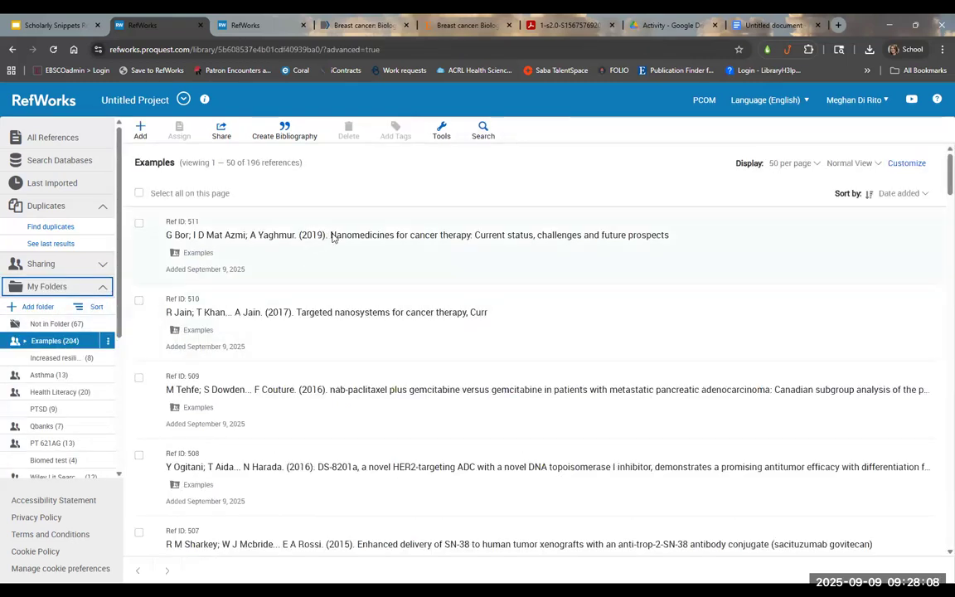
pyautogui.click(330, 236)
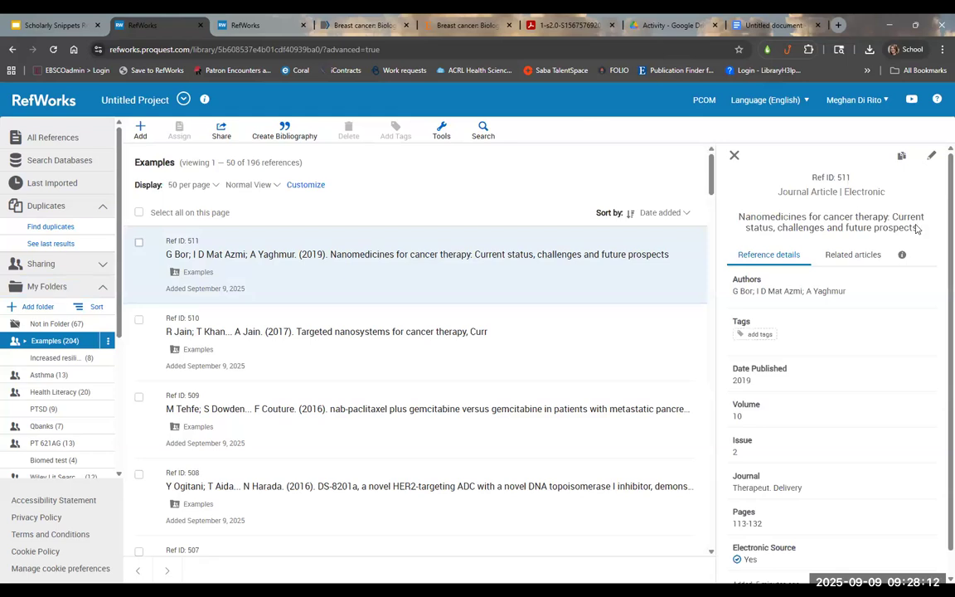
# Step: Add the note 'Use this article for background paragraph' to the reference and save it
pyautogui.click(932, 156)
pyautogui.scroll(-3, 845, 323)
pyautogui.scroll(2, 845, 323)
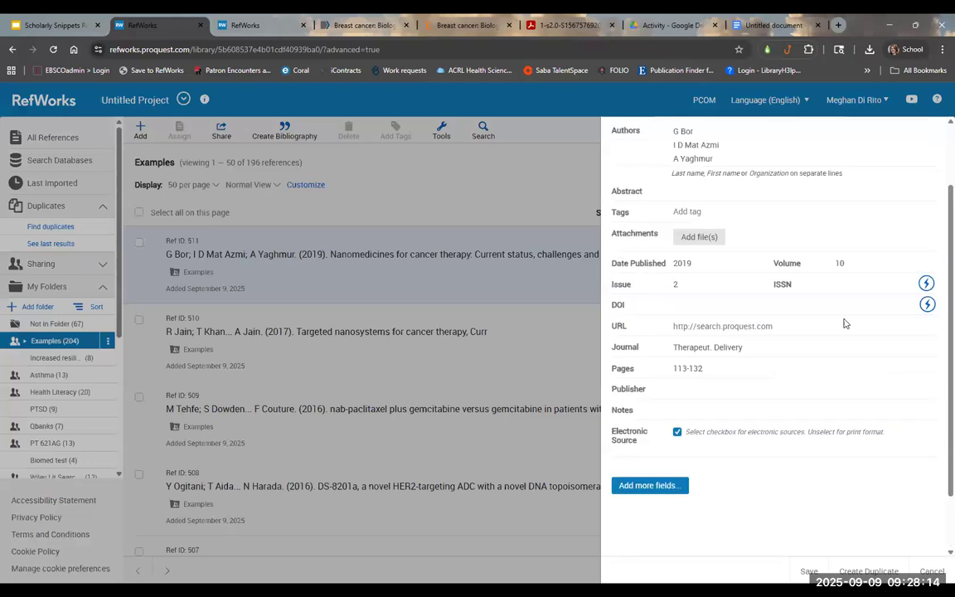
pyautogui.scroll(1, 688, 133)
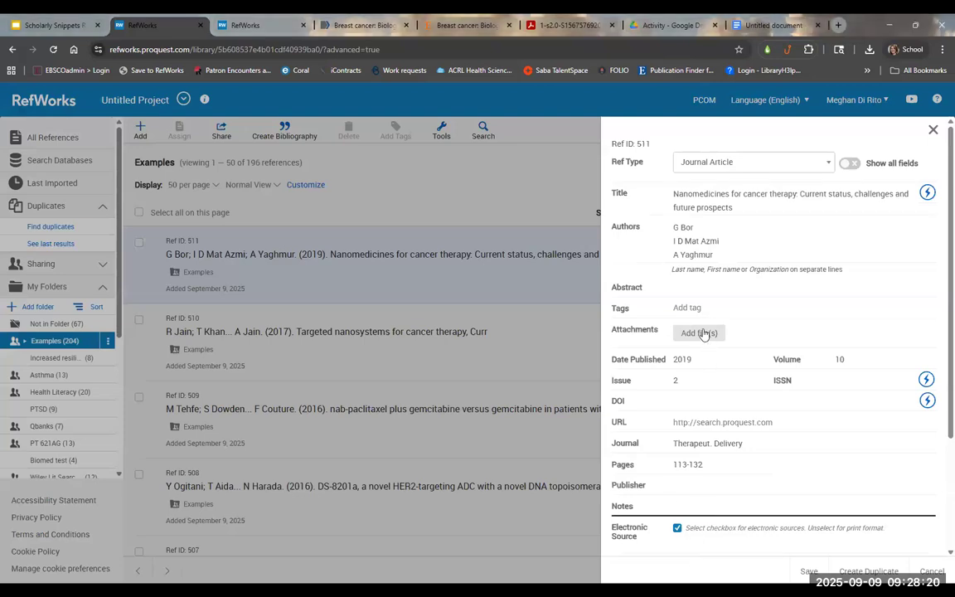
pyautogui.click(698, 286)
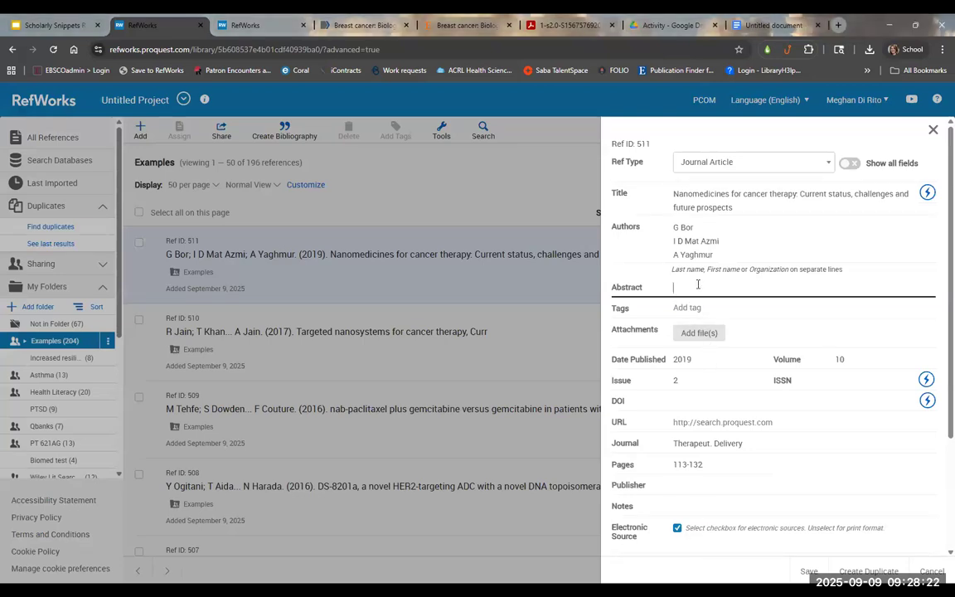
pyautogui.click(696, 505)
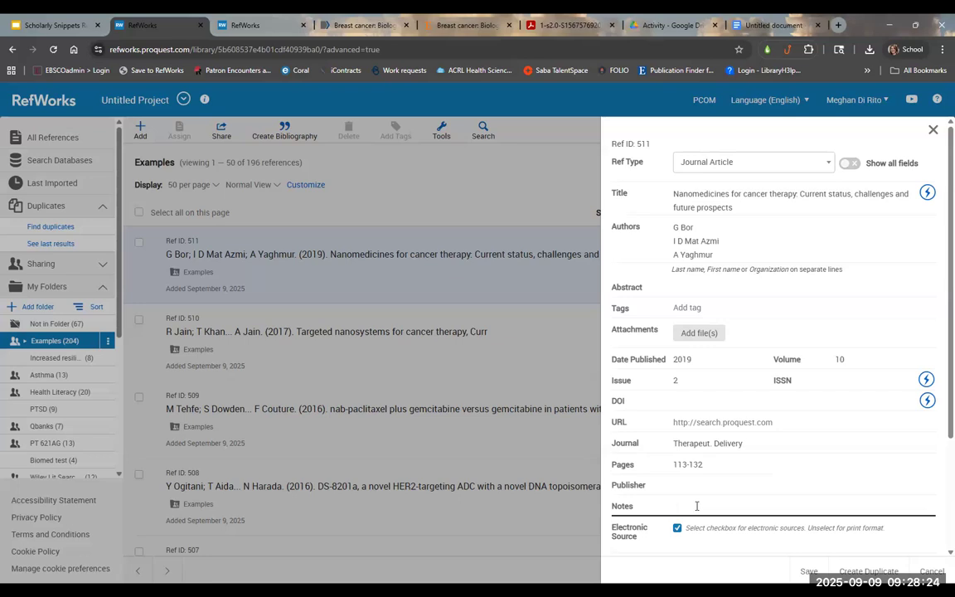
pyautogui.write('Cit')
pyautogui.press('BackSpace')
pyautogui.press('BackSpace')
pyautogui.write('Use this article for background p')
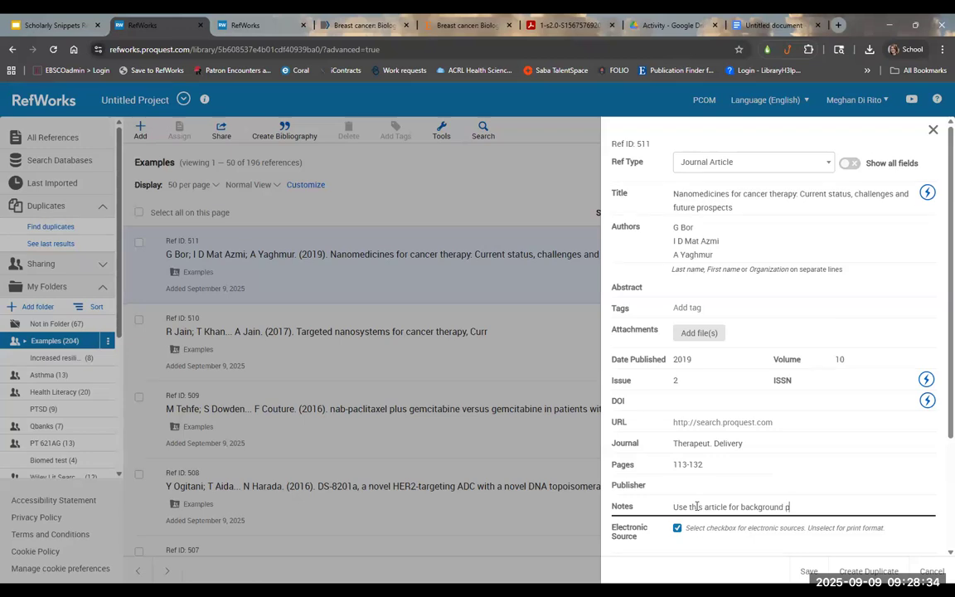
pyautogui.write('aragraph')
pyautogui.click(809, 571)
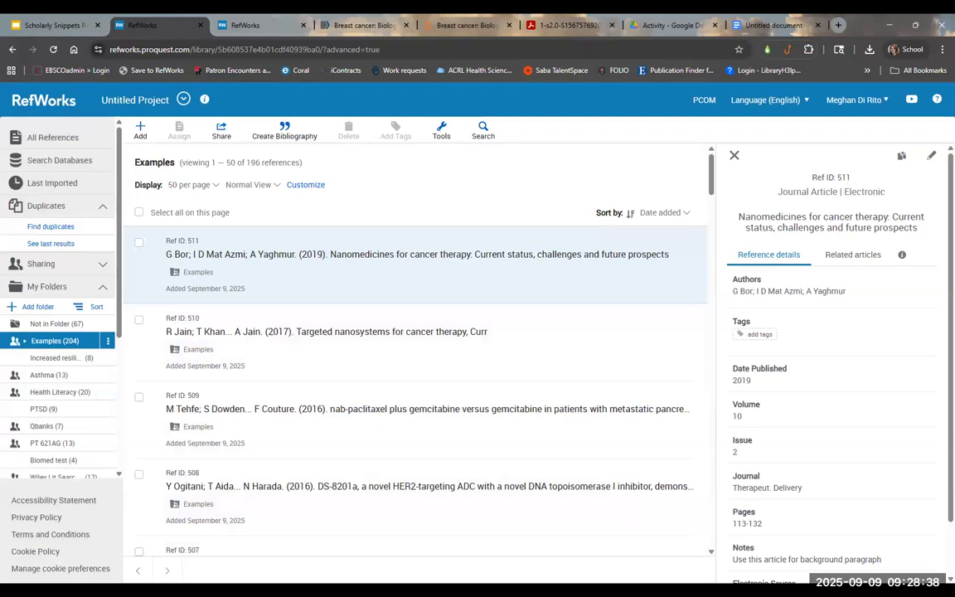
# Step: Close the reference details and advance the Slides deck to the Feedback and What's Next slide
pyautogui.scroll(-1, 855, 502)
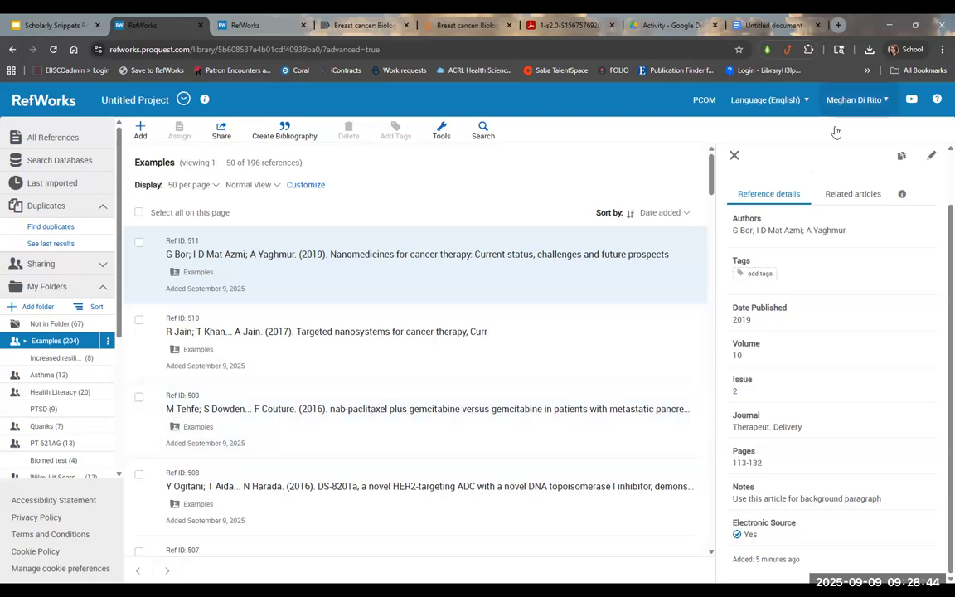
pyautogui.click(734, 155)
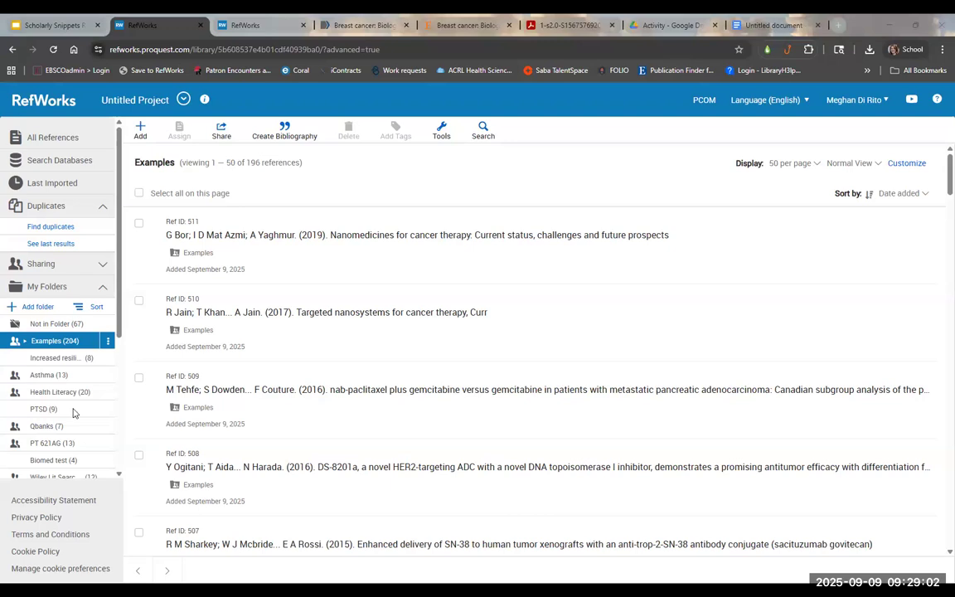
pyautogui.click(55, 25)
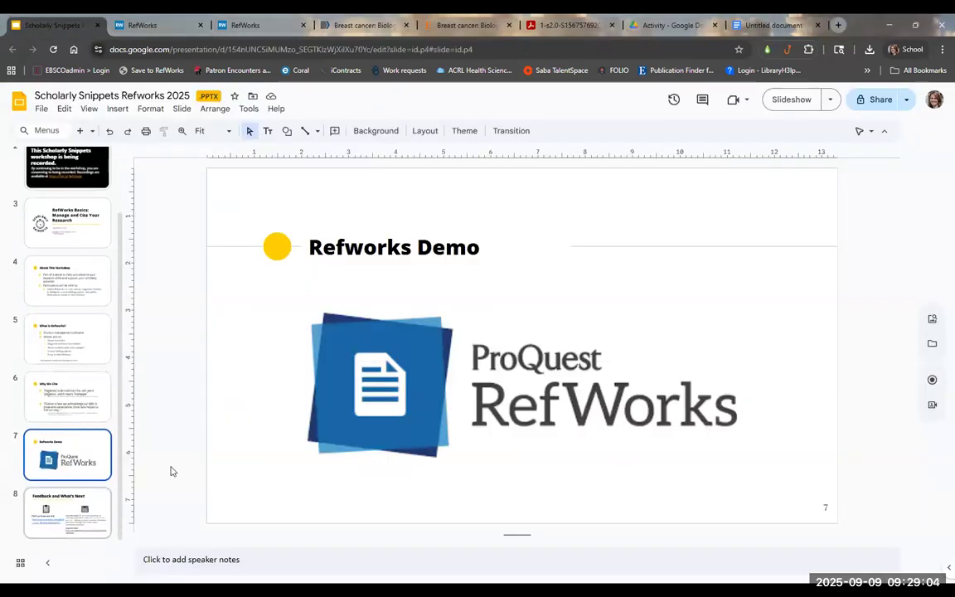
pyautogui.press('Down')
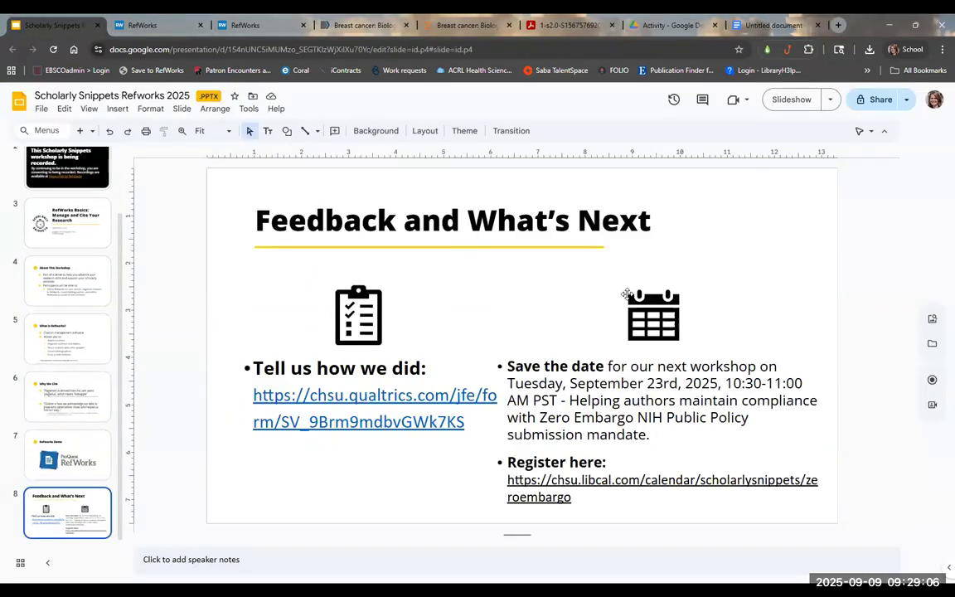